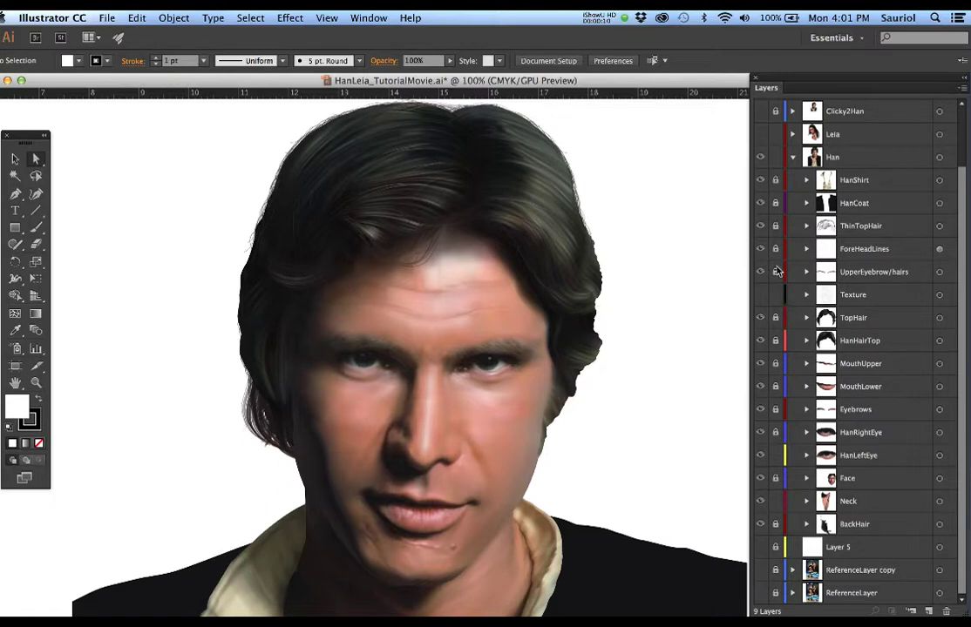
# Hide all visible sublayers of the Han layer from HanShirt to BackHair, leaving only the Face sublayer shown
pyautogui.click(759, 204)
pyautogui.click(759, 181)
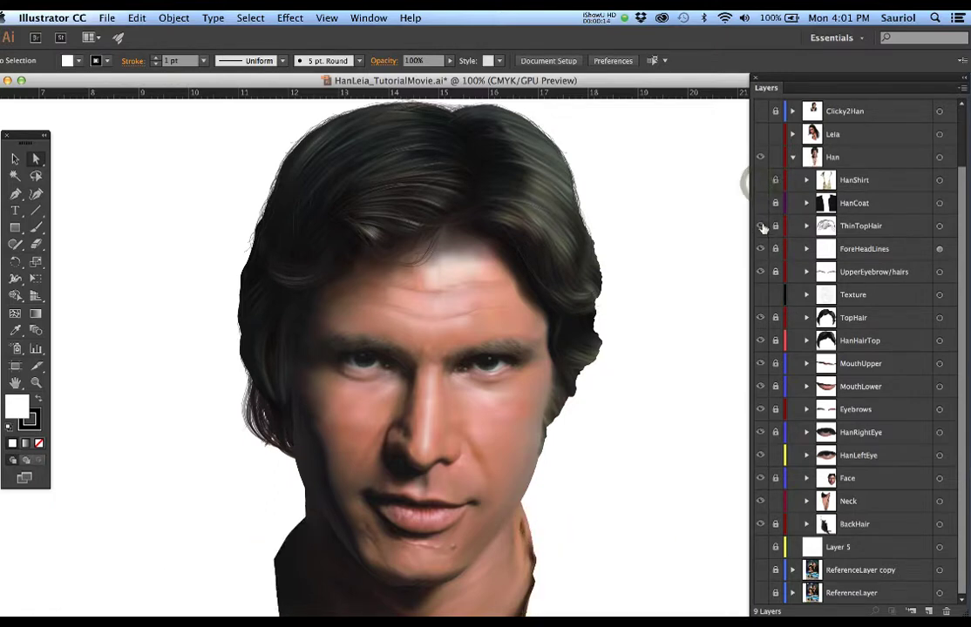
pyautogui.click(761, 227)
pyautogui.click(761, 250)
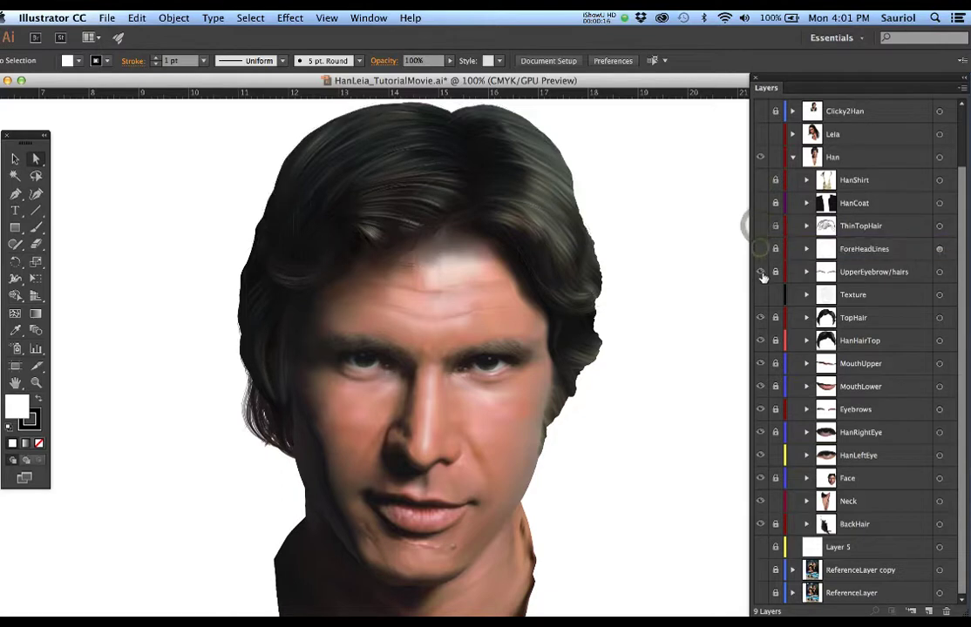
pyautogui.click(761, 273)
pyautogui.moveTo(761, 318); pyautogui.dragTo(759, 533)
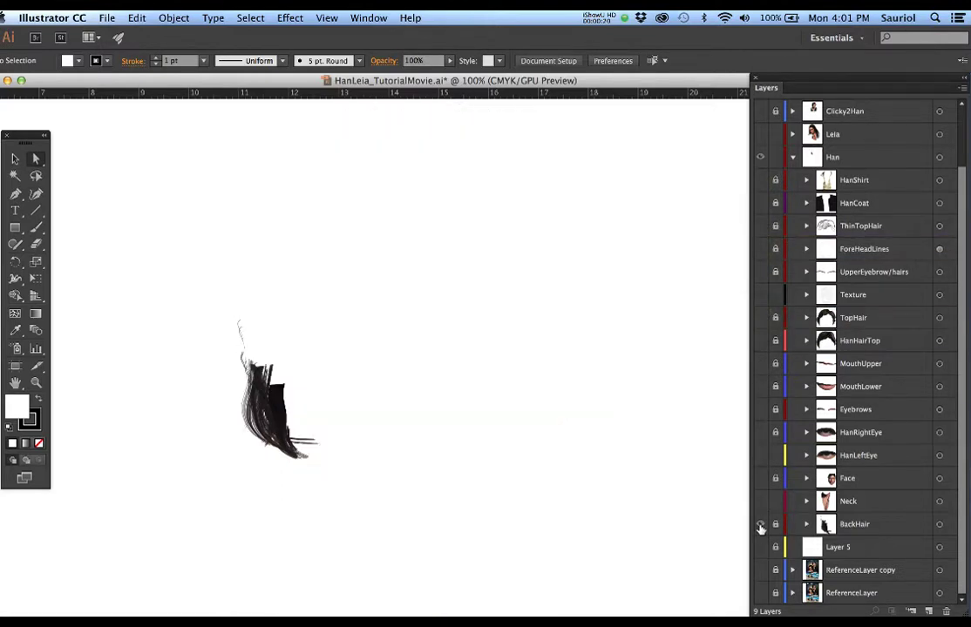
pyautogui.click(760, 525)
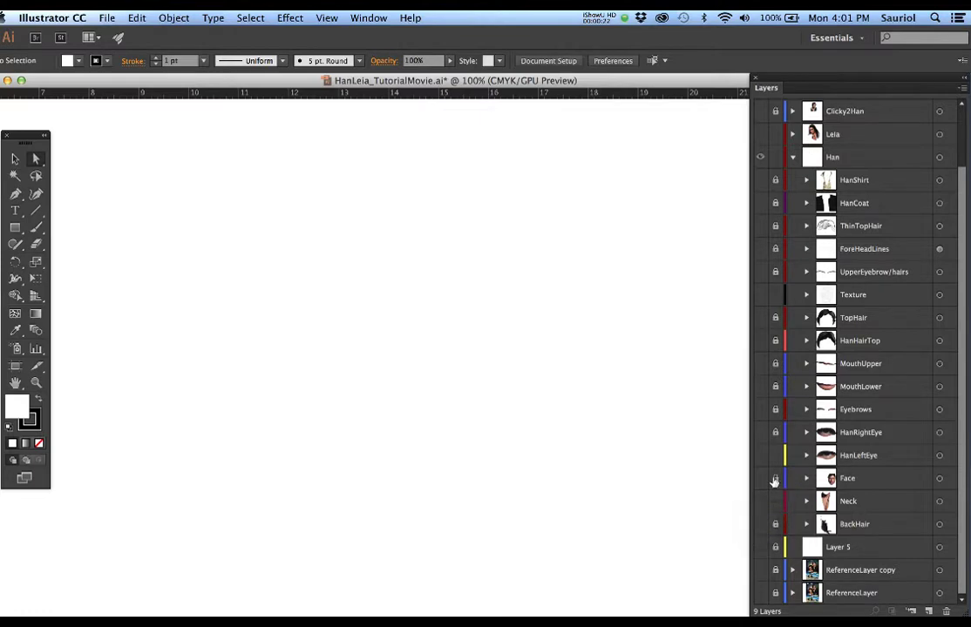
pyautogui.click(759, 479)
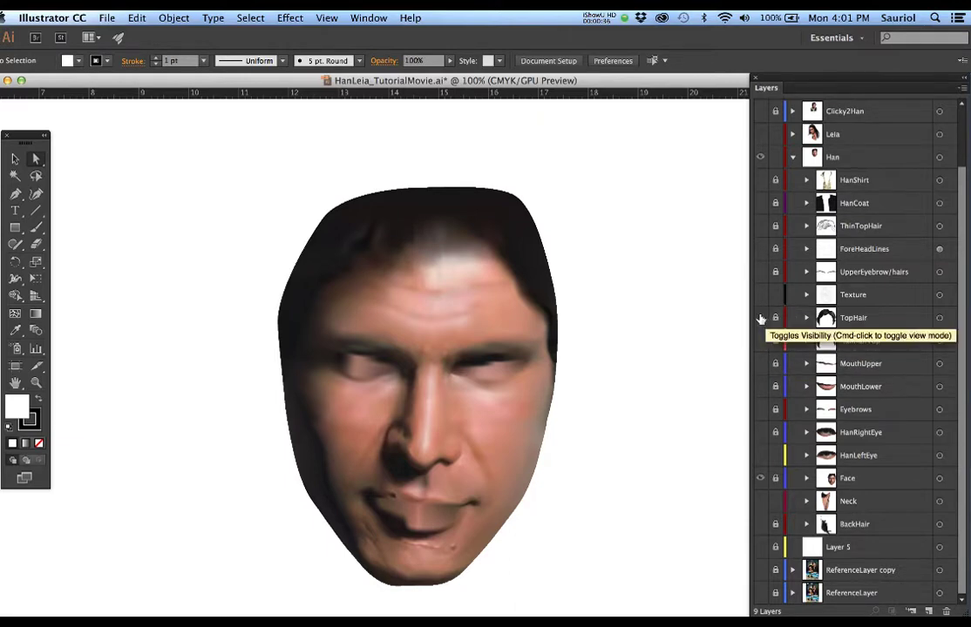
# Expand the TopHair sublayer and briefly show its hair pieces over the face before hiding them again
pyautogui.click(805, 322)
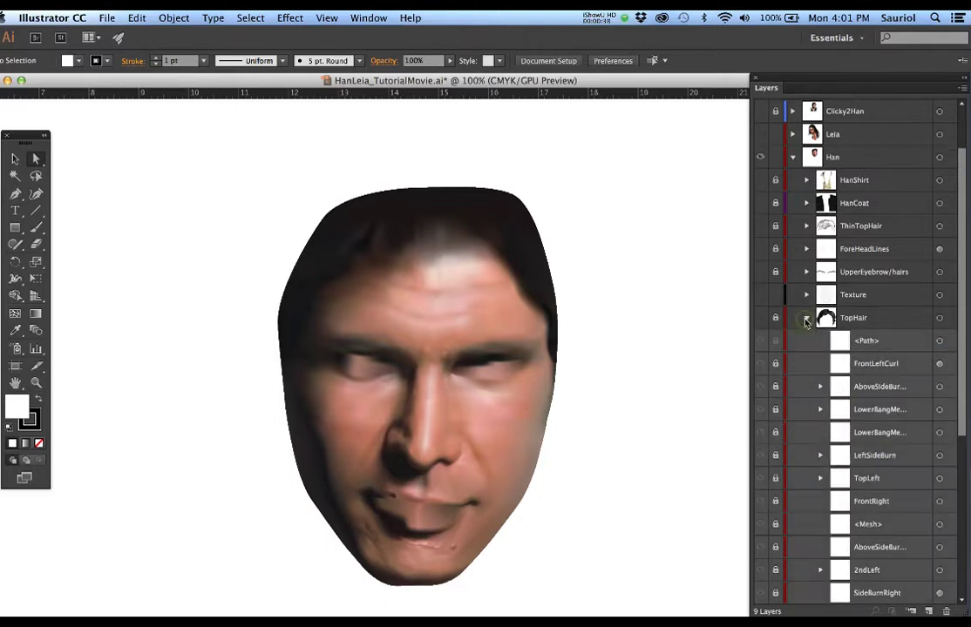
pyautogui.scroll(-3, 795, 329)
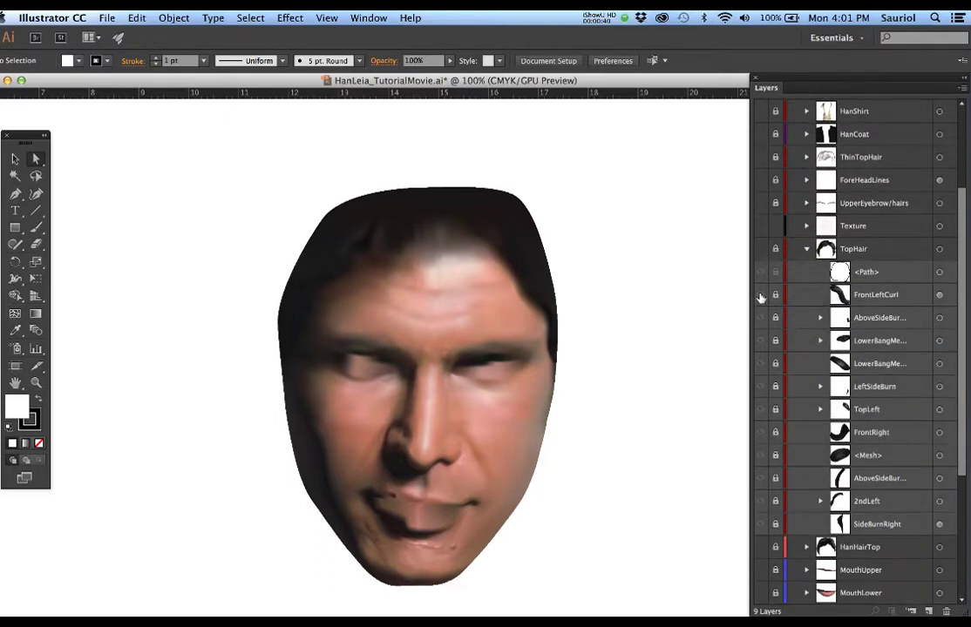
pyautogui.click(761, 250)
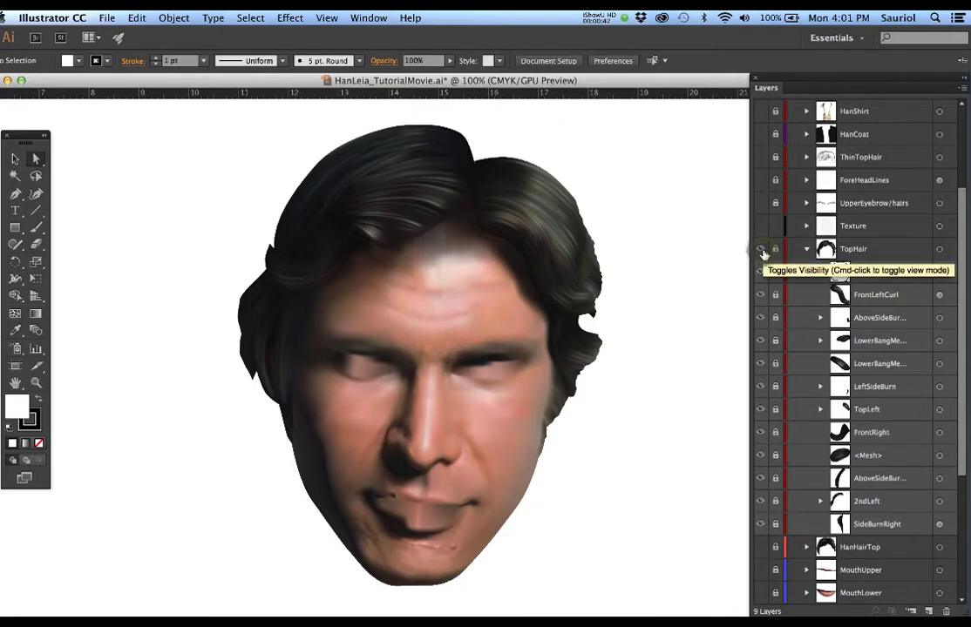
pyautogui.click(761, 251)
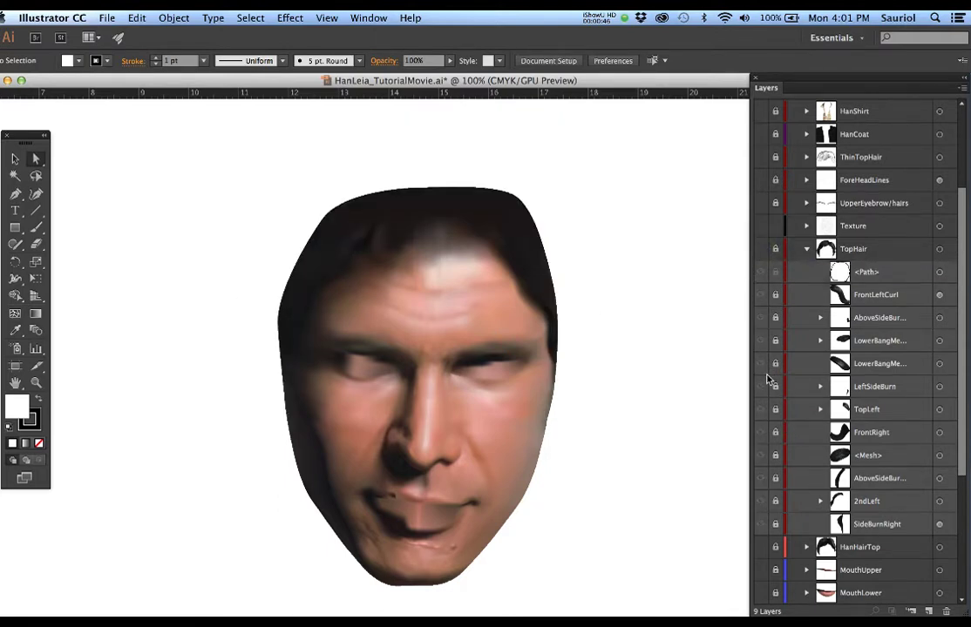
# Show and unlock the HanHairTop sublayer and expand its contents
pyautogui.scroll(-3, 770, 392)
pyautogui.click(760, 456)
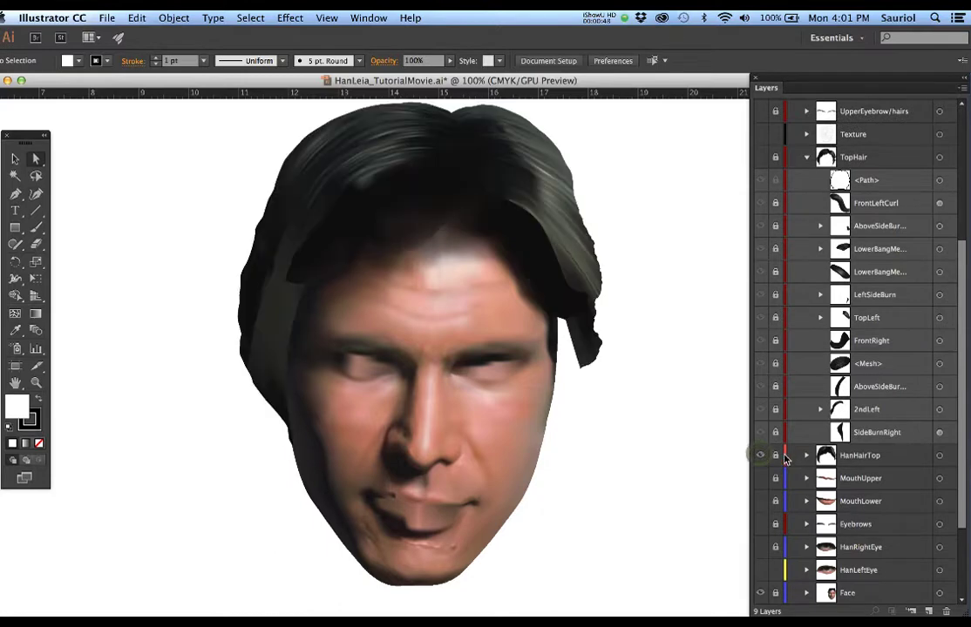
pyautogui.scroll(-4, 791, 428)
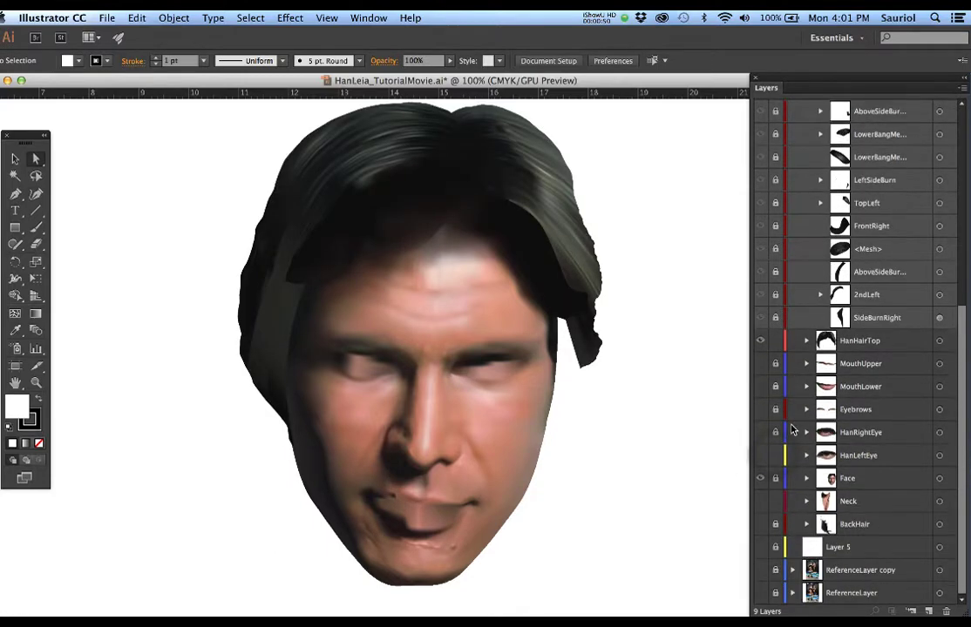
pyautogui.click(805, 341)
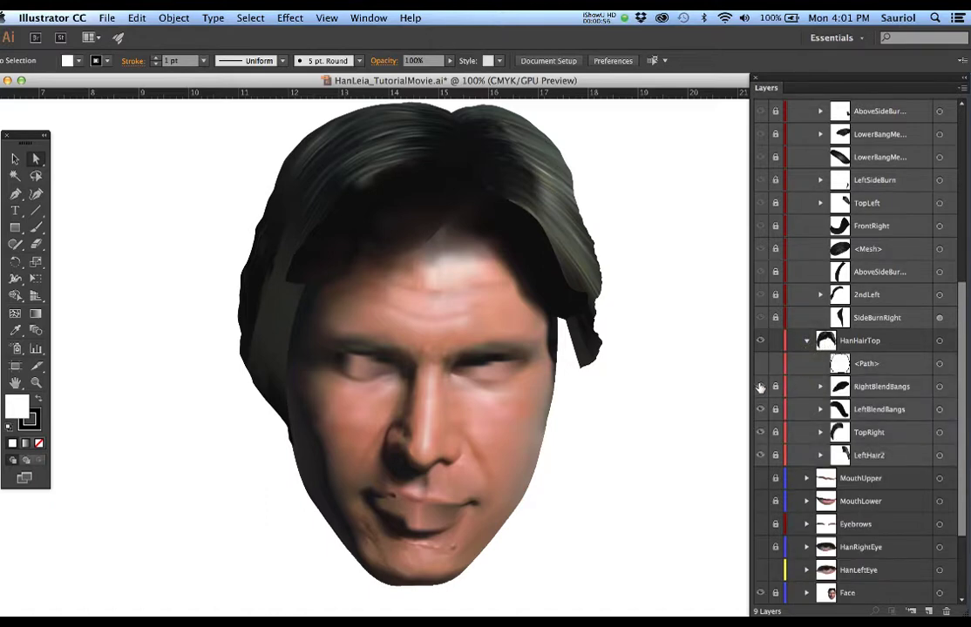
# Hide and unlock the four hair groups in HanHairTop, showing them again one by one from RightBlendBangs to LeftHair2
pyautogui.moveTo(760, 388); pyautogui.dragTo(762, 453)
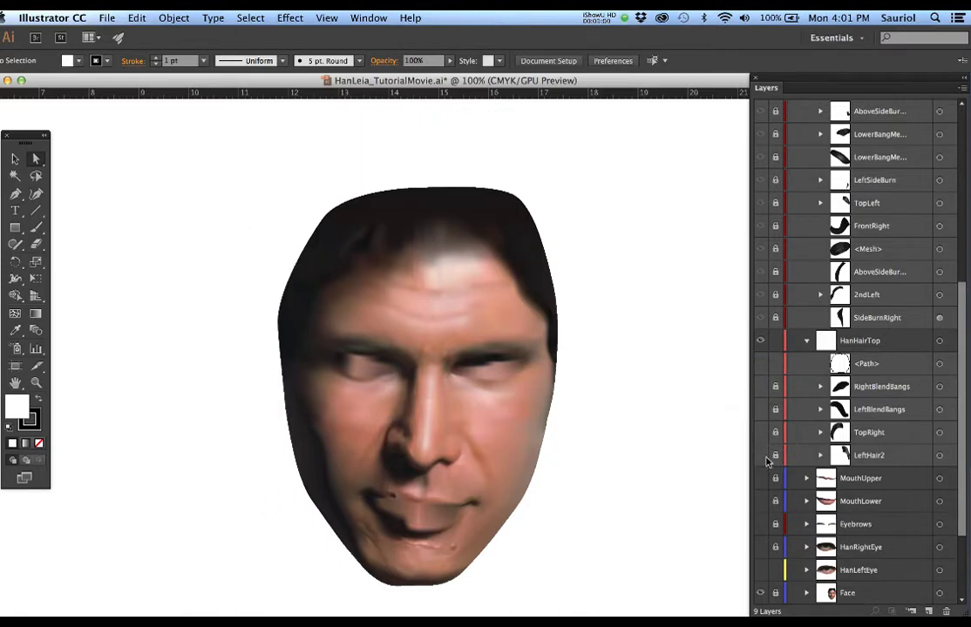
pyautogui.moveTo(776, 386); pyautogui.dragTo(775, 455)
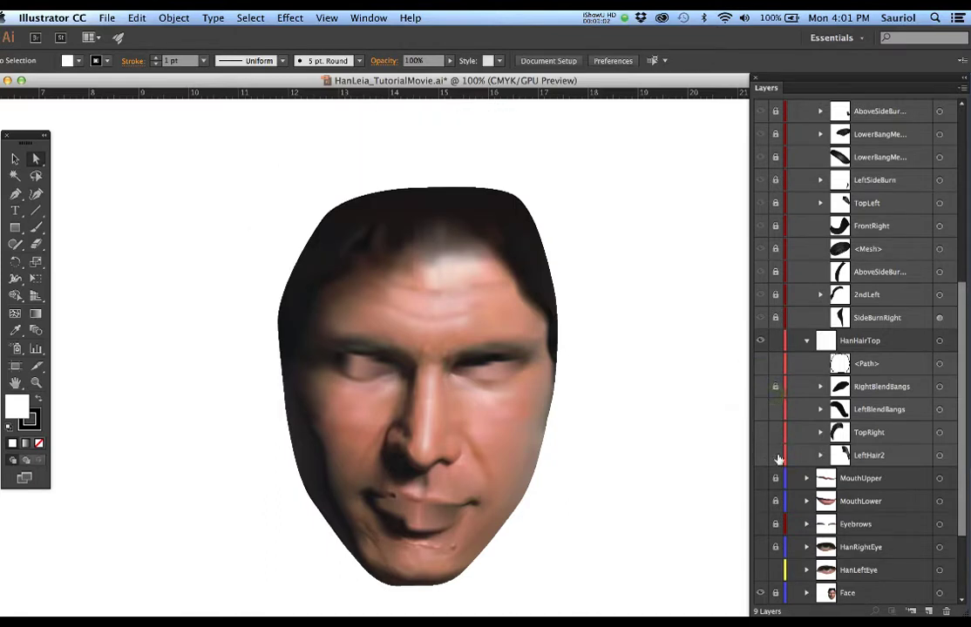
pyautogui.click(760, 386)
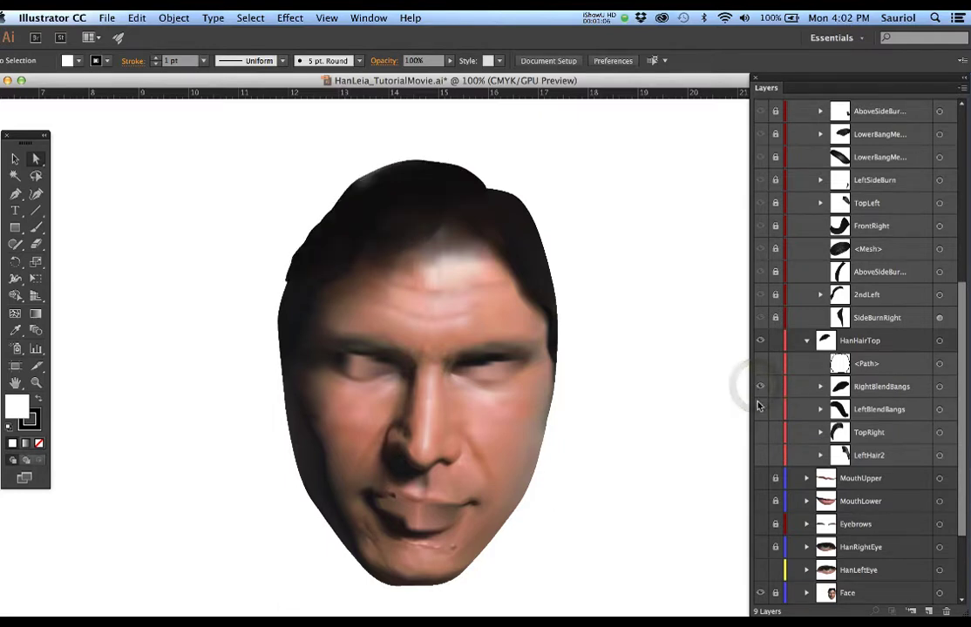
pyautogui.click(760, 410)
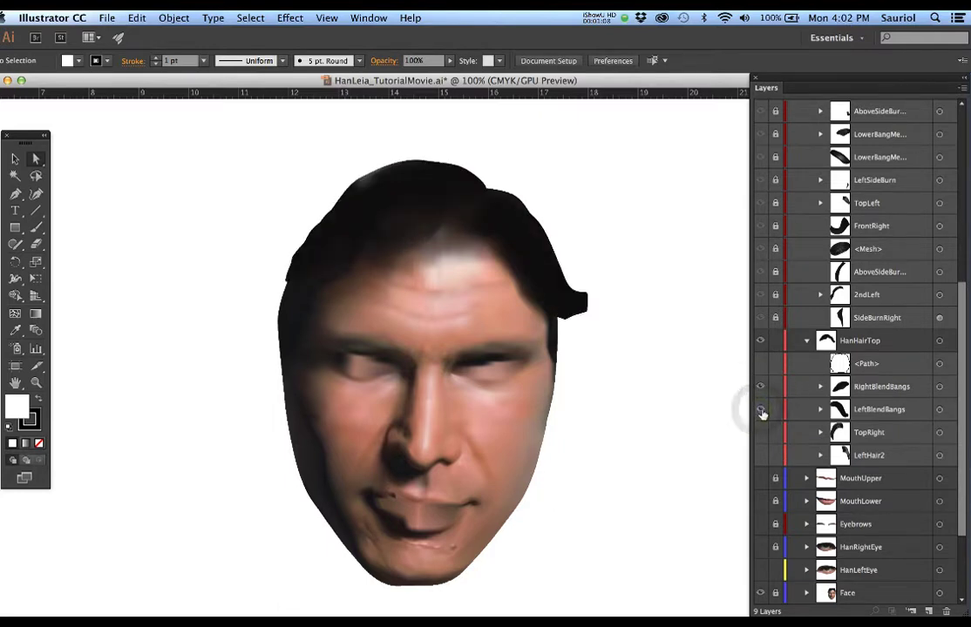
pyautogui.click(760, 433)
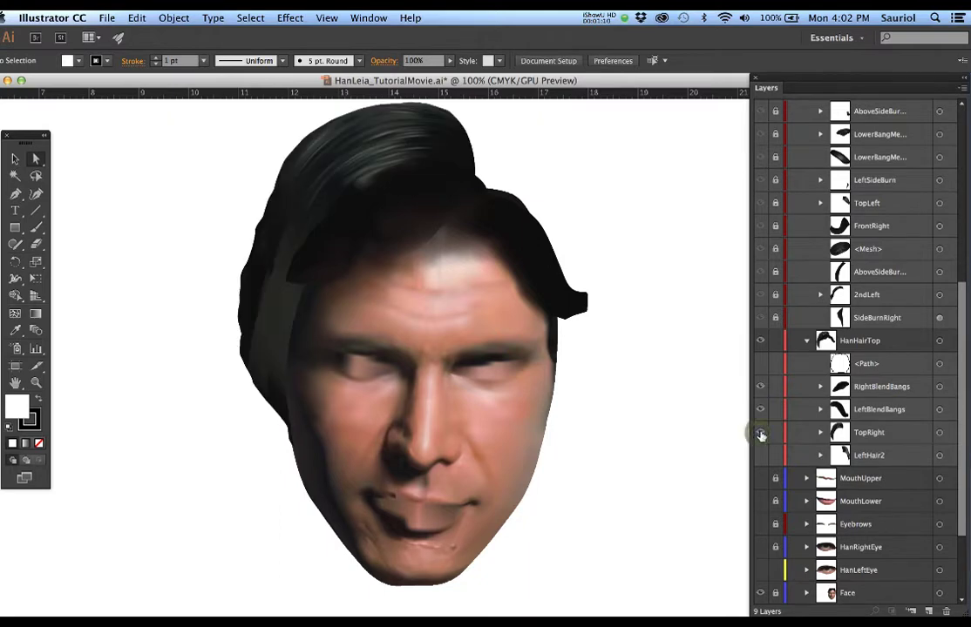
pyautogui.click(760, 456)
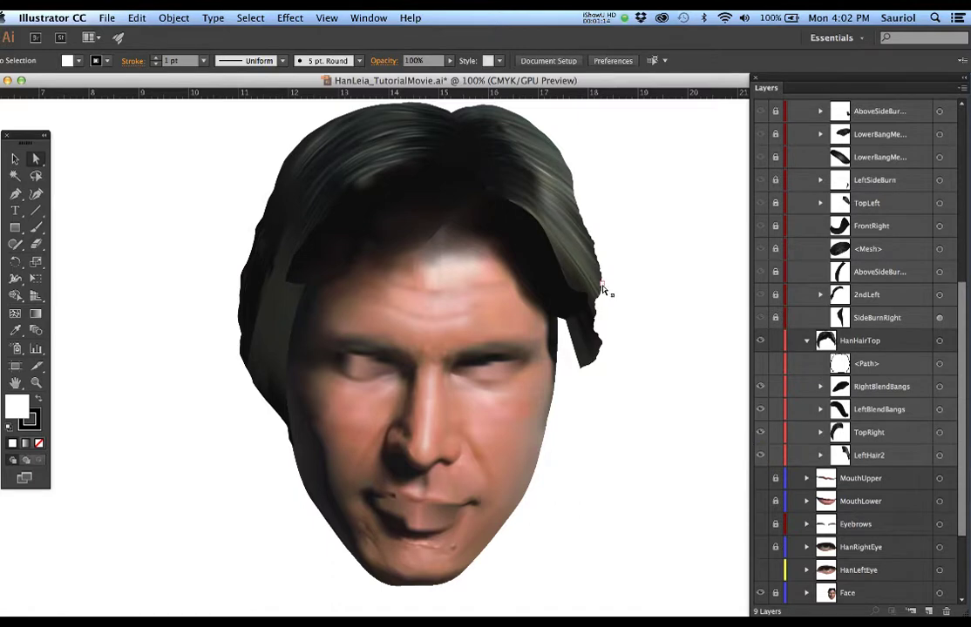
# Compare the drawn hair at 150% zoom with the reference photo in the Clicky2Han layer, leaving the photo hidden
pyautogui.keyDown('super'); pyautogui.click(503, 193); pyautogui.keyUp('super')
pyautogui.moveTo(509, 205); pyautogui.dragTo(503, 254)
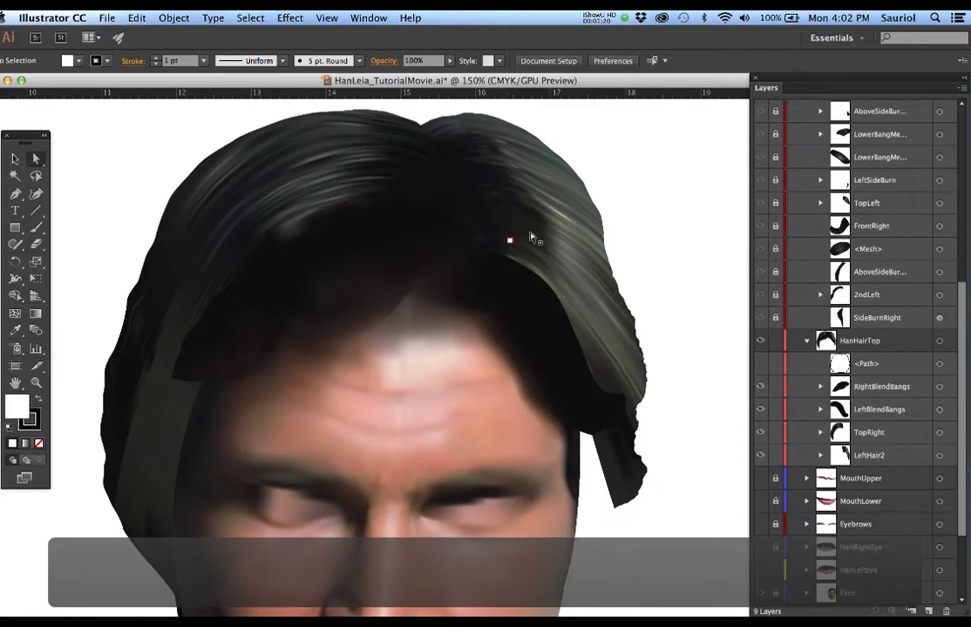
pyautogui.scroll(10, 781, 170)
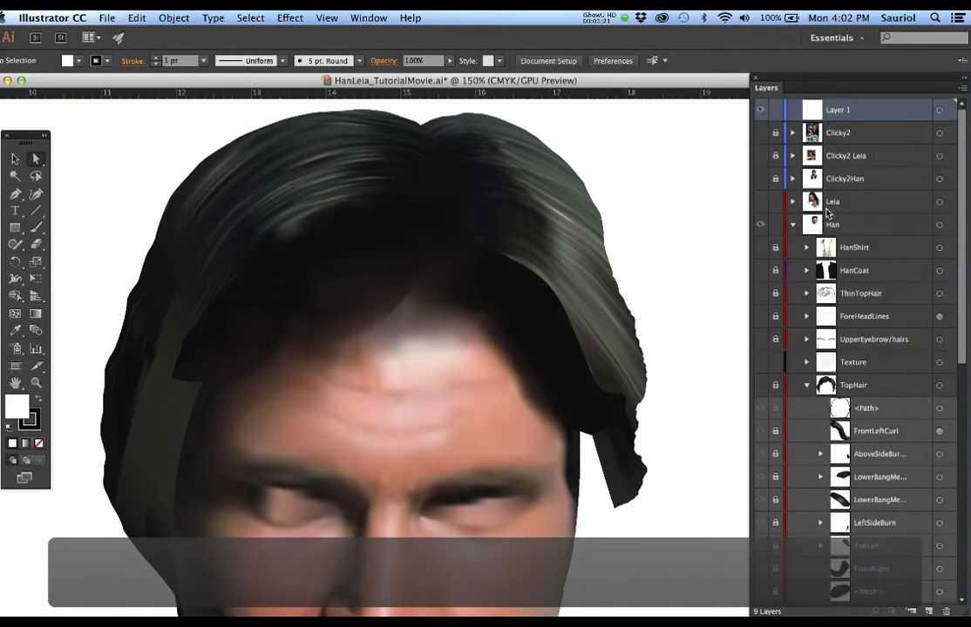
pyautogui.click(760, 180)
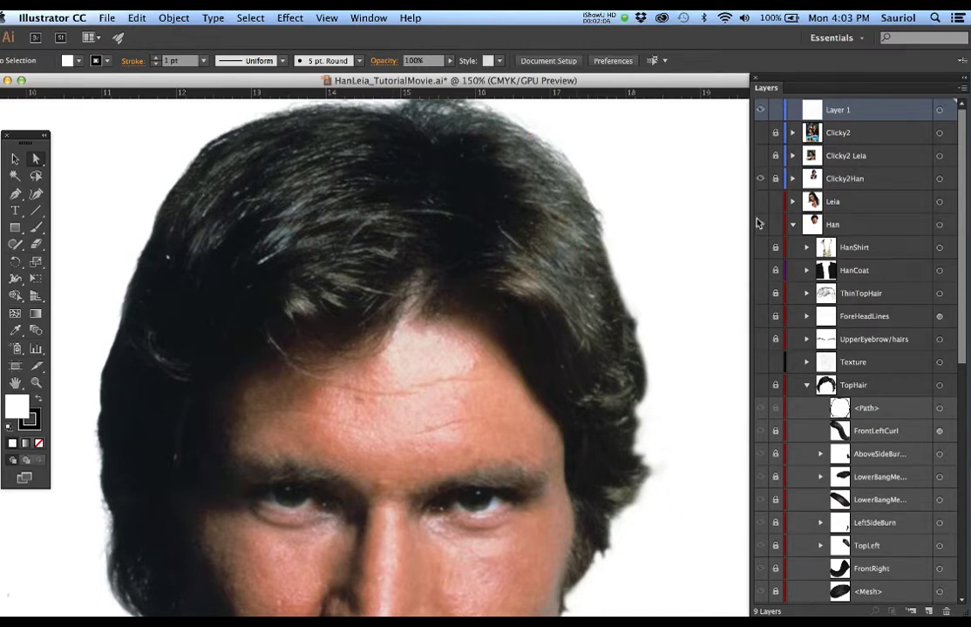
pyautogui.click(759, 178)
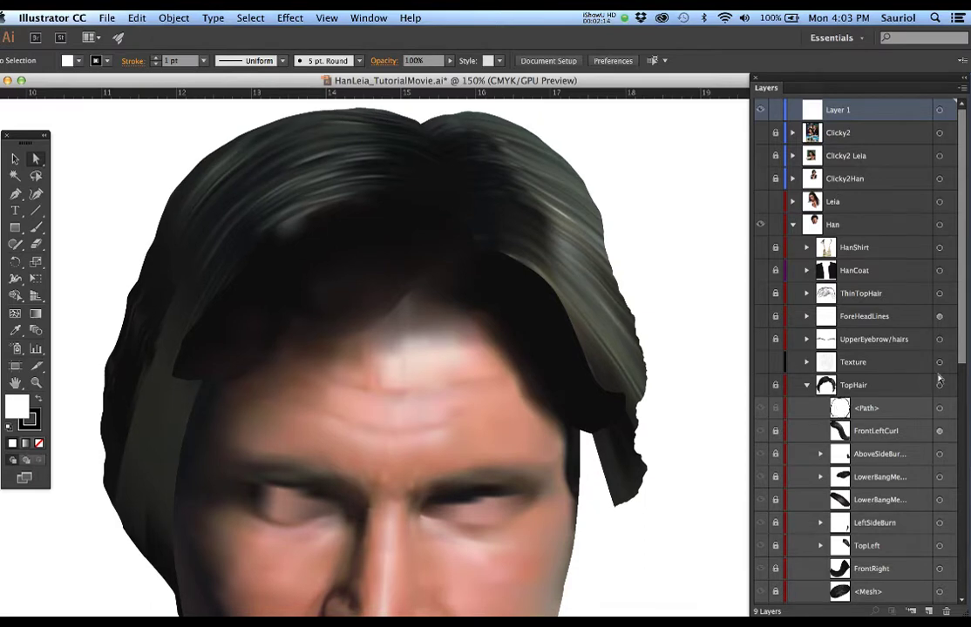
# Expand the TopRight and LeftHair2 groups in HanHairTop to list their clipping paths and meshes
pyautogui.scroll(-5, 872, 331)
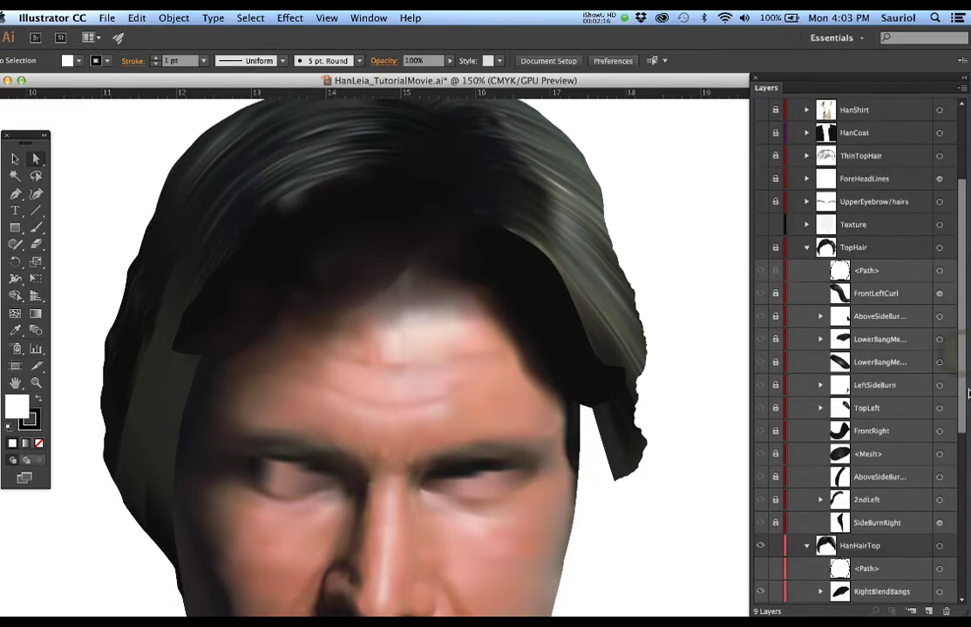
pyautogui.scroll(-10, 845, 380)
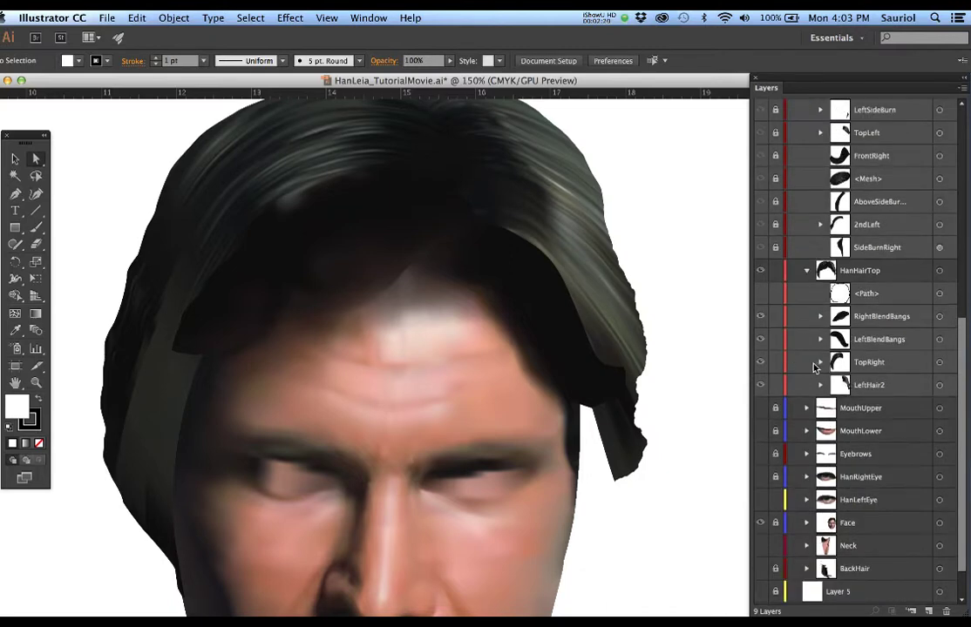
pyautogui.click(820, 363)
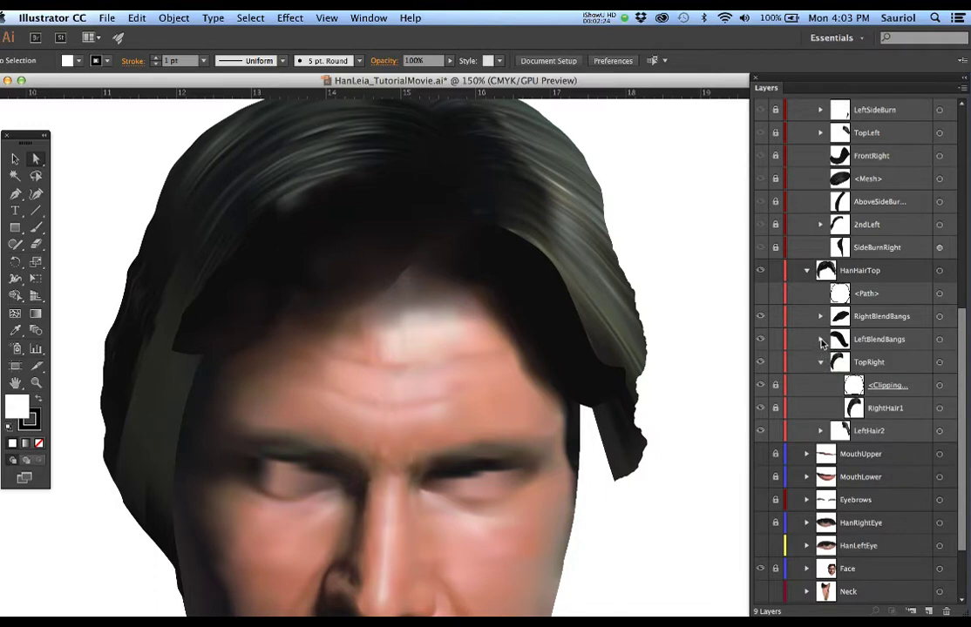
pyautogui.click(820, 432)
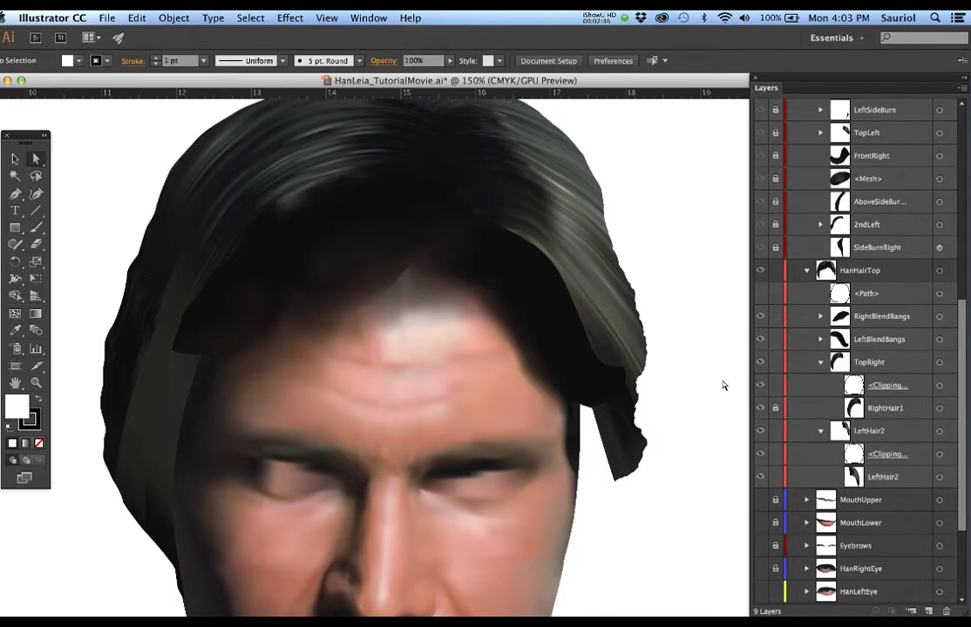
# Hide the clipping path of the LeftHair2 group and examine the unclipped outer edge of the hair
pyautogui.click(775, 408)
pyautogui.click(760, 454)
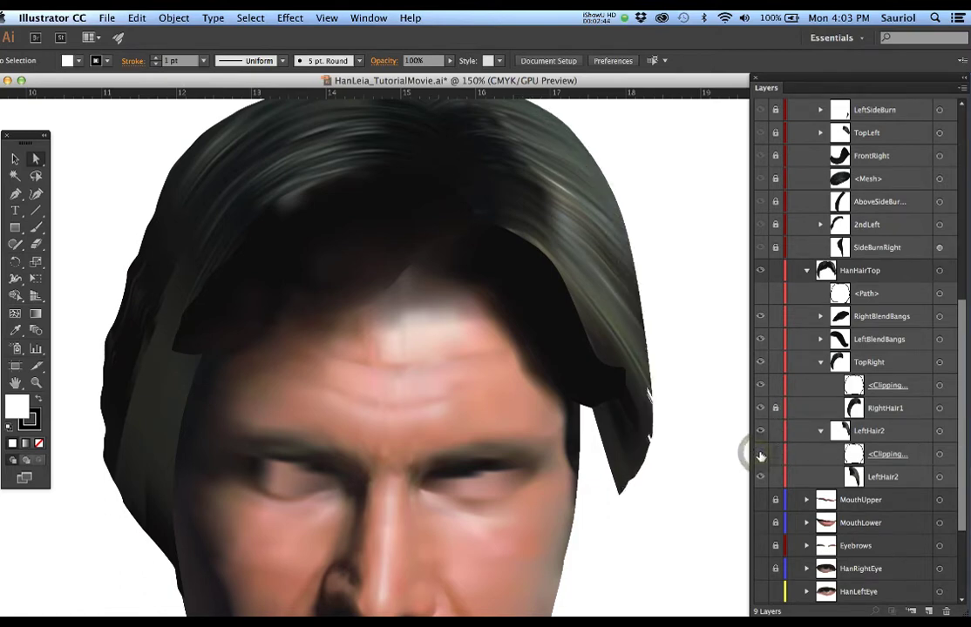
pyautogui.click(564, 329)
pyautogui.keyDown('alt'); pyautogui.scroll(-1, 571, 316); pyautogui.keyUp('alt')
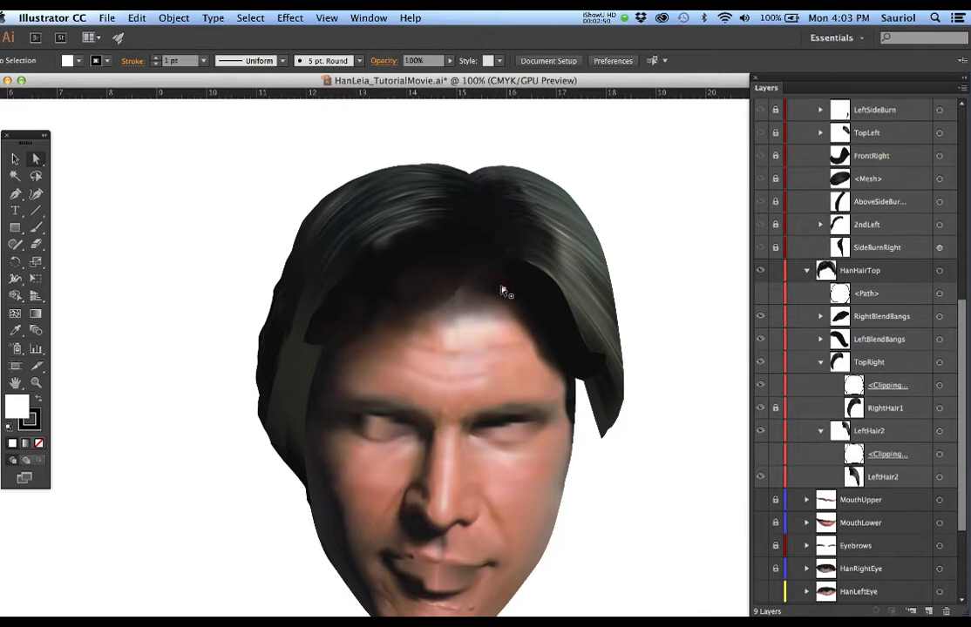
pyautogui.keyDown('alt'); pyautogui.scroll(1, 503, 282); pyautogui.keyUp('alt')
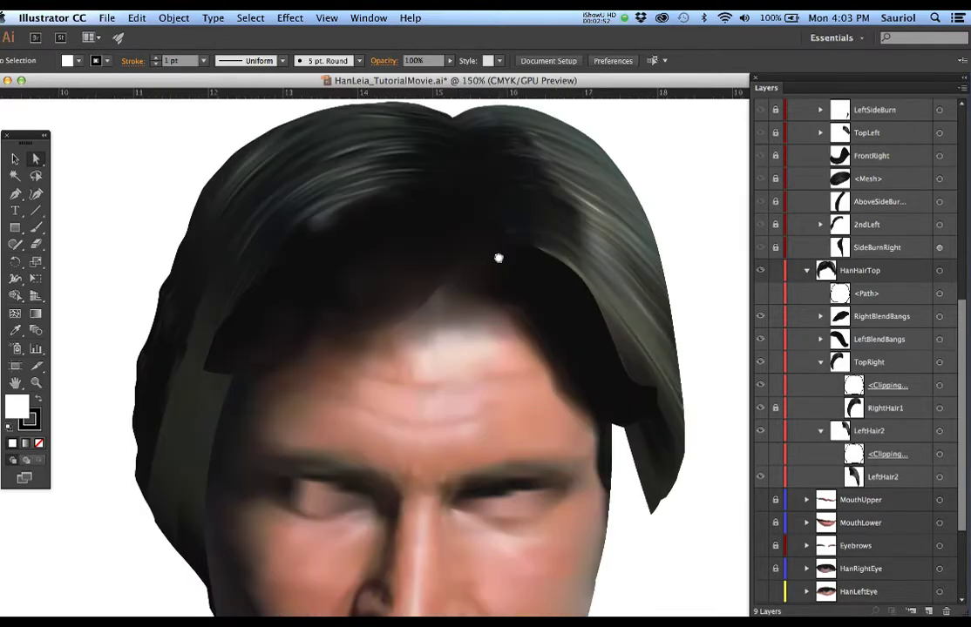
pyautogui.moveTo(498, 257); pyautogui.dragTo(480, 297)
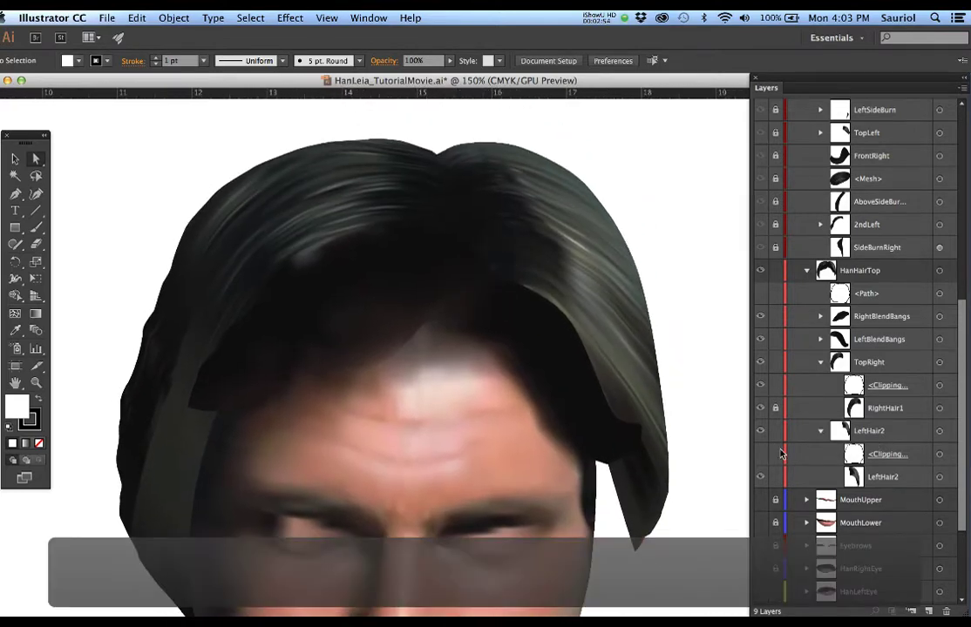
# Show the LeftHair2 clipping path again and select it, followed by the TopRight clipping path, to view their outlines
pyautogui.click(938, 453)
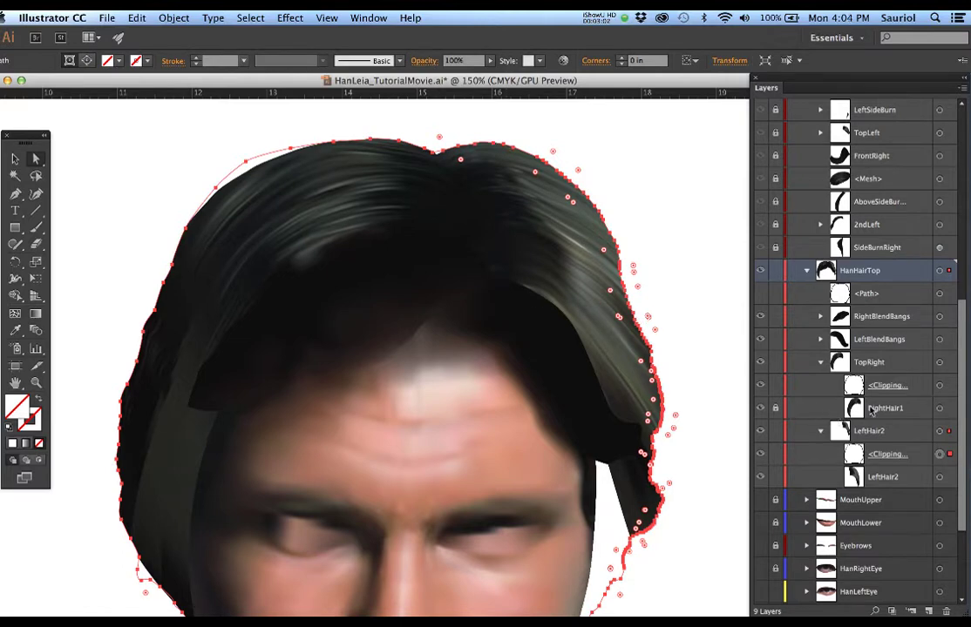
pyautogui.click(939, 386)
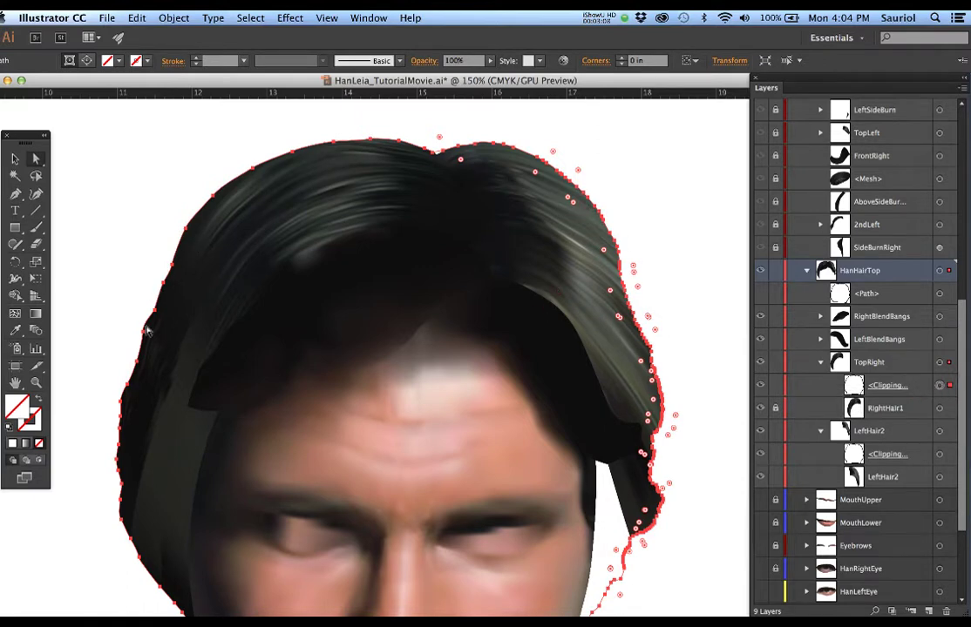
# Hide the clipping paths of the TopRight and LeftHair2 groups and select the LeftHair2 mesh
pyautogui.click(760, 385)
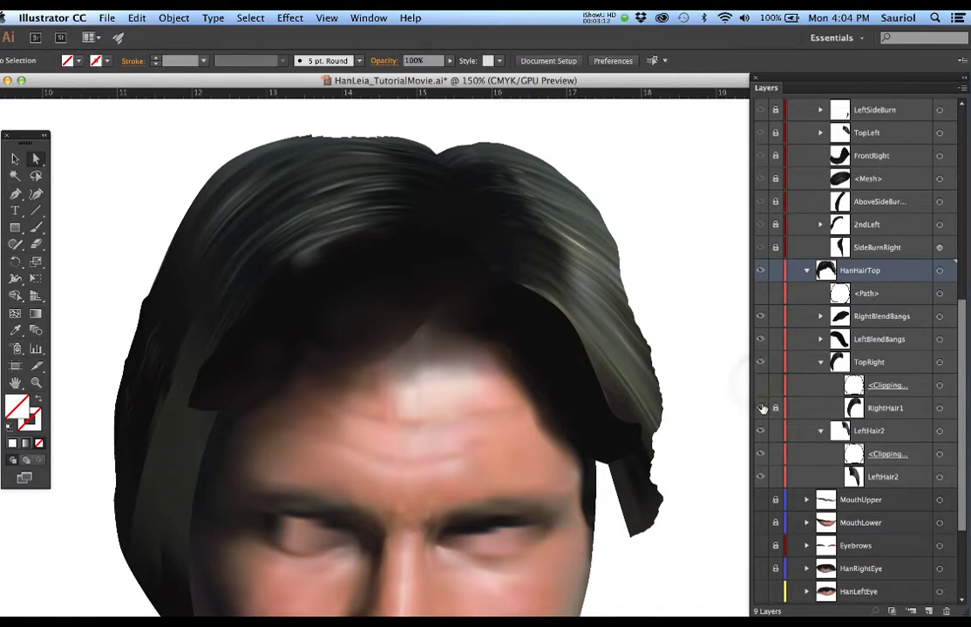
pyautogui.click(760, 454)
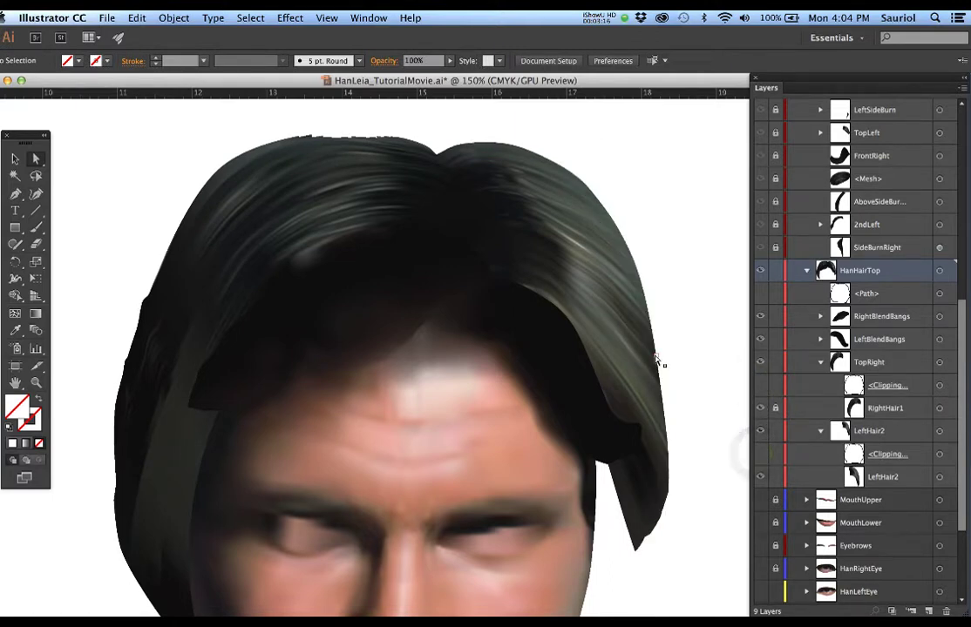
pyautogui.click(938, 478)
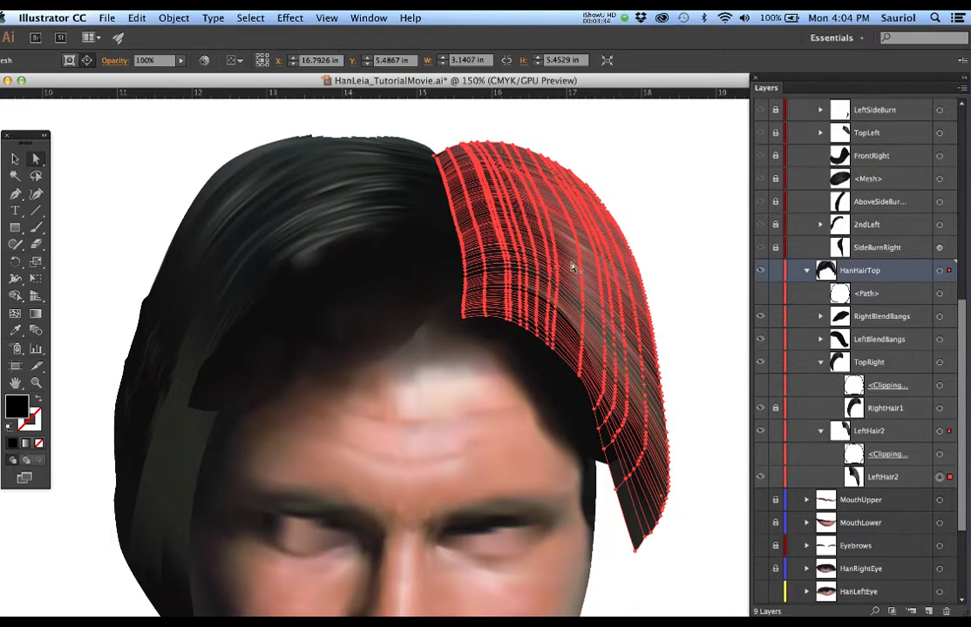
# Examine the curve and spacing of the LeftHair2 mesh lines from the hair part to the outer edge
pyautogui.scroll(1, 573, 269)
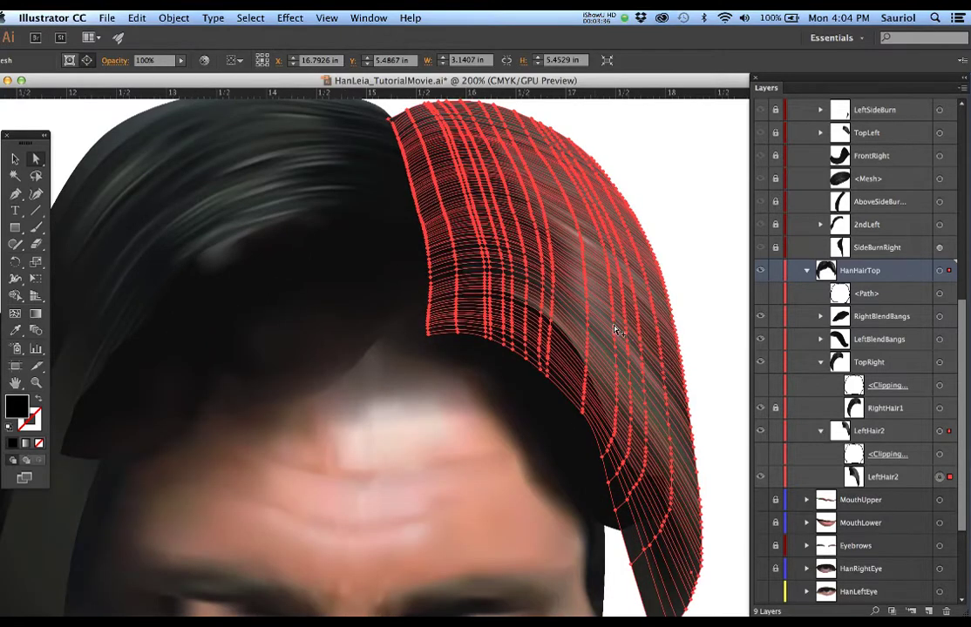
pyautogui.moveTo(582, 302); pyautogui.dragTo(509, 280)
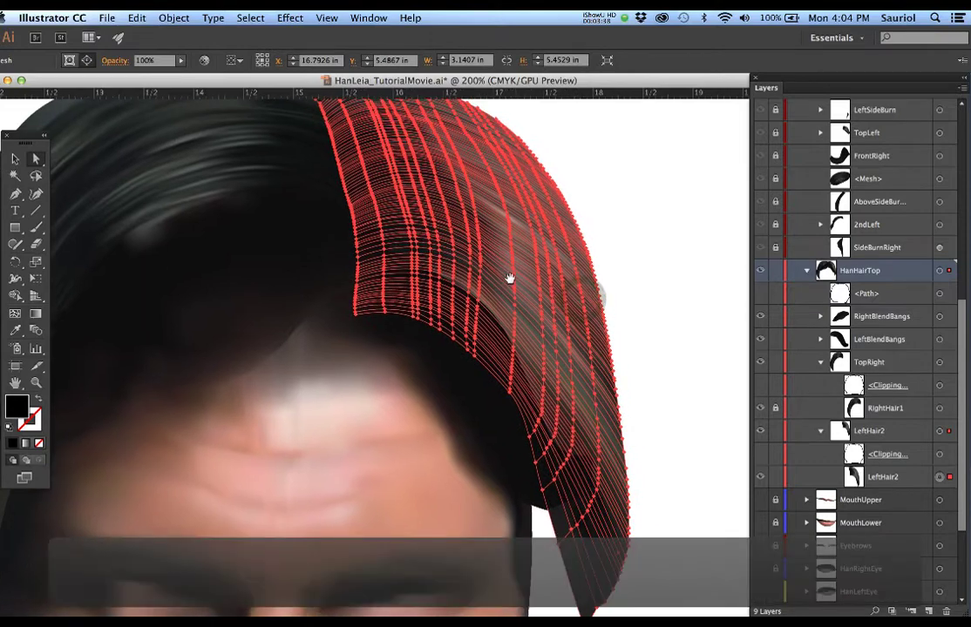
pyautogui.scroll(-1, 513, 284)
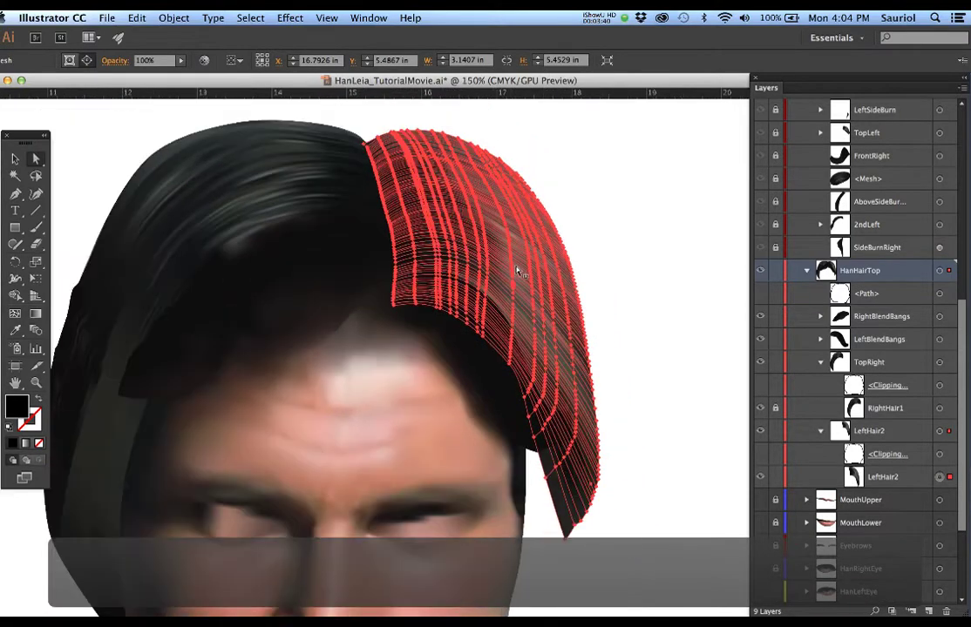
pyautogui.moveTo(513, 277); pyautogui.dragTo(505, 288)
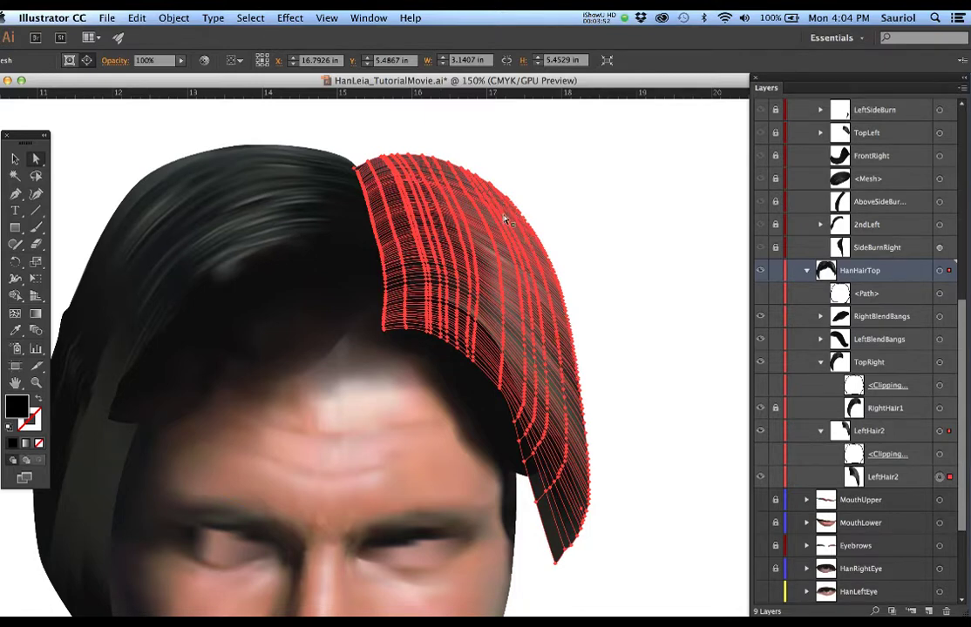
pyautogui.click(556, 456)
# Show the Clicky2Han reference photo to compare the LeftHair2 mesh points with the hair strands up close
pyautogui.scroll(2, 504, 320)
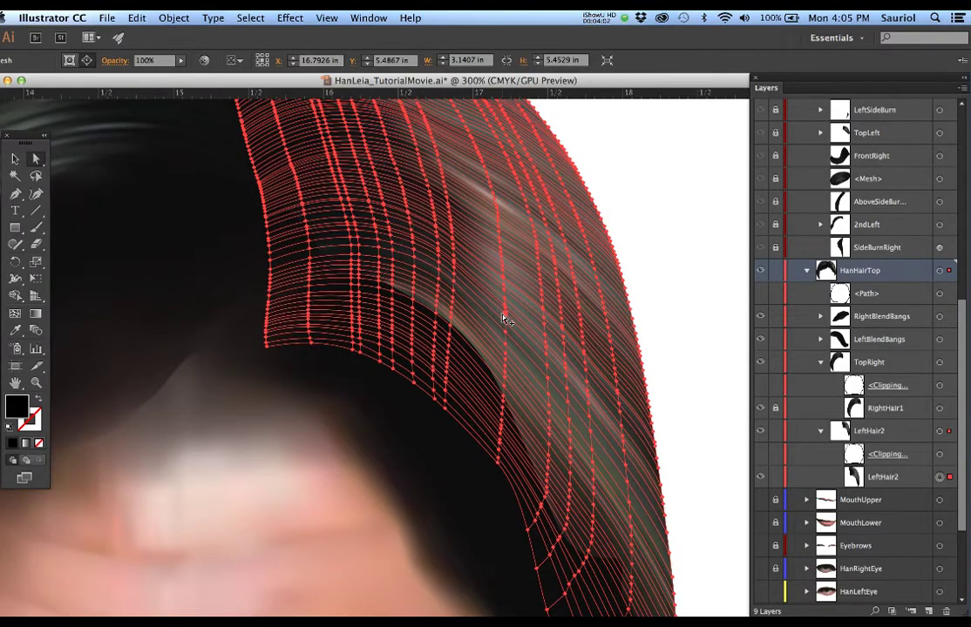
pyautogui.scroll(4, 504, 320)
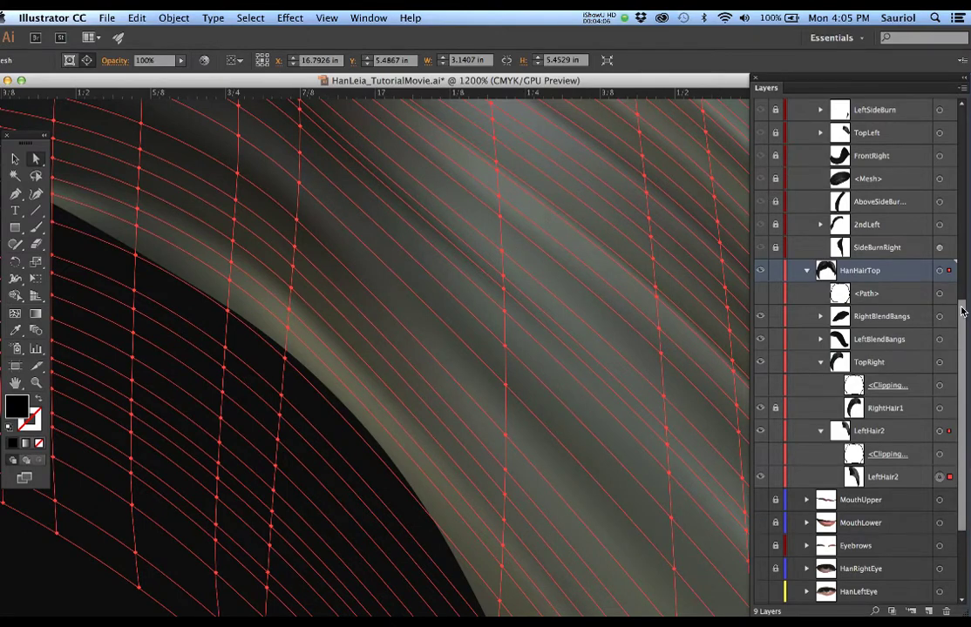
pyautogui.moveTo(960, 307); pyautogui.dragTo(931, 128)
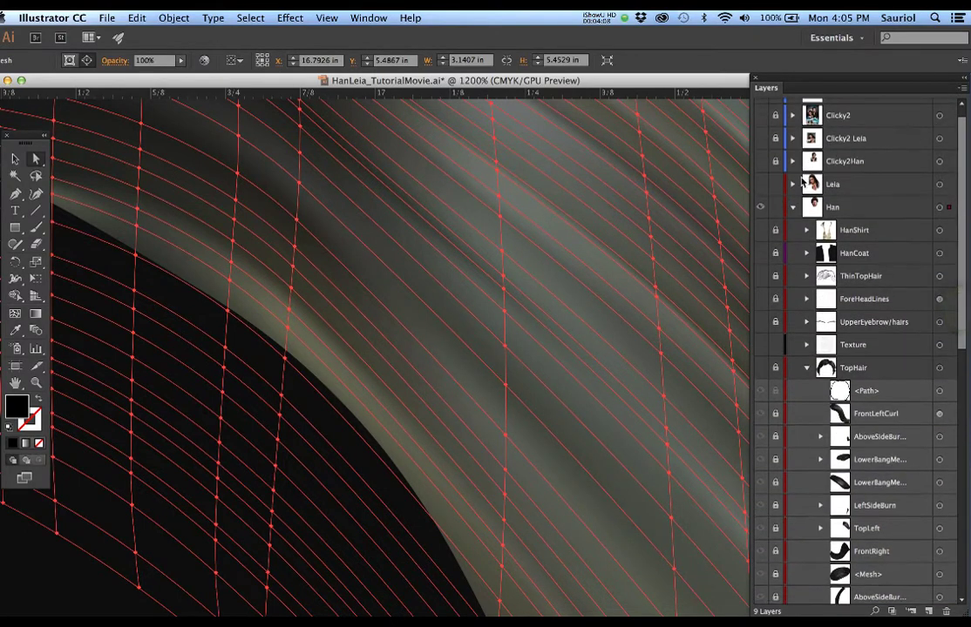
pyautogui.click(760, 162)
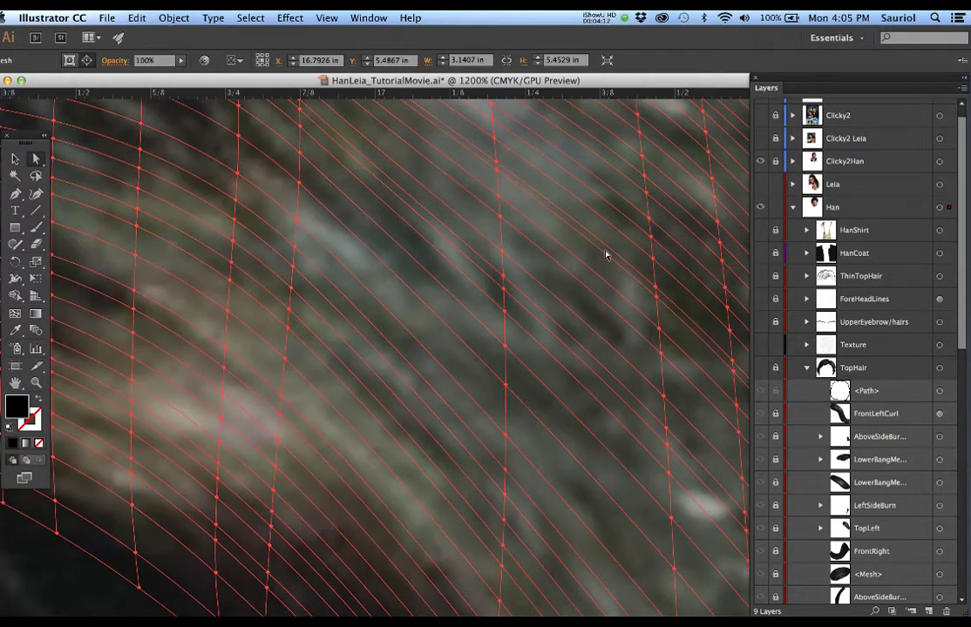
# Select individual LeftHair2 mesh points and recolour them with the Eyedropper by sampling the hair in the reference photo
pyautogui.click(506, 472)
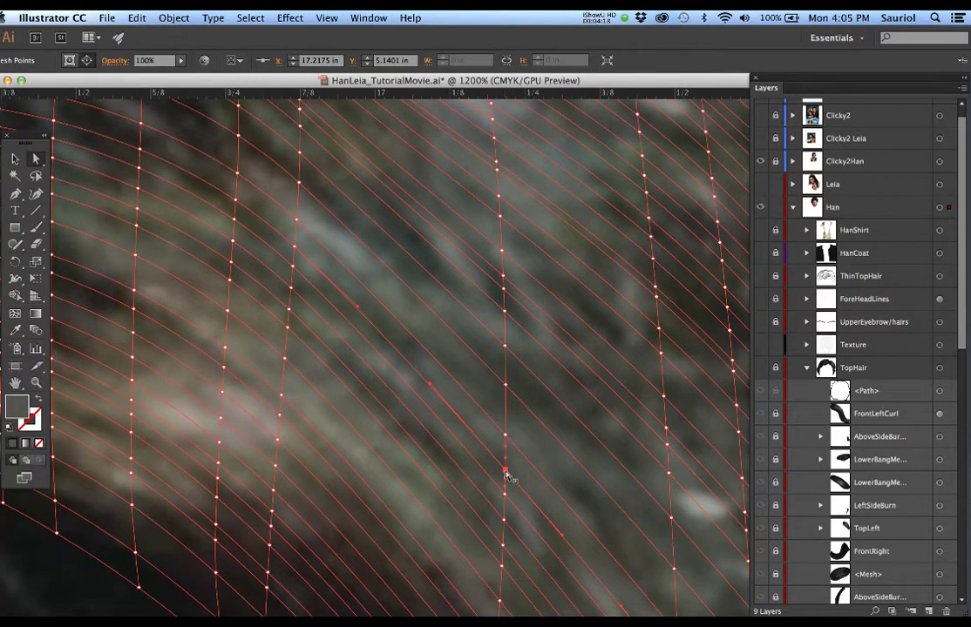
pyautogui.press('i')
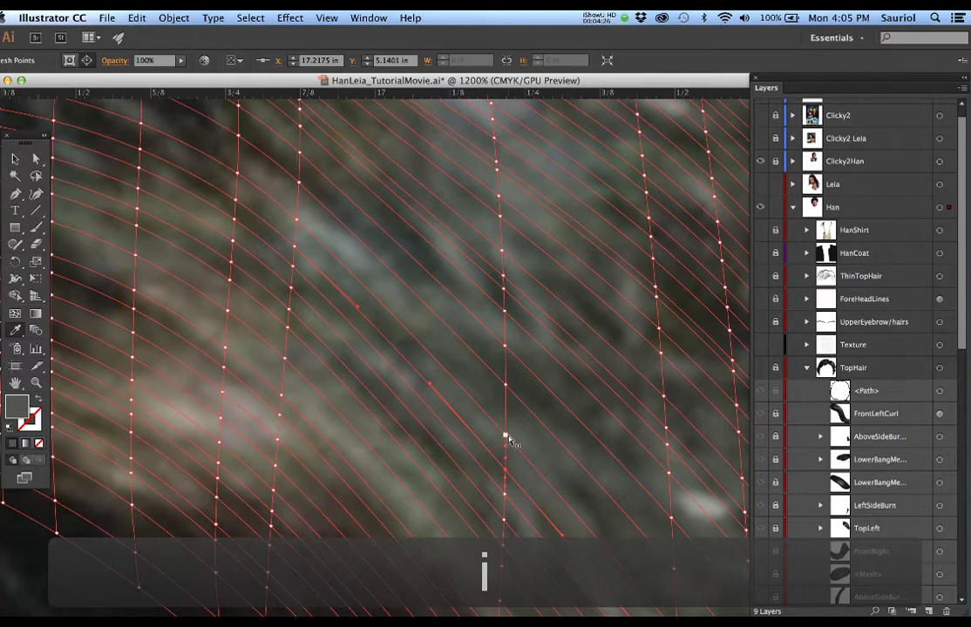
pyautogui.moveTo(508, 440); pyautogui.dragTo(518, 305)
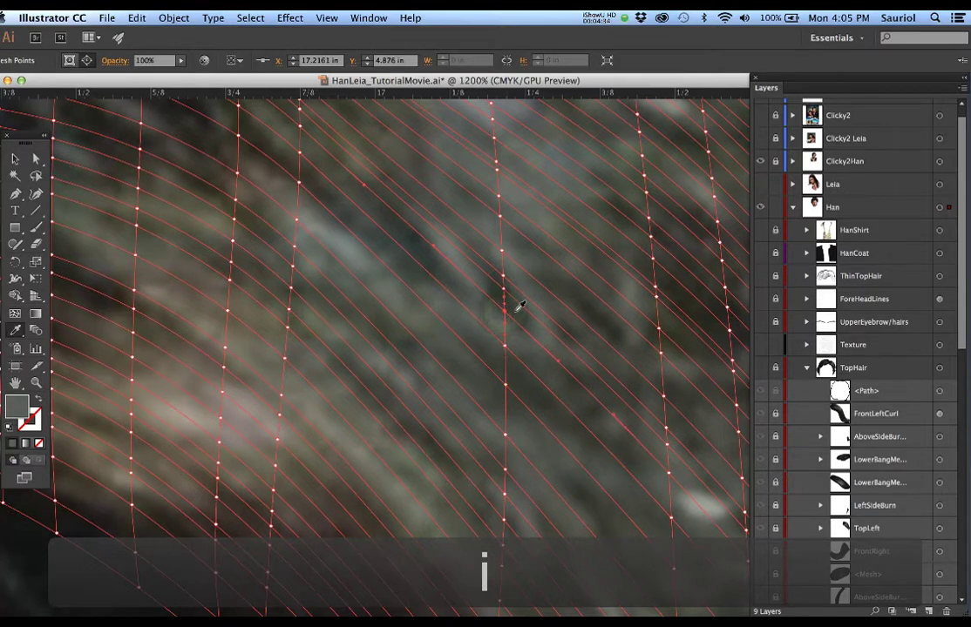
# Examine how the whole LeftHair2 mesh follows the hair in the reference photo, from the strands out to the full head
pyautogui.keyDown('alt'); pyautogui.click(488, 365); pyautogui.keyUp('alt')
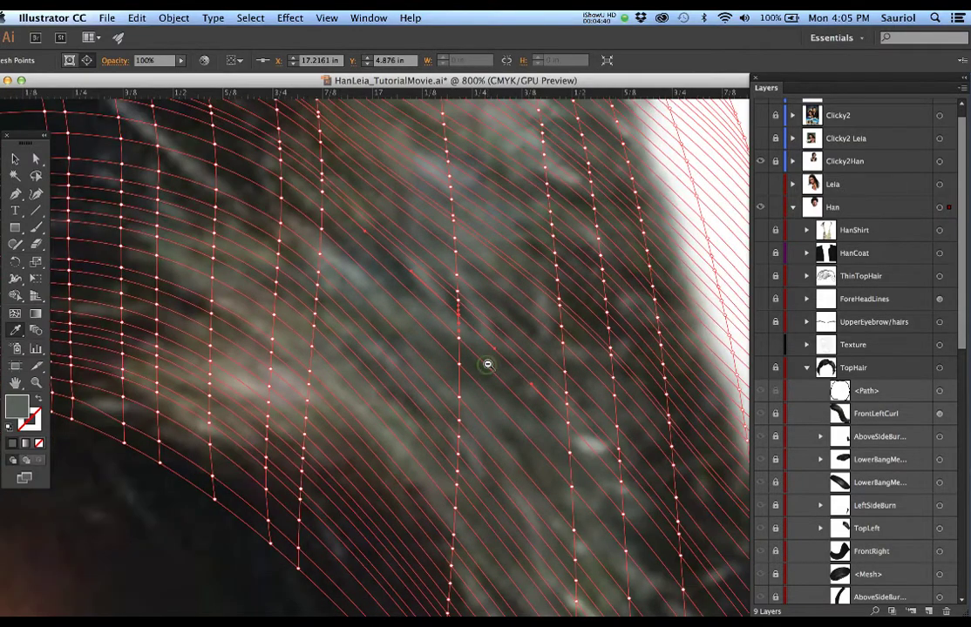
pyautogui.keyDown('alt'); pyautogui.click(488, 363); pyautogui.keyUp('alt')
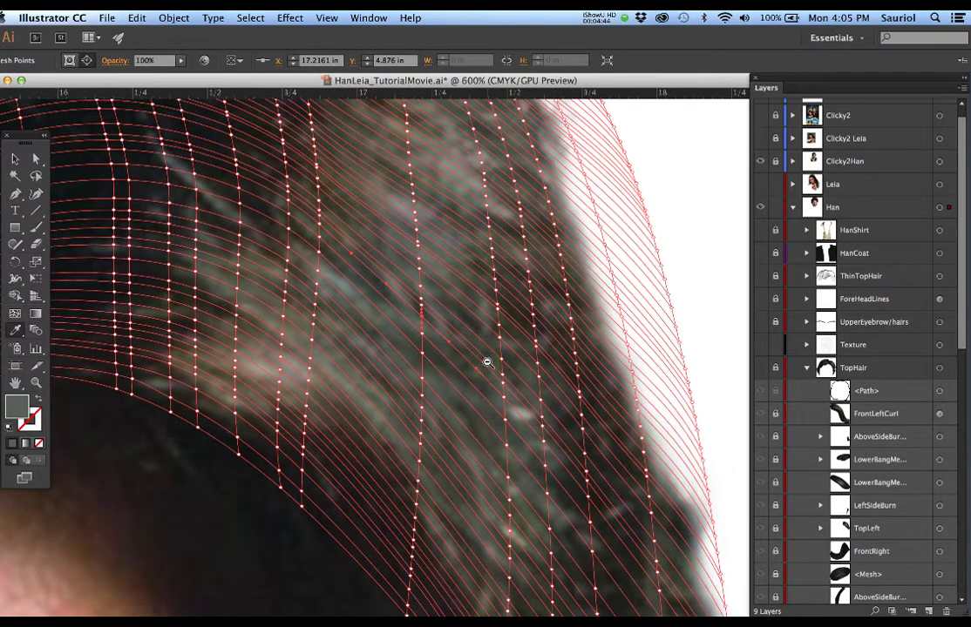
pyautogui.keyDown('alt'); pyautogui.click(488, 363); pyautogui.keyUp('alt')
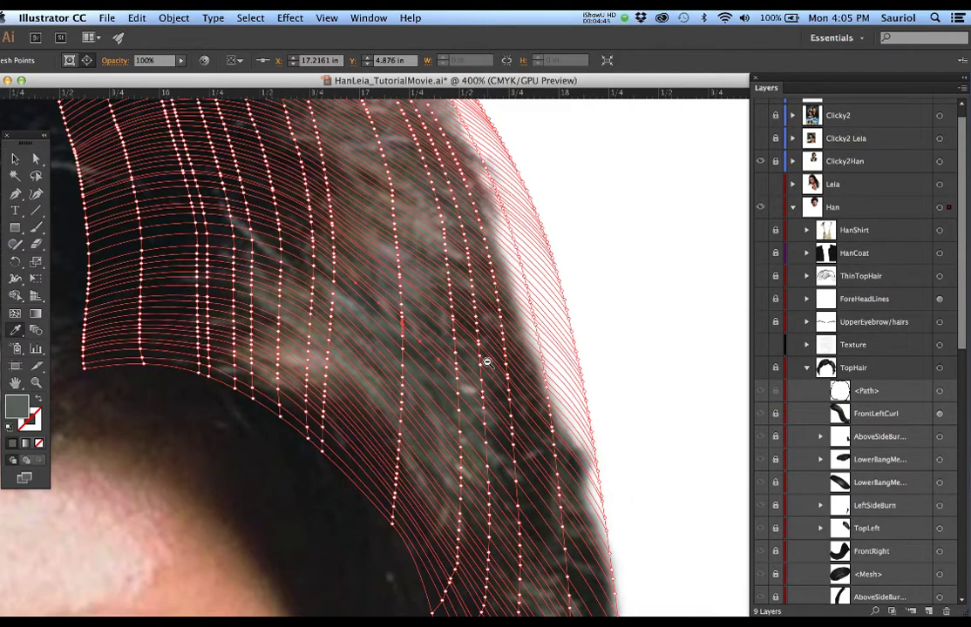
pyautogui.keyDown('alt'); pyautogui.click(446, 272); pyautogui.keyUp('alt')
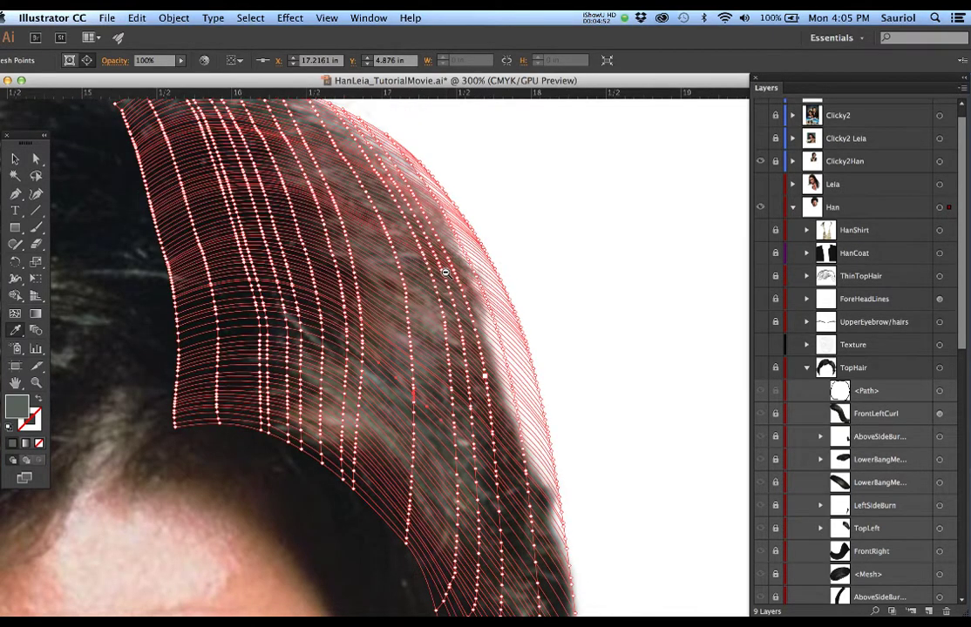
pyautogui.keyDown('alt'); pyautogui.click(447, 273); pyautogui.keyUp('alt')
pyautogui.click(511, 323)
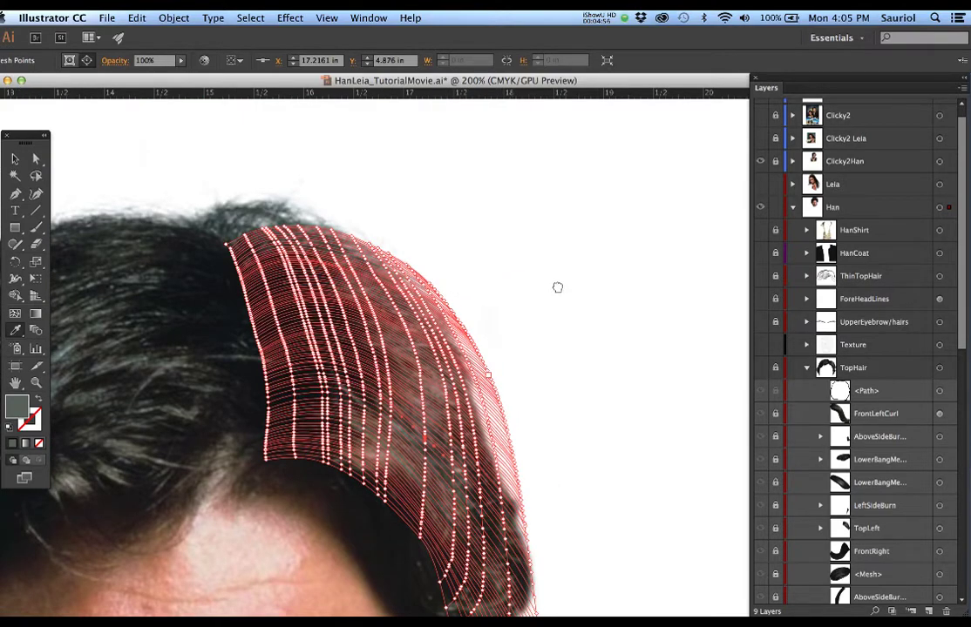
pyautogui.scroll(-2, 557, 287)
pyautogui.hscroll(-2, 557, 287)
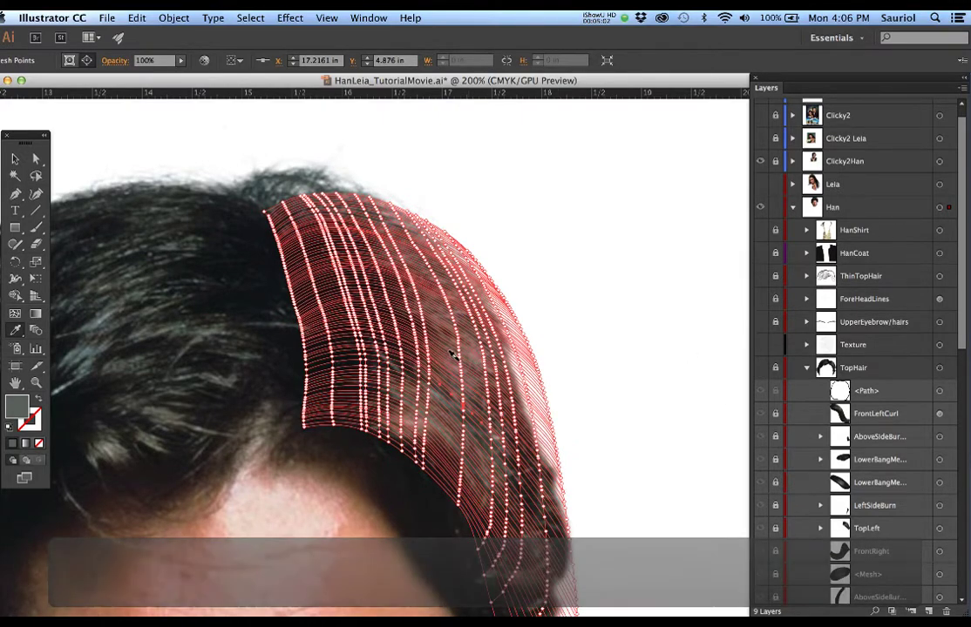
pyautogui.scroll(-1, 458, 359)
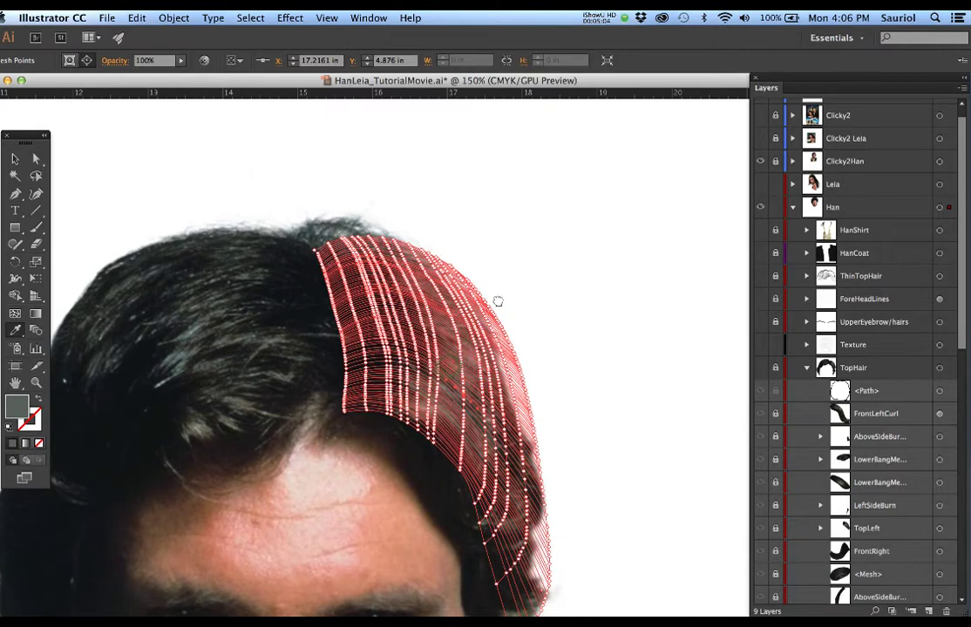
pyautogui.scroll(-1, 501, 294)
pyautogui.hscroll(-1, 501, 295)
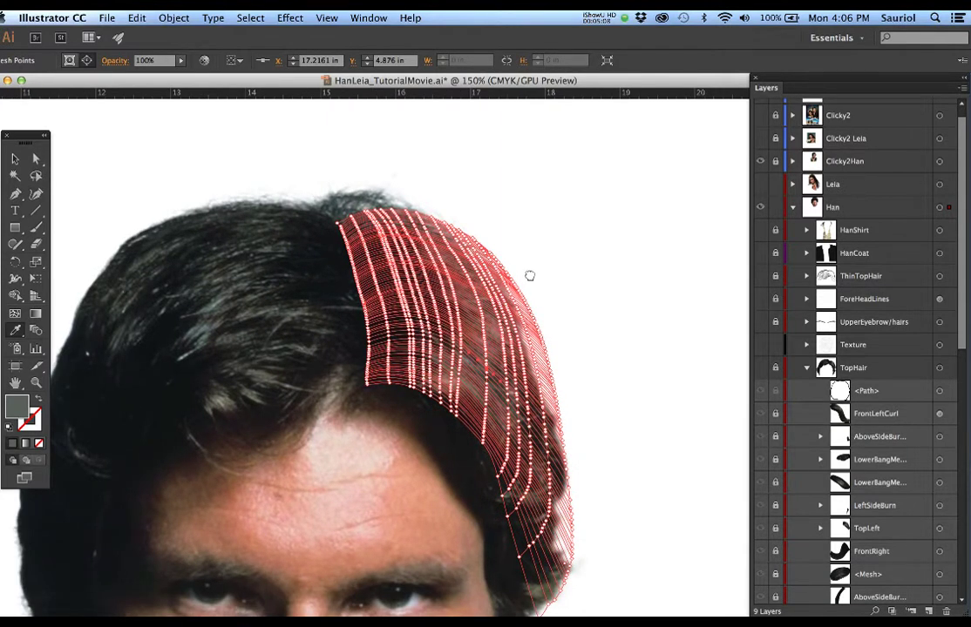
pyautogui.scroll(-1, 529, 276)
pyautogui.hscroll(-1, 529, 275)
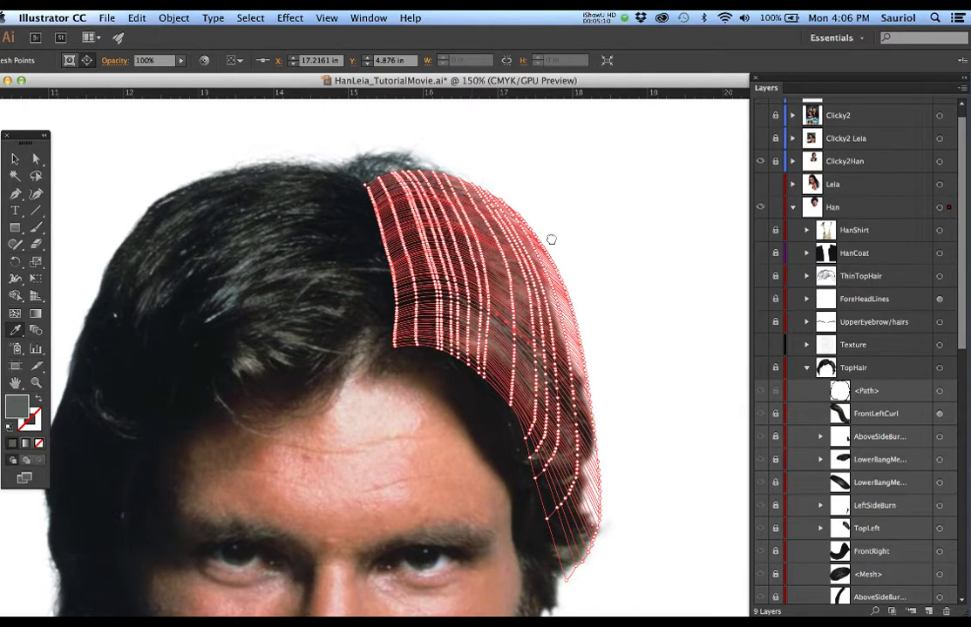
pyautogui.scroll(-1, 550, 239)
pyautogui.hscroll(-1, 551, 238)
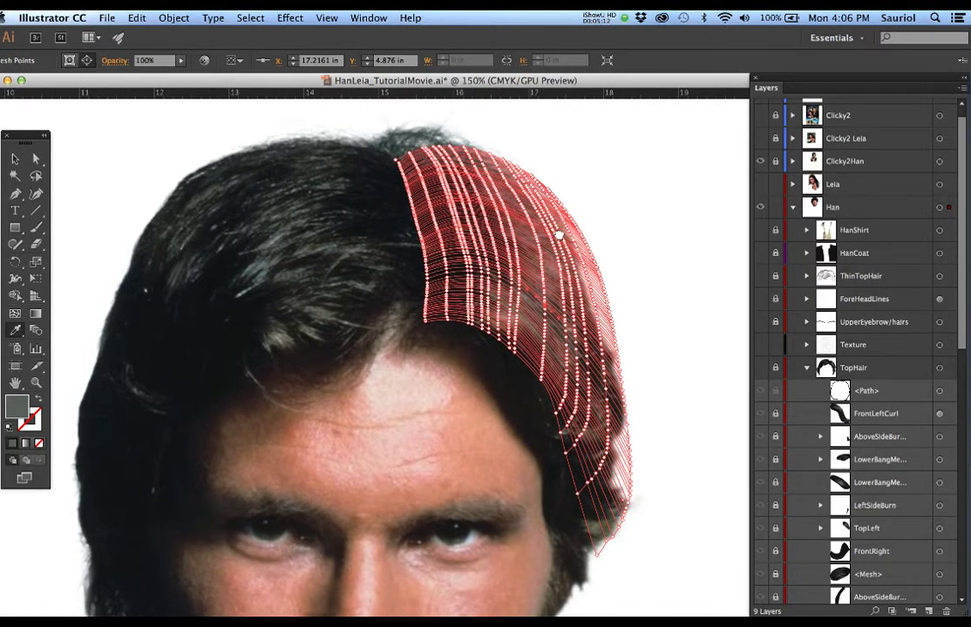
pyautogui.scroll(-1, 559, 235)
pyautogui.hscroll(-1, 558, 235)
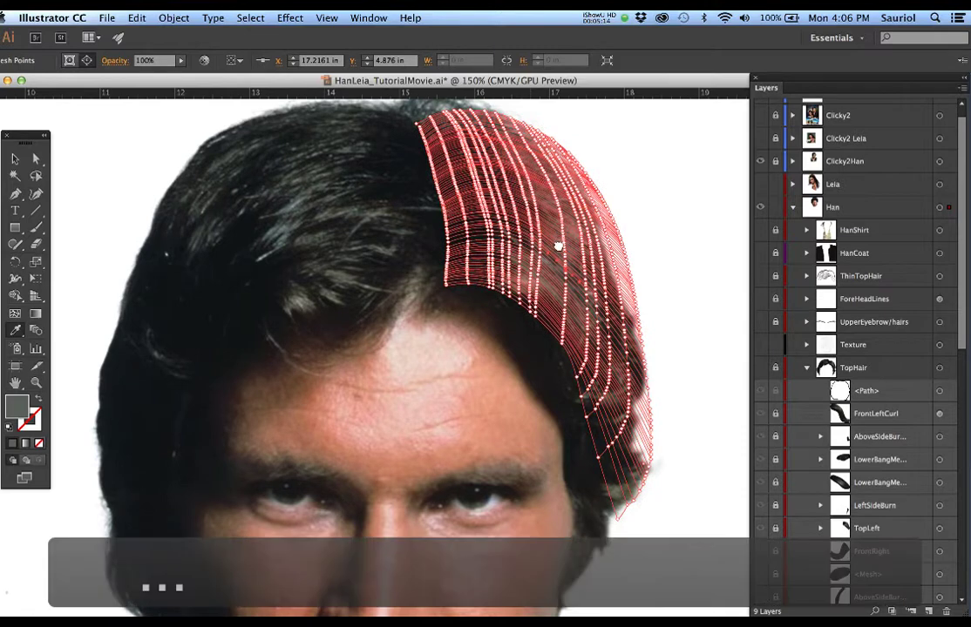
pyautogui.scroll(-1, 625, 263)
pyautogui.hscroll(-1, 625, 263)
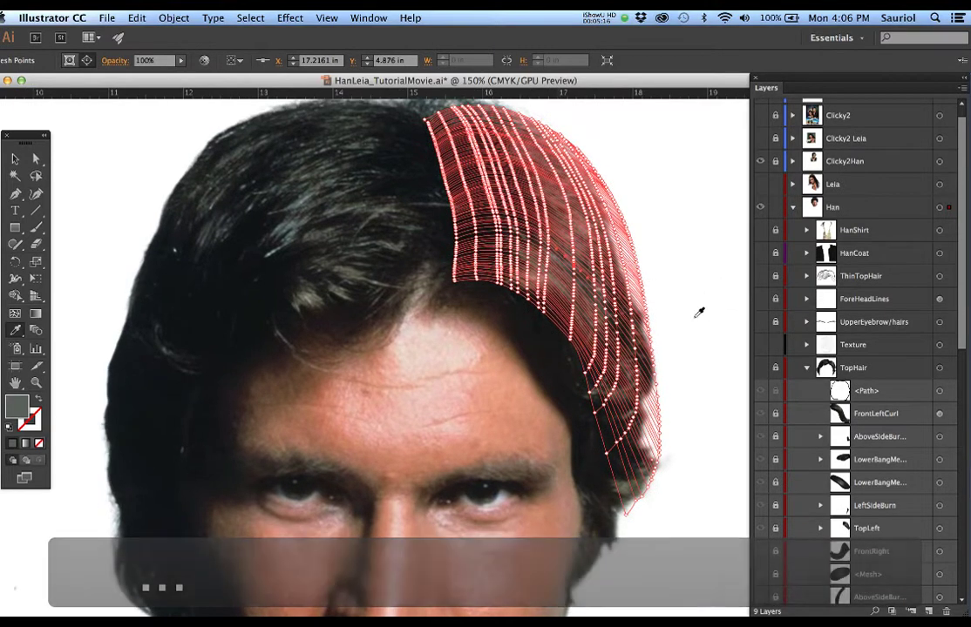
# Deselect the LeftHair2 mesh and hide the Clicky2Han reference photo
pyautogui.scroll(-10, 812, 397)
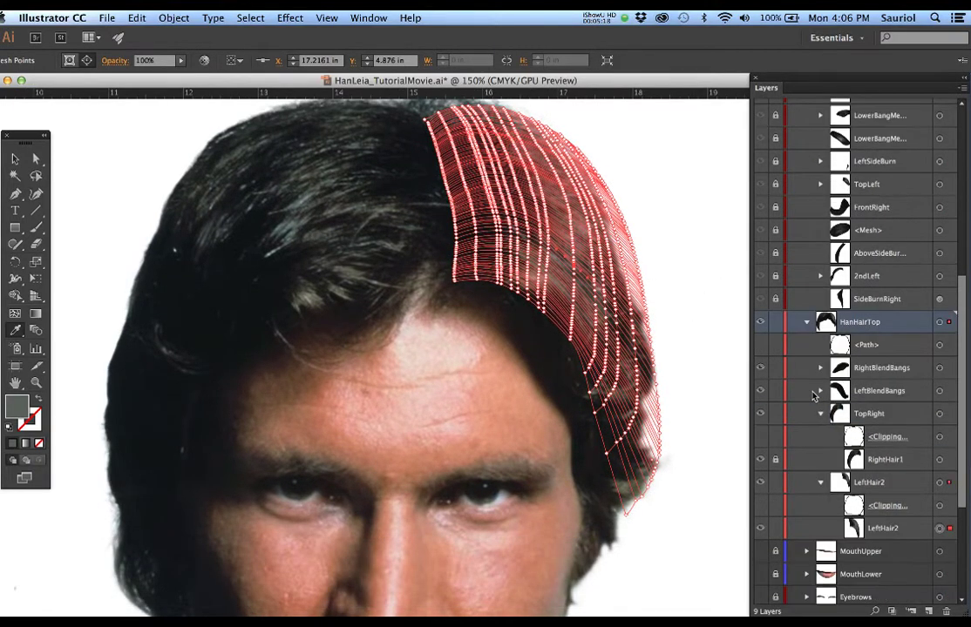
pyautogui.click(760, 391)
pyautogui.press('a')
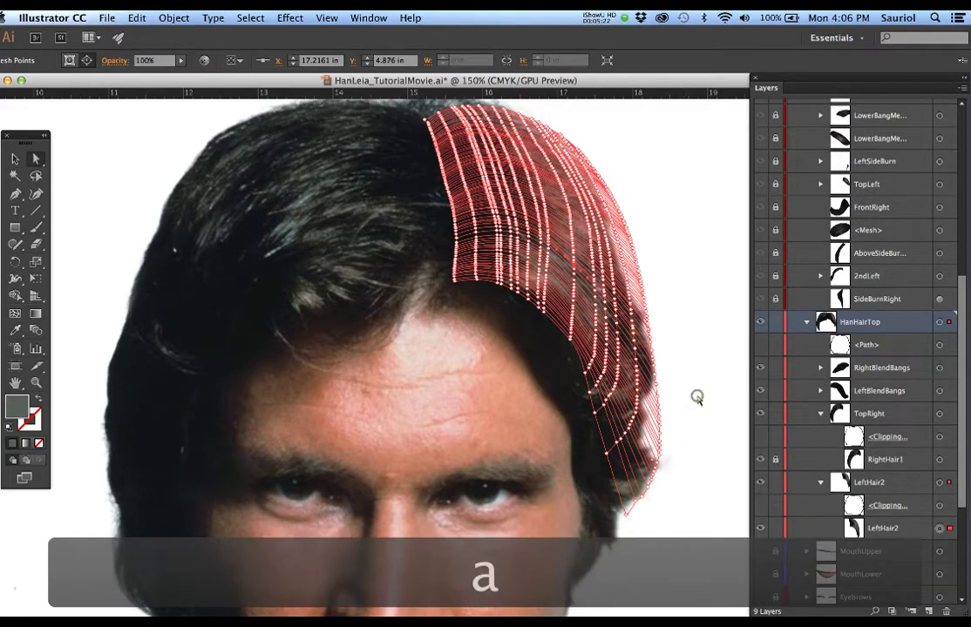
pyautogui.click(696, 397)
pyautogui.scroll(10, 798, 211)
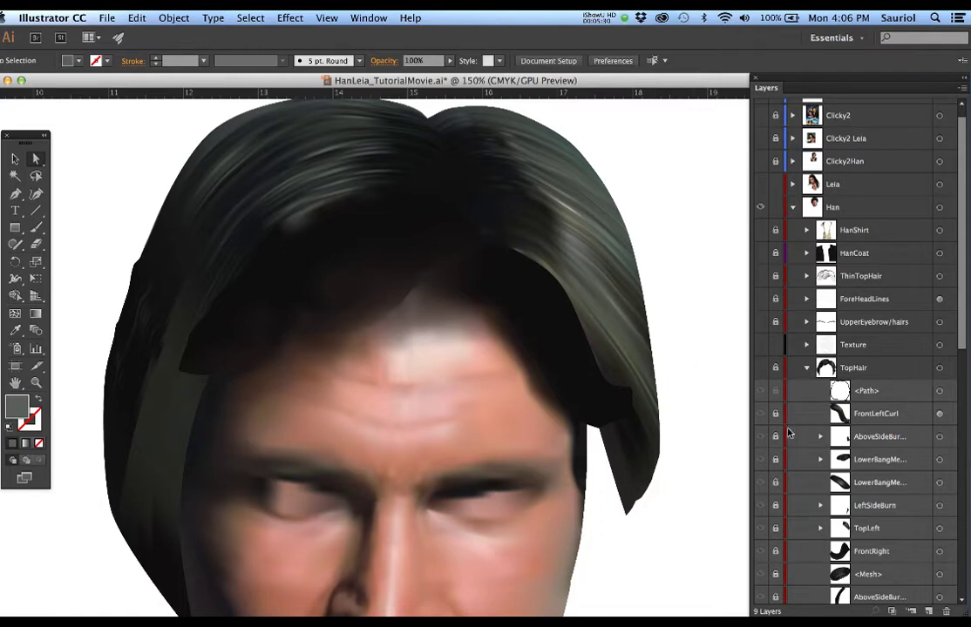
# Hide the RightBlendBangs, LeftBlendBangs, TopRight and LeftHair2 groups in HanHairTop together with their meshes
pyautogui.scroll(-10, 788, 431)
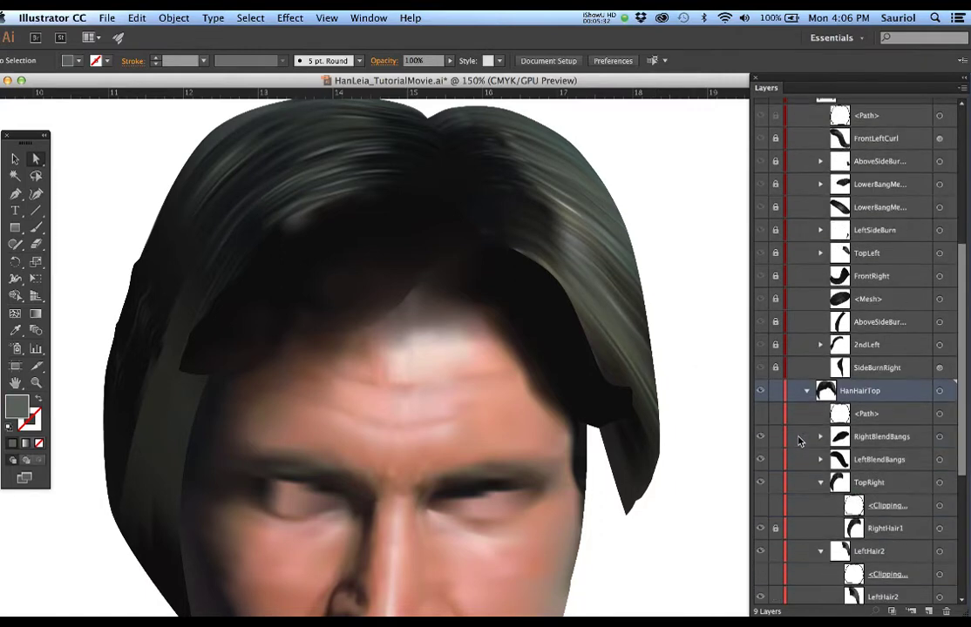
pyautogui.scroll(-5, 799, 442)
pyautogui.scroll(1, 784, 418)
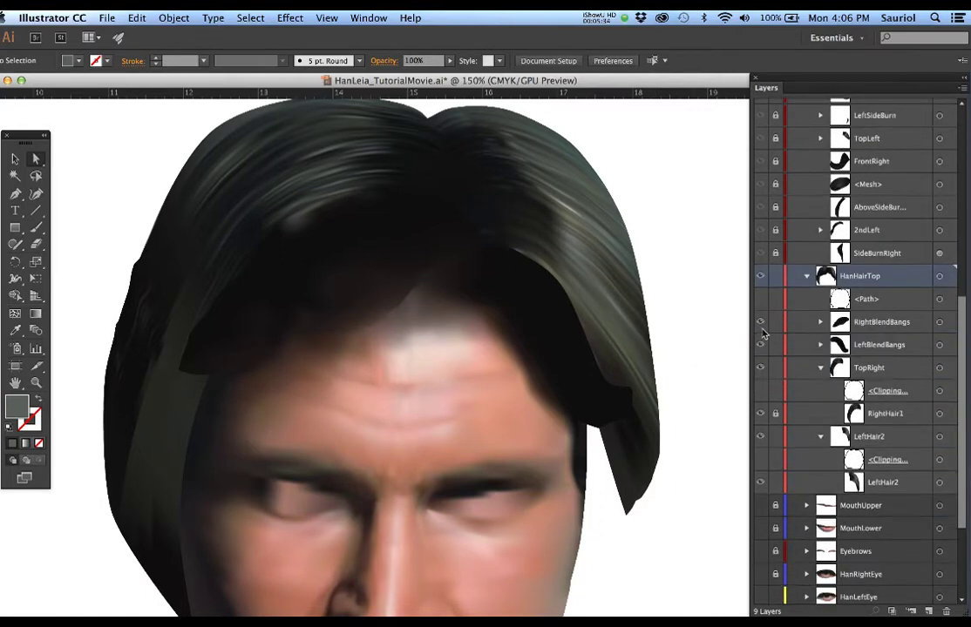
pyautogui.moveTo(761, 329); pyautogui.dragTo(817, 440)
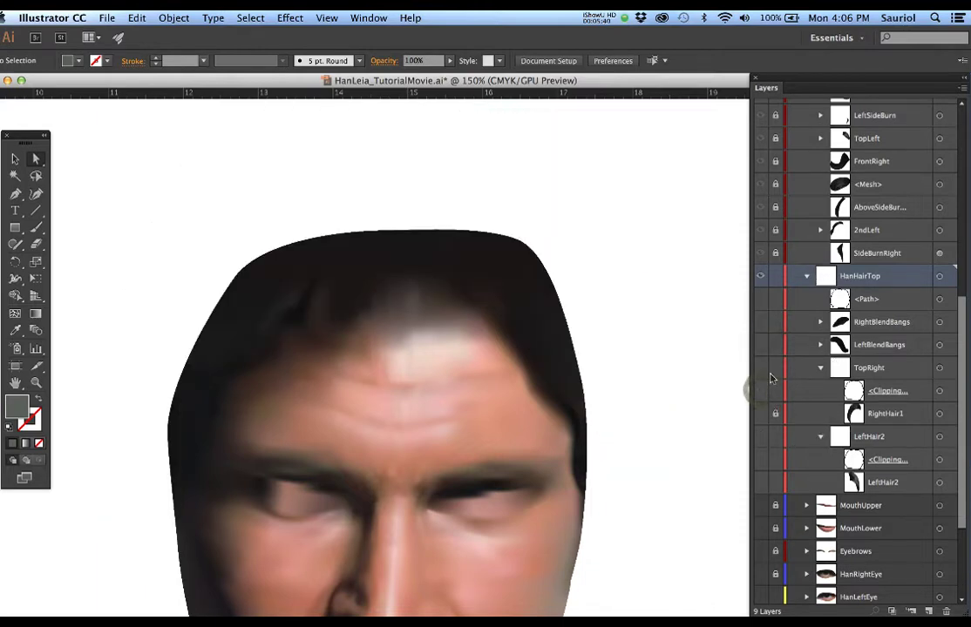
# Show the TopRight and LeftHair2 groups with their clipping paths, plus the RightHair1 mesh
pyautogui.moveTo(757, 391); pyautogui.dragTo(762, 368)
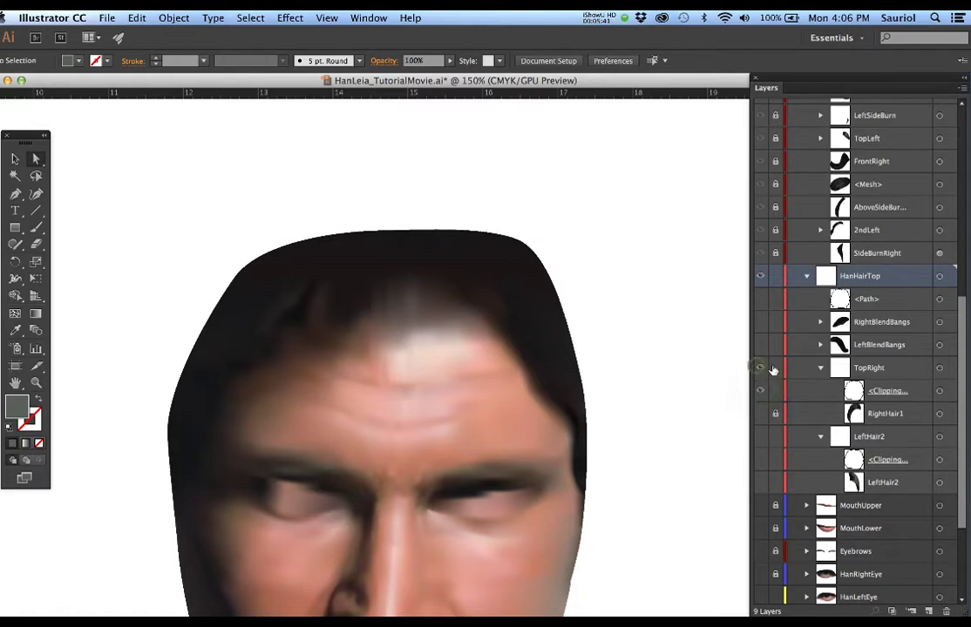
pyautogui.click(761, 436)
pyautogui.click(762, 460)
pyautogui.click(760, 414)
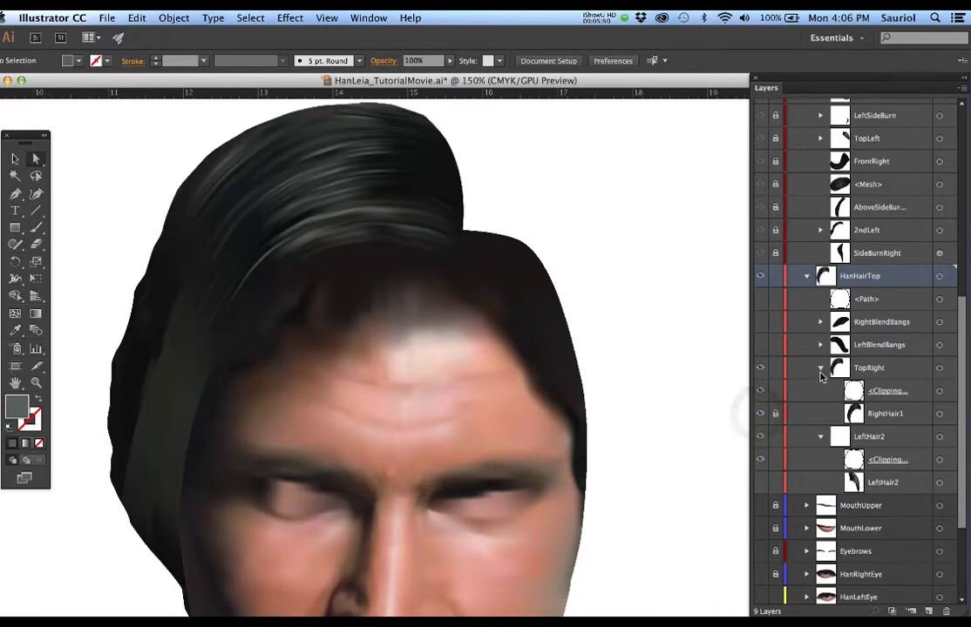
# Collapse the TopRight and LeftHair2 groups and select the TopRight clipping path to view its outline
pyautogui.click(820, 373)
pyautogui.click(820, 390)
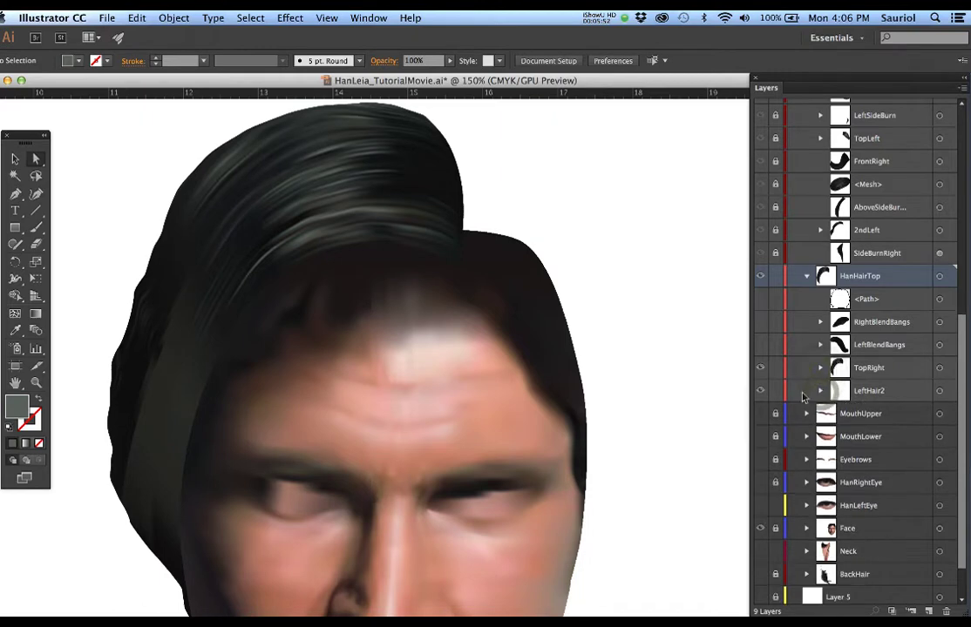
pyautogui.click(938, 370)
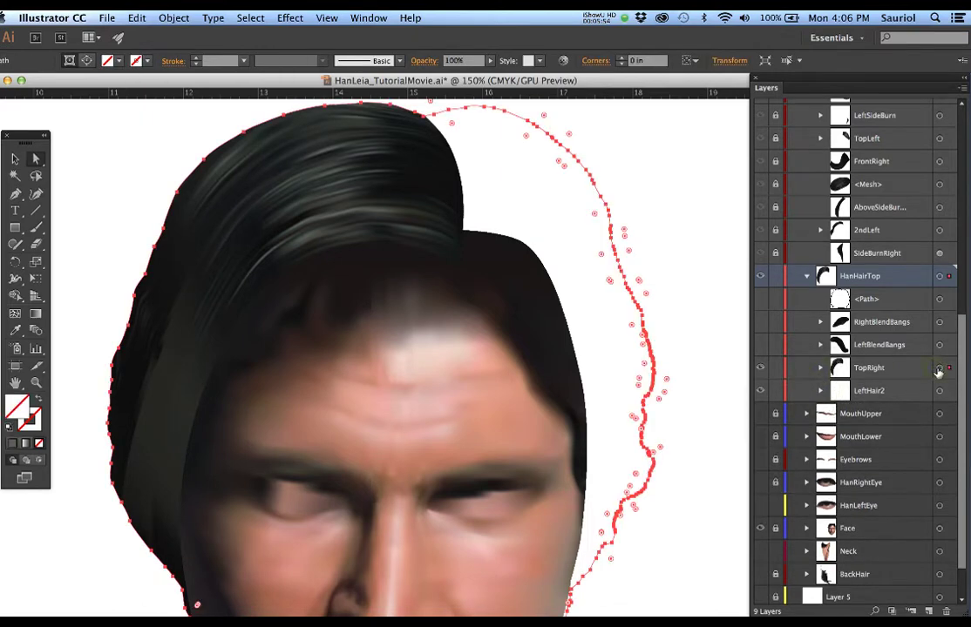
# Expand the TopRight and LeftHair2 groups again and show the LeftHair2 mesh inside its clipping path
pyautogui.click(819, 369)
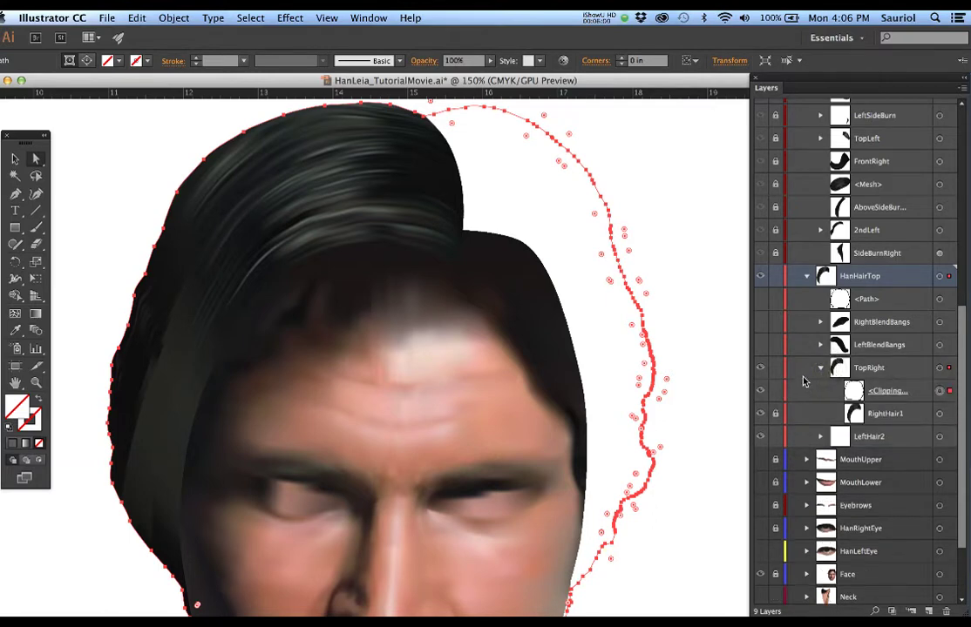
pyautogui.click(819, 437)
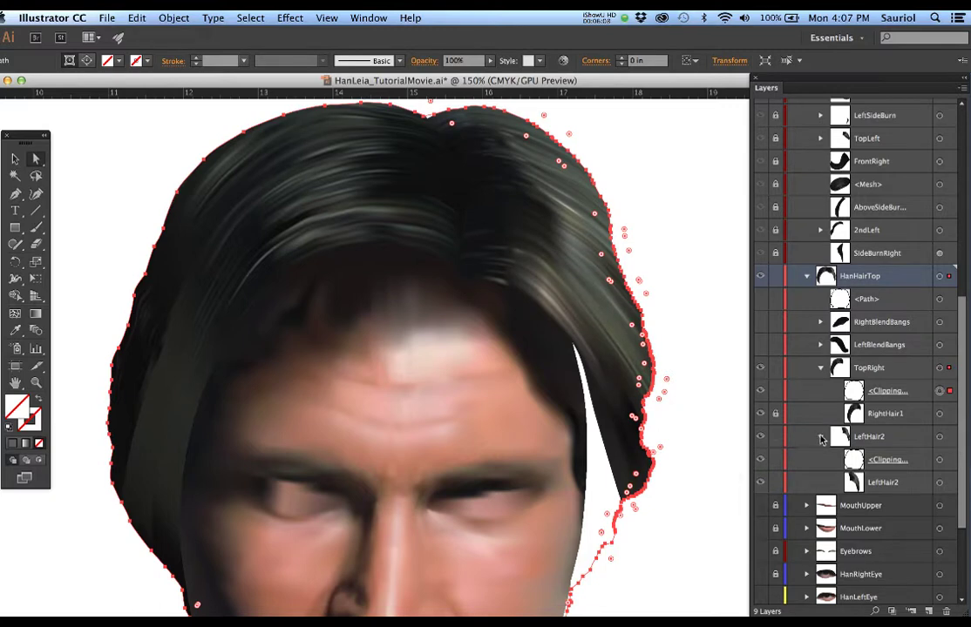
# Lock the clipping paths inside the LeftHair2 and TopRight groups and unlock the RightHair1 mesh
pyautogui.click(820, 437)
pyautogui.click(820, 367)
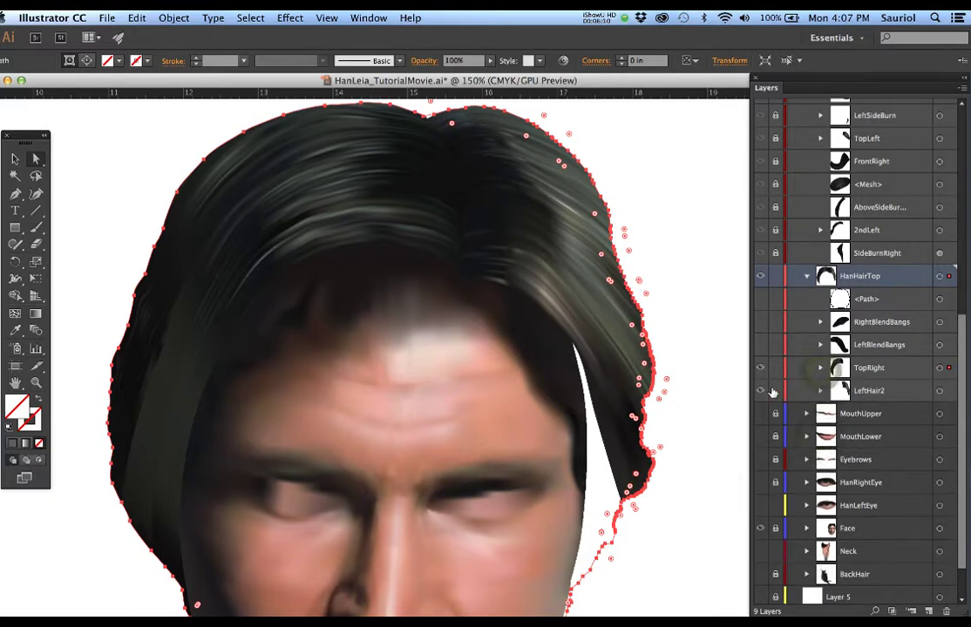
pyautogui.click(819, 391)
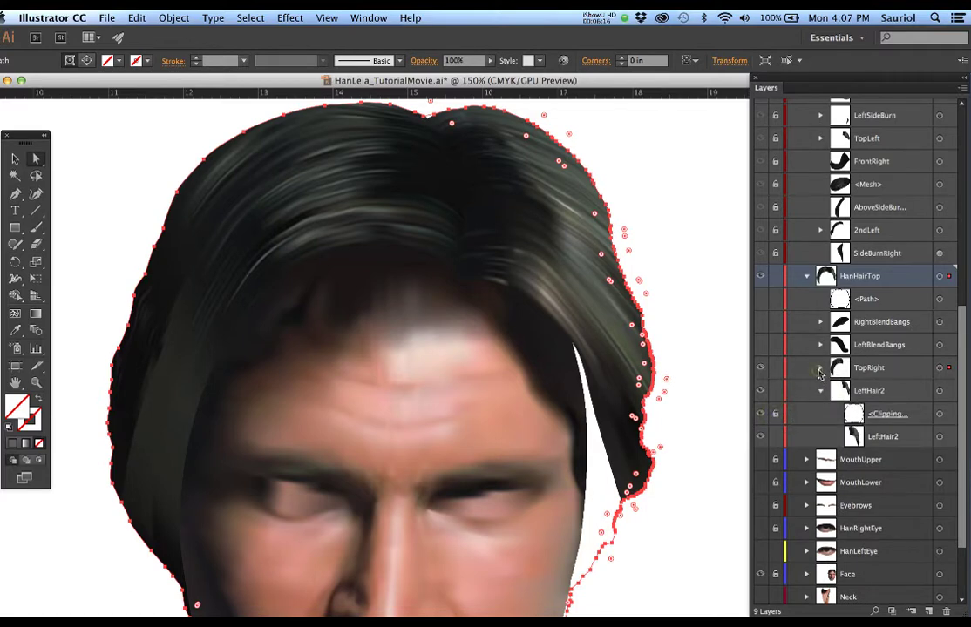
pyautogui.click(819, 370)
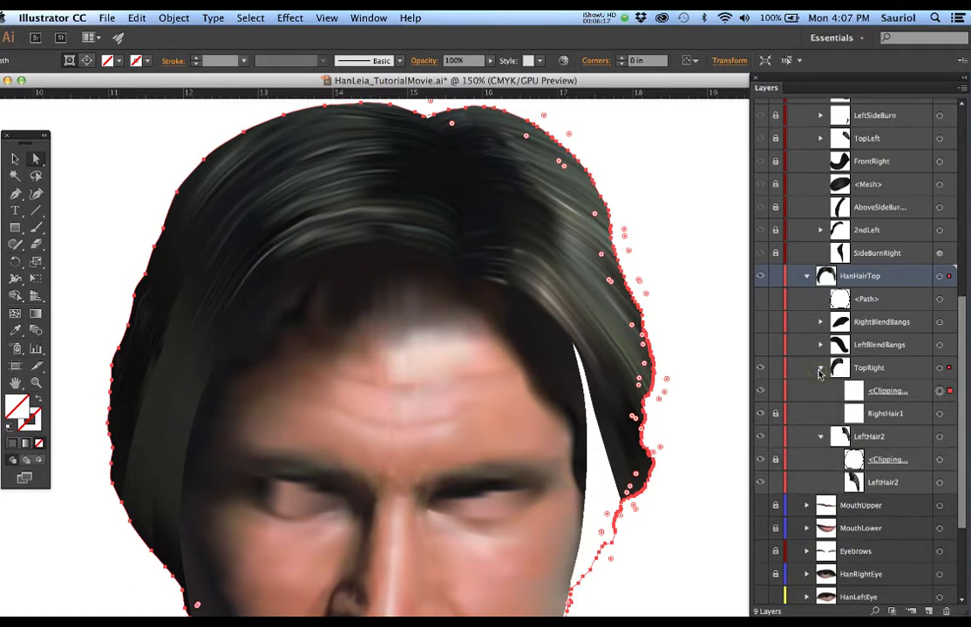
pyautogui.click(775, 391)
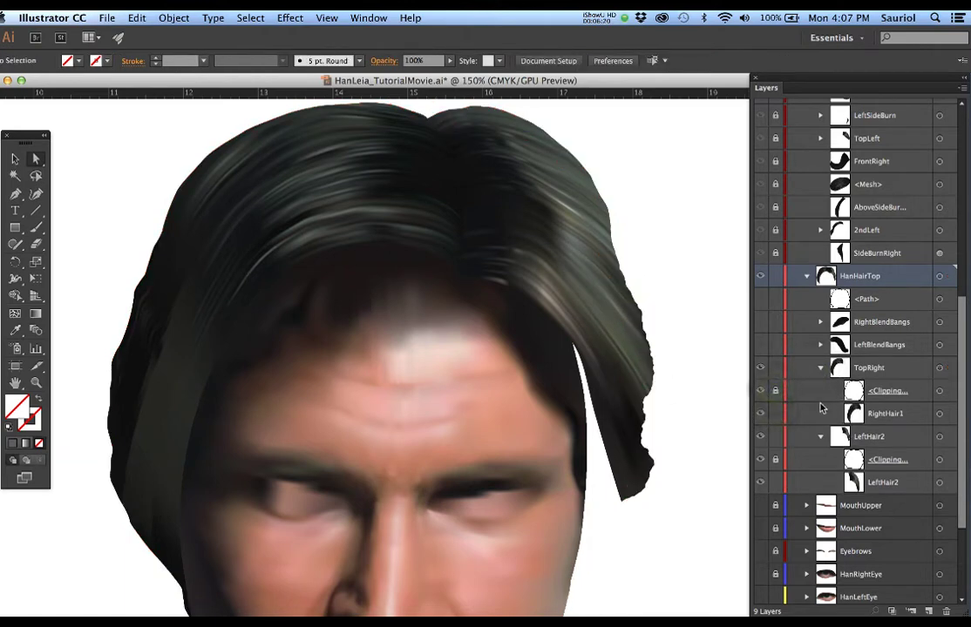
# Select the LeftHair2 and RightHair1 meshes in turn to examine the mesh lines on each side of the hair
pyautogui.click(938, 485)
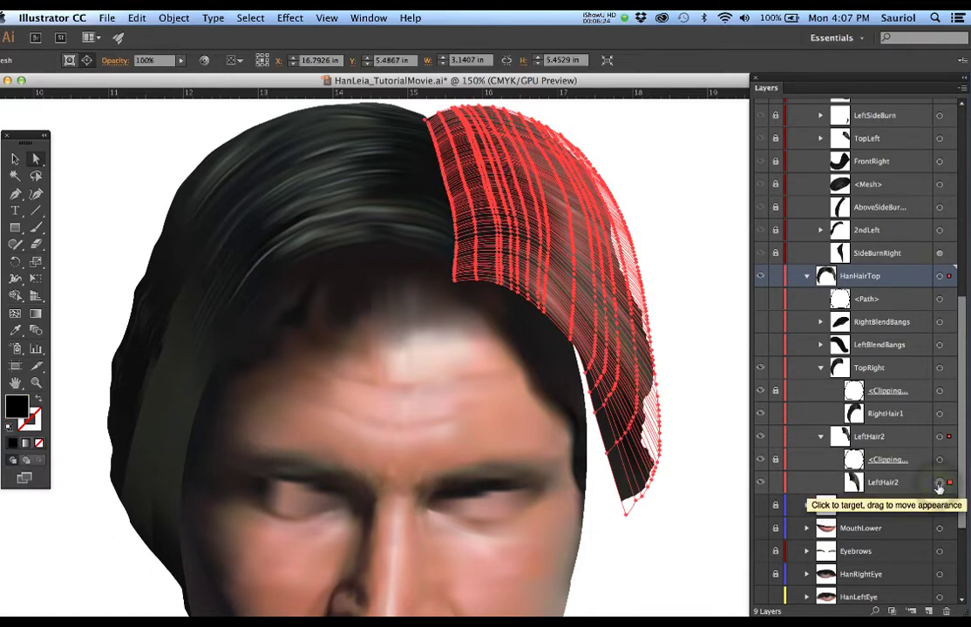
pyautogui.click(939, 414)
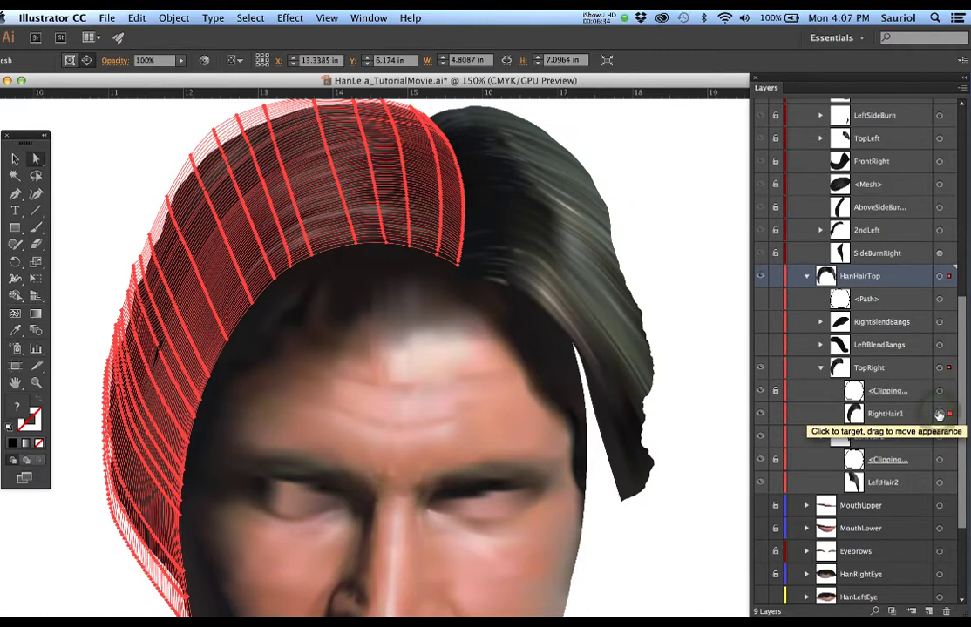
pyautogui.click(939, 483)
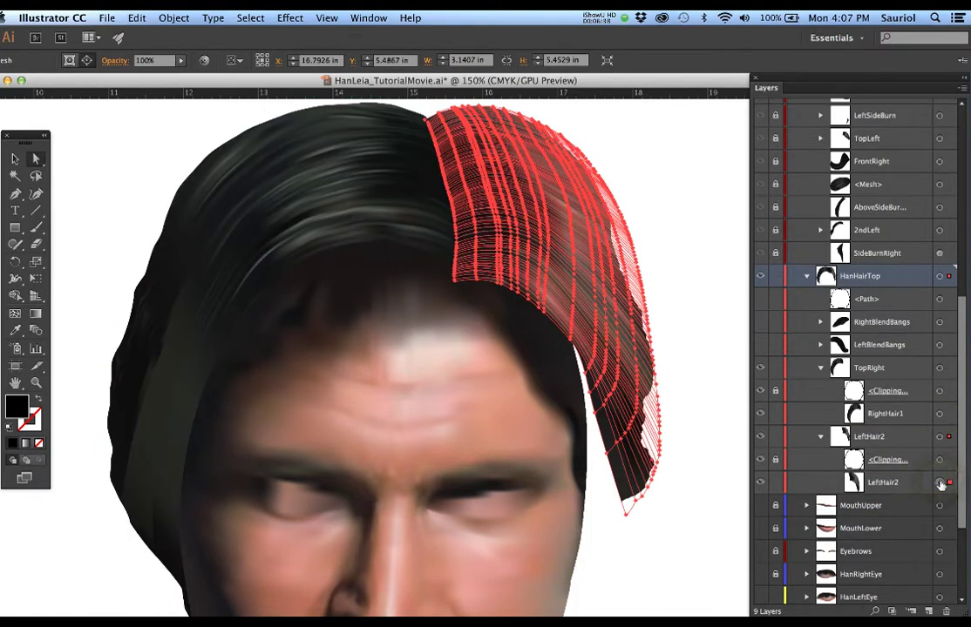
# Collapse the LeftHair2 and TopRight groups and lock both of them
pyautogui.click(820, 440)
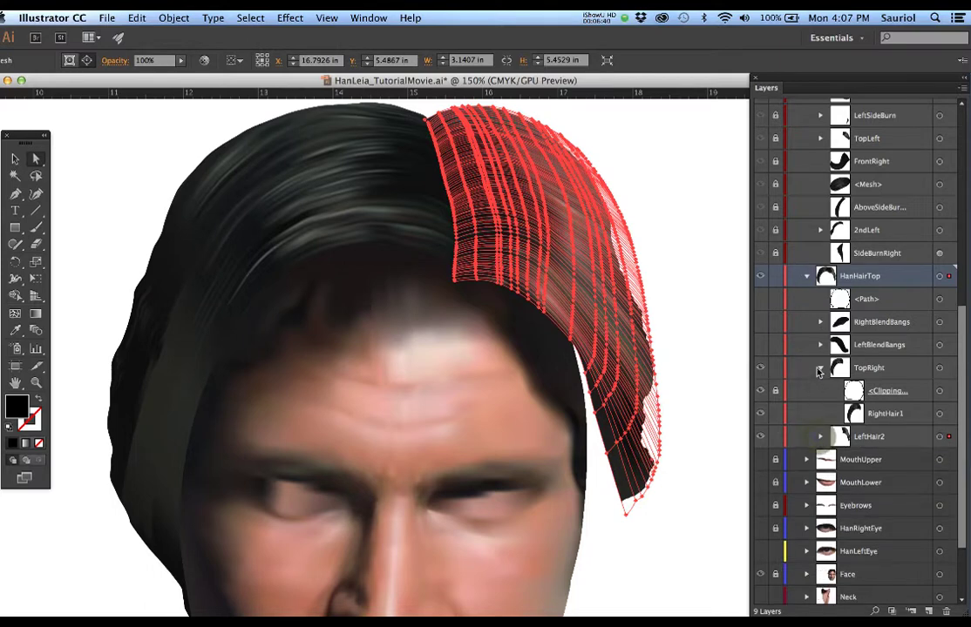
pyautogui.click(820, 367)
pyautogui.moveTo(775, 370); pyautogui.dragTo(775, 390)
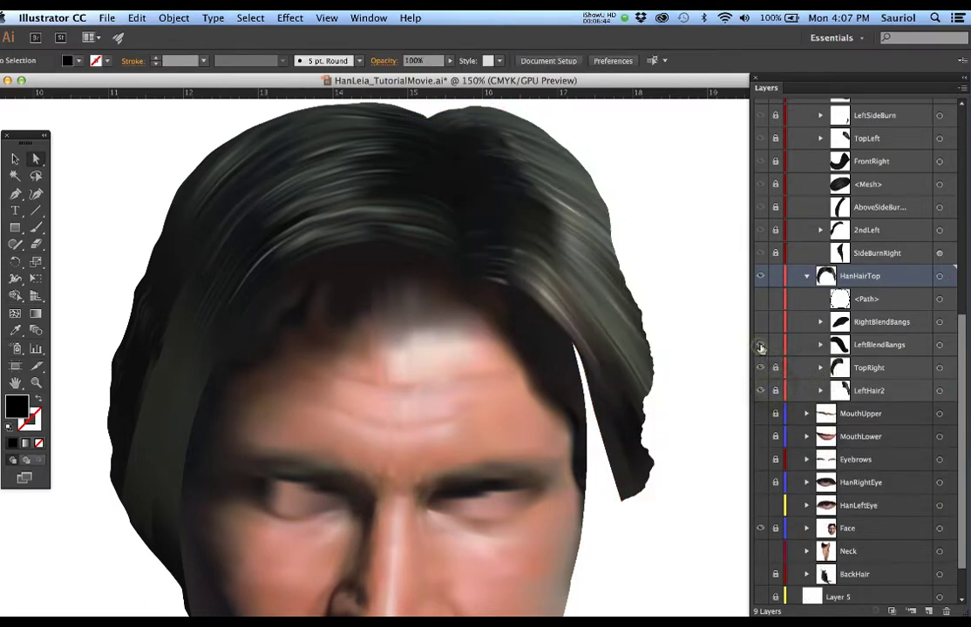
# Show the LeftBlendBangs and RightBlendBangs groups, locking the LeftBlendBangs clipping path and selecting its mesh to view the grid
pyautogui.click(759, 347)
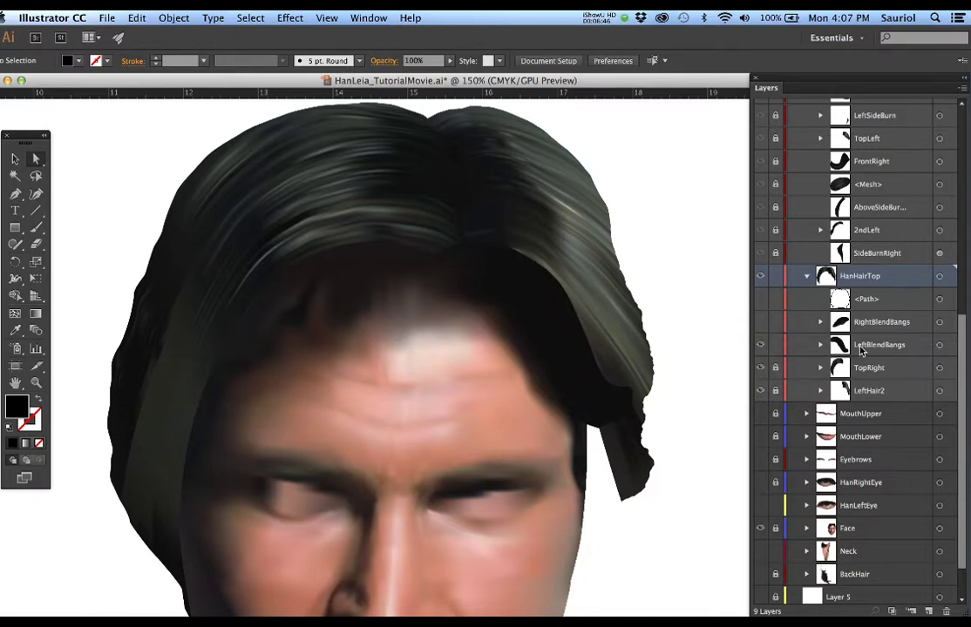
pyautogui.click(820, 346)
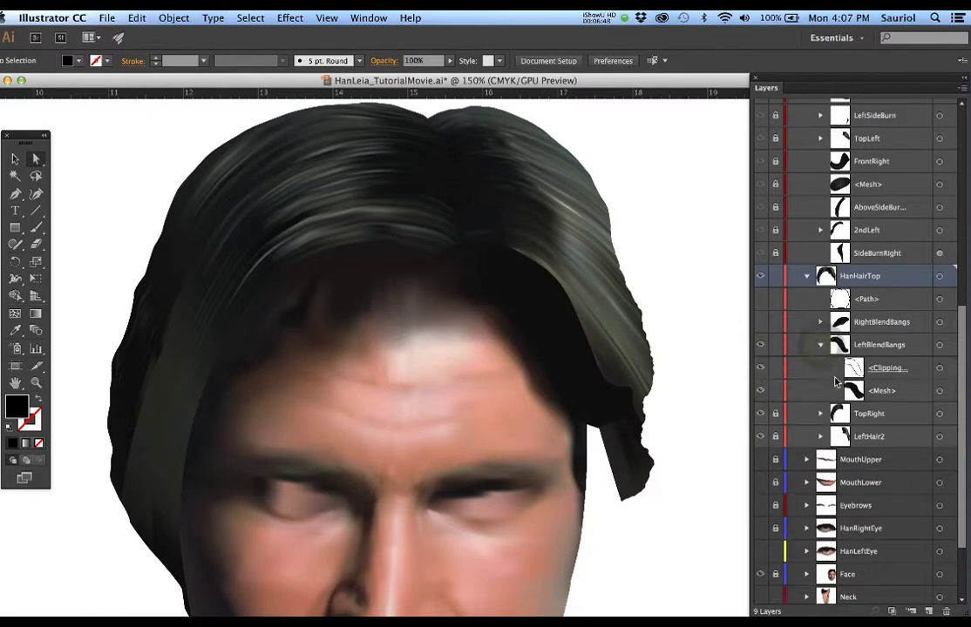
pyautogui.click(938, 390)
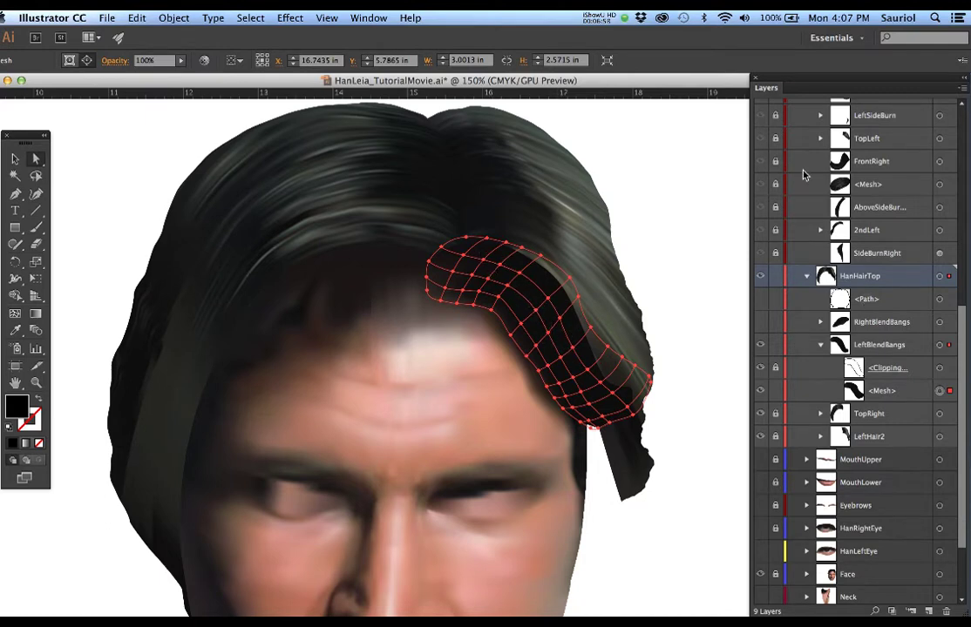
pyautogui.click(760, 323)
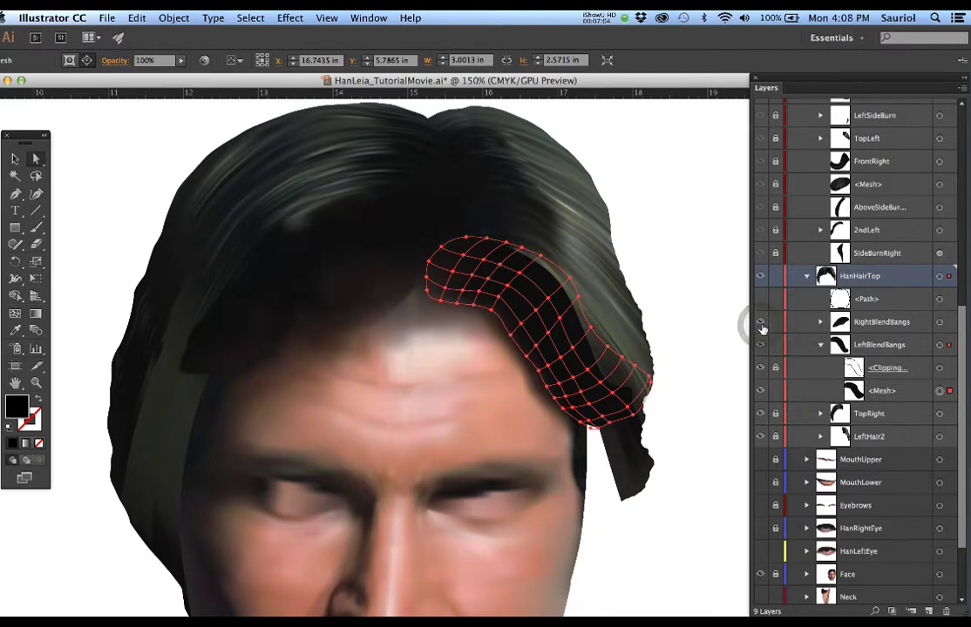
pyautogui.click(678, 330)
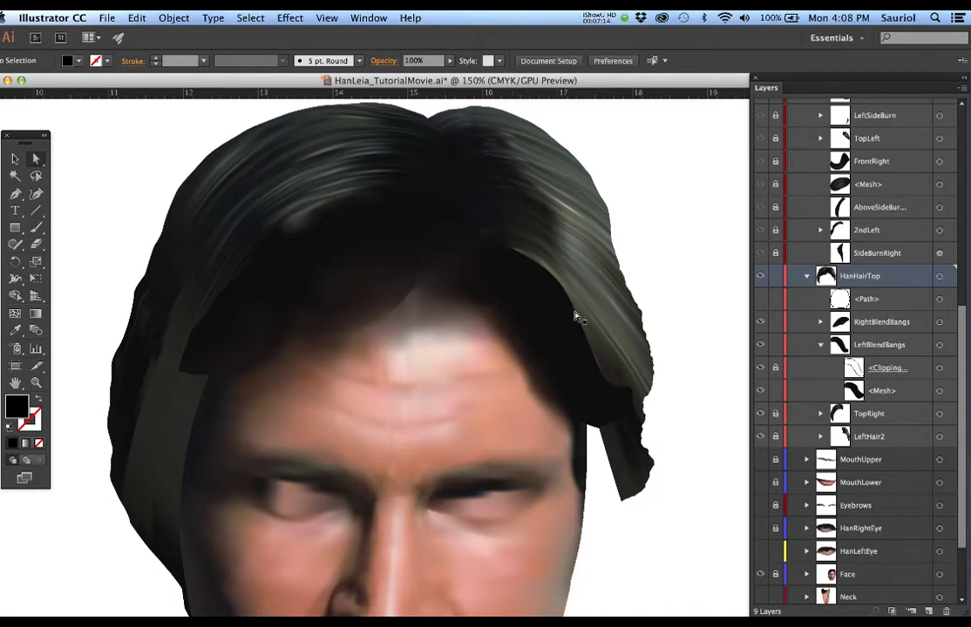
# Show the Clicky2Han reference photo to compare it with the blended bangs, and hide it again
pyautogui.scroll(5, 756, 206)
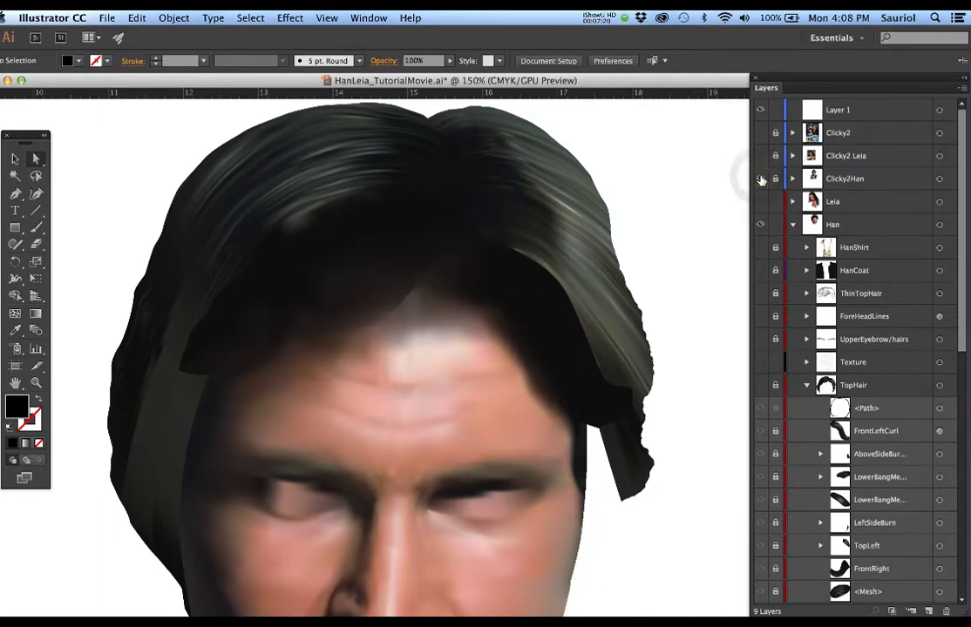
pyautogui.click(760, 179)
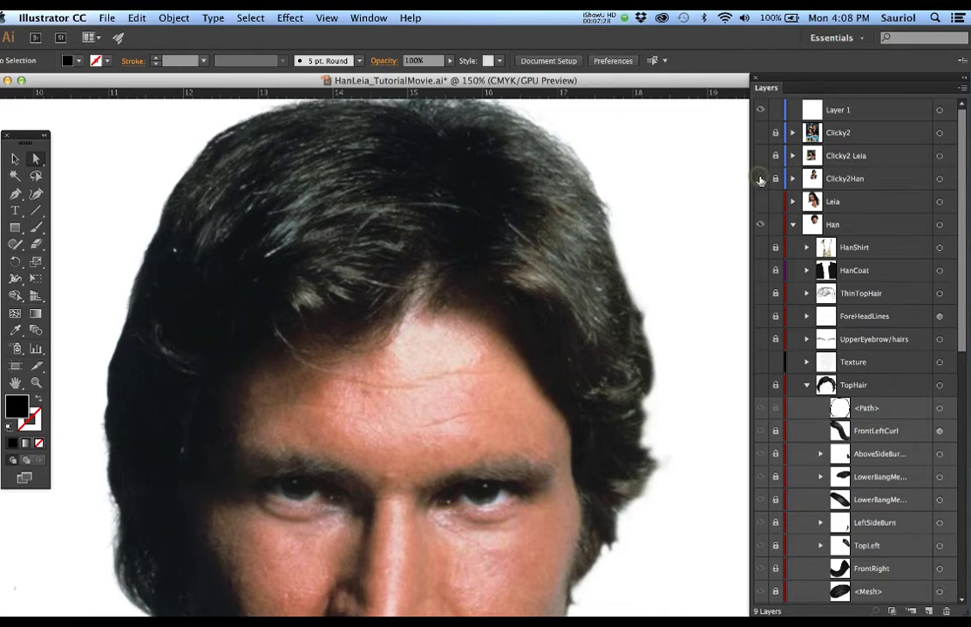
pyautogui.press('super+shift+w')
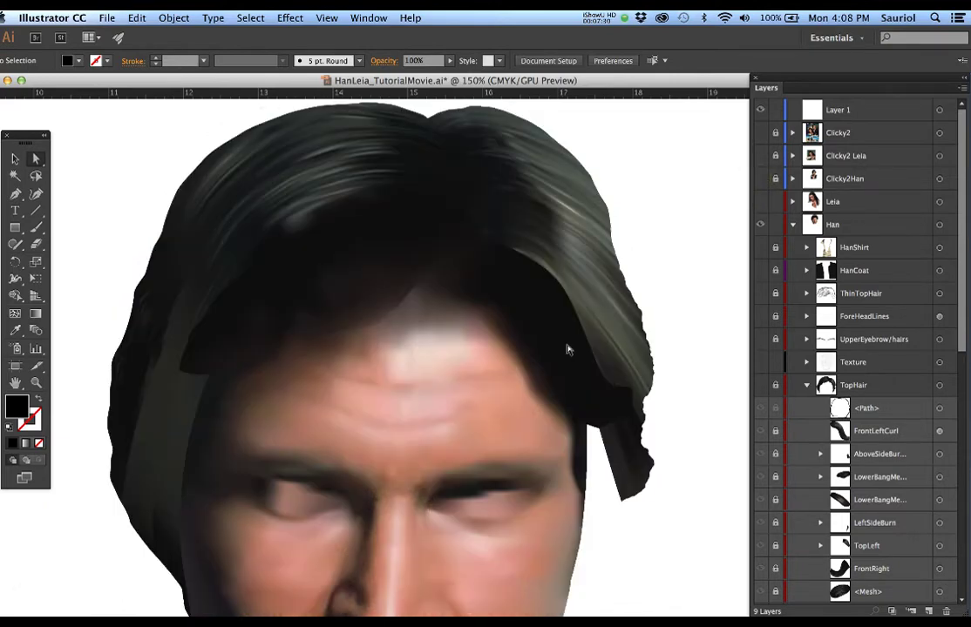
# Show and unlock the TopHair sublayer, and hide its hair pieces from FrontLeftCurl down to SideBurnRight
pyautogui.scroll(-8, 784, 374)
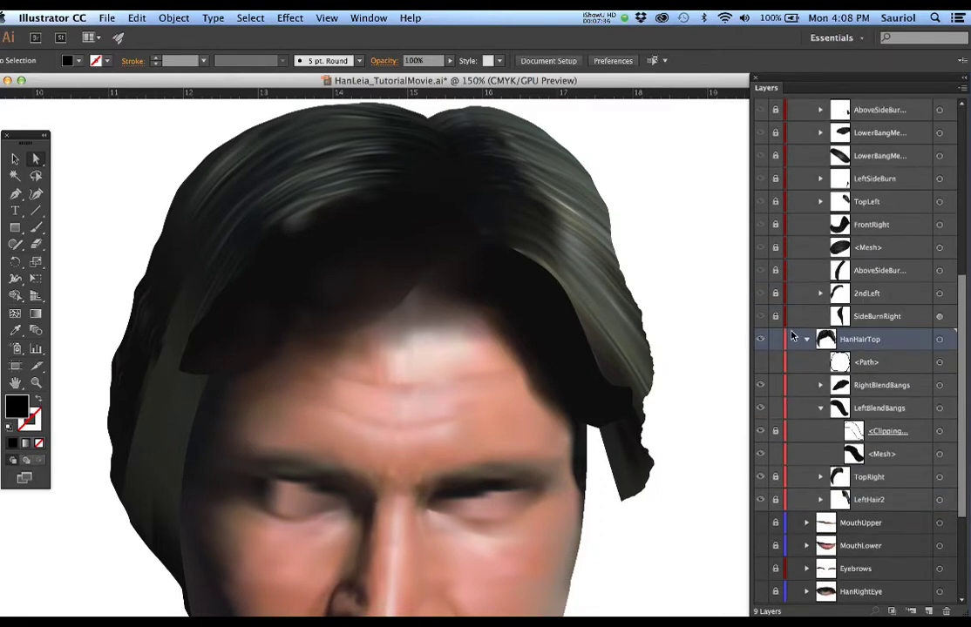
pyautogui.scroll(5, 789, 331)
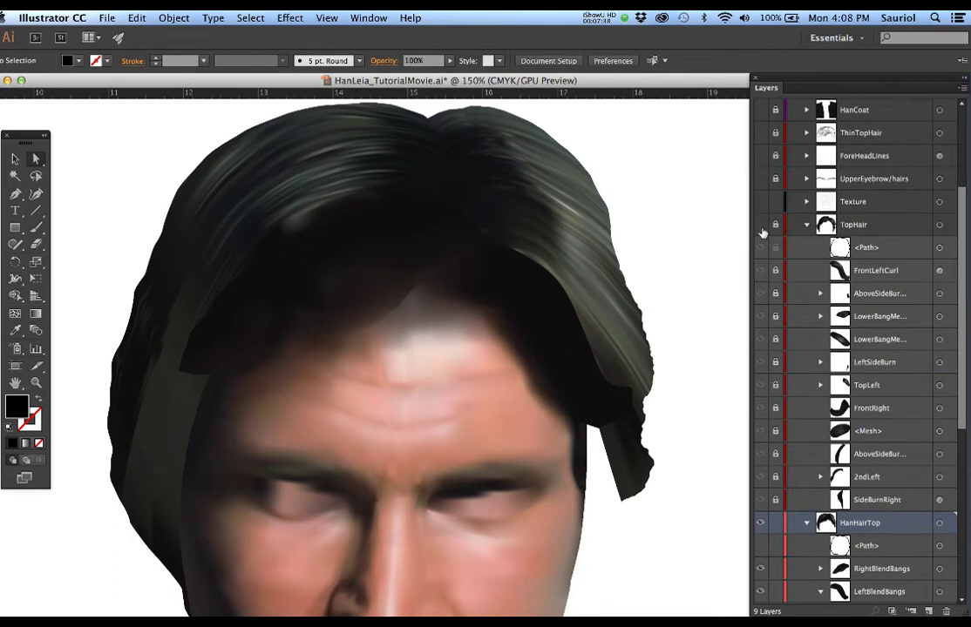
pyautogui.click(760, 225)
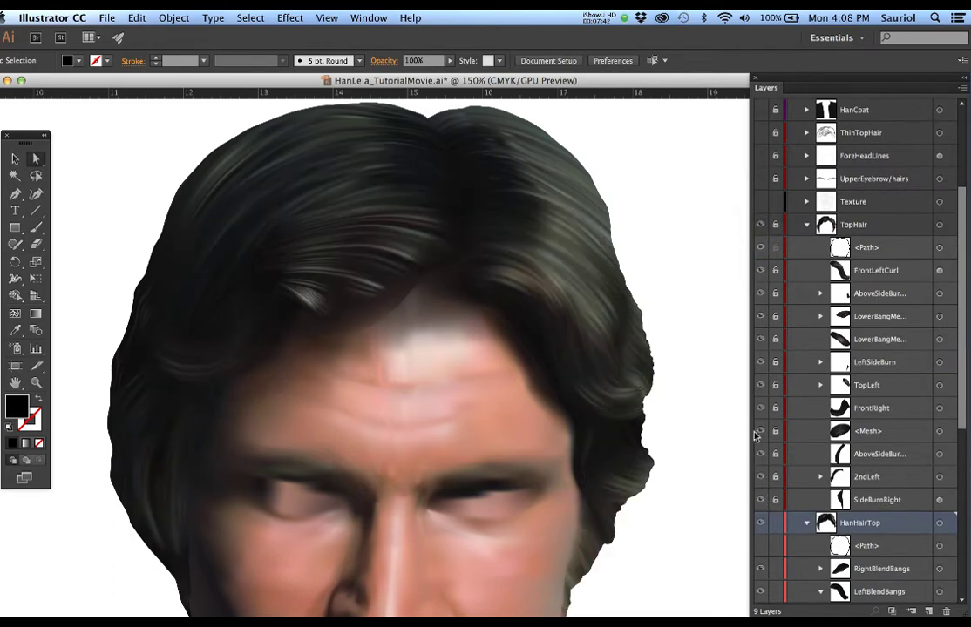
pyautogui.click(775, 225)
pyautogui.moveTo(762, 293); pyautogui.dragTo(769, 496)
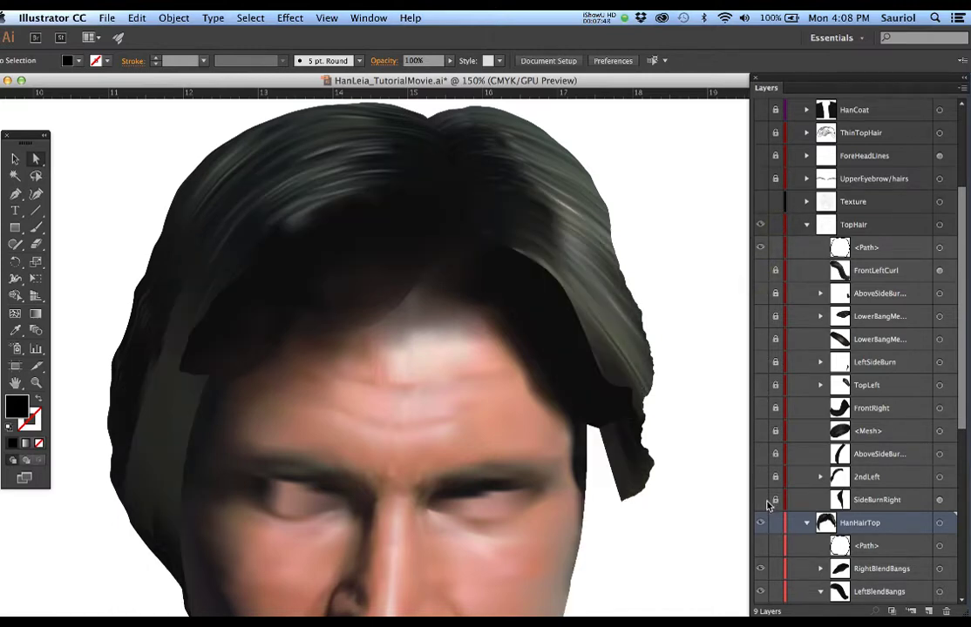
# Show the SideBurnRight and 2ndLeft pieces in TopHair and unlock all the hair pieces of that sublayer
pyautogui.click(761, 502)
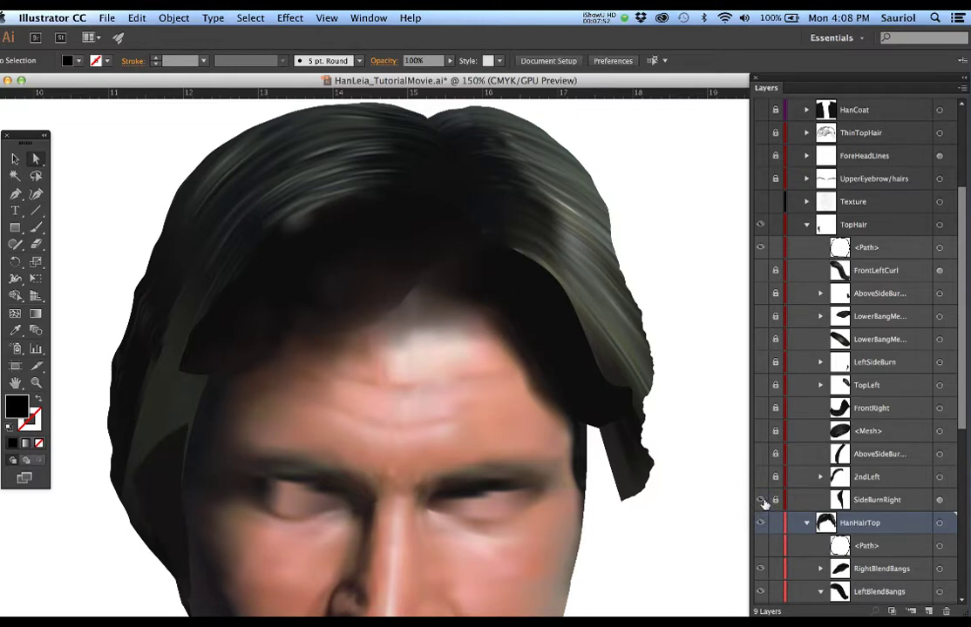
pyautogui.click(761, 477)
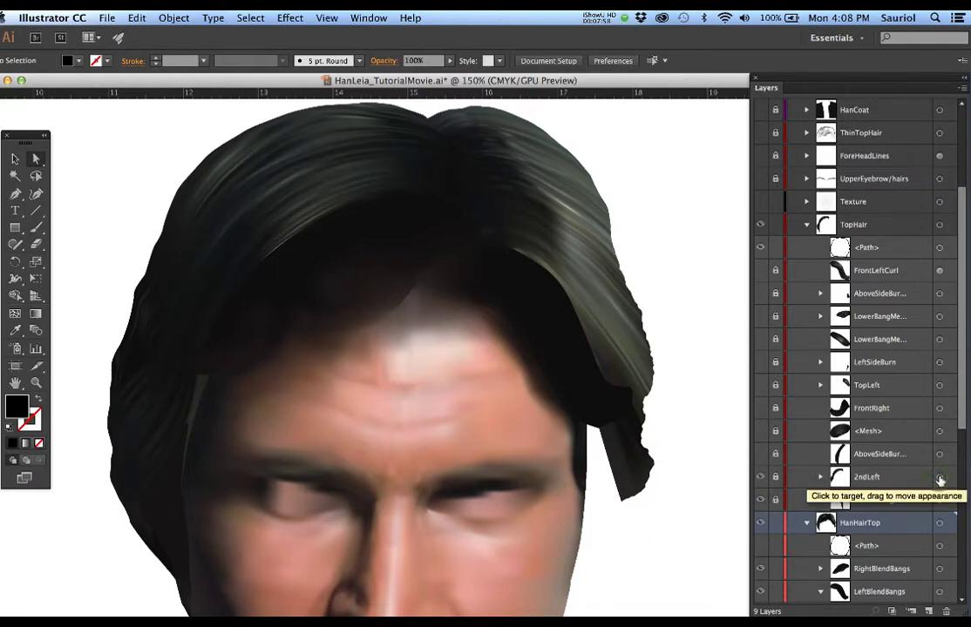
pyautogui.moveTo(775, 502); pyautogui.dragTo(776, 270)
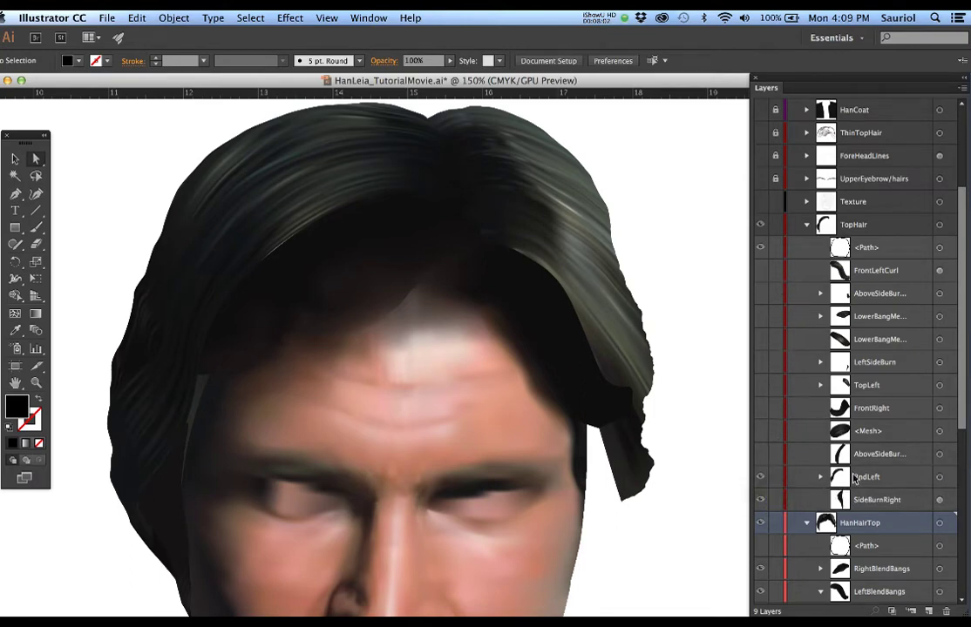
# Select the 2ndLeft group and the mesh inside it to examine its clipping outline and mesh lines
pyautogui.click(938, 477)
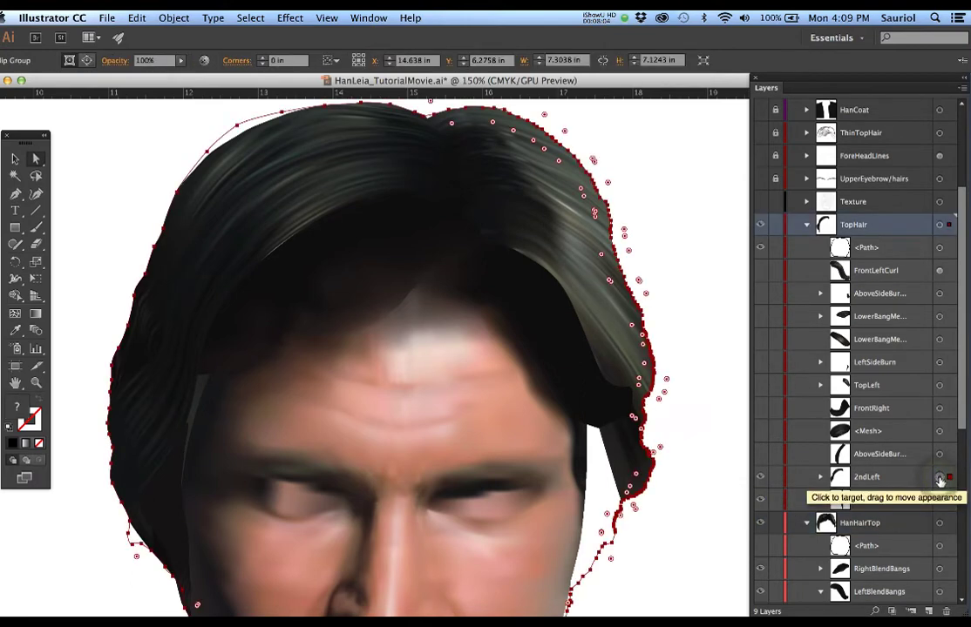
pyautogui.click(820, 477)
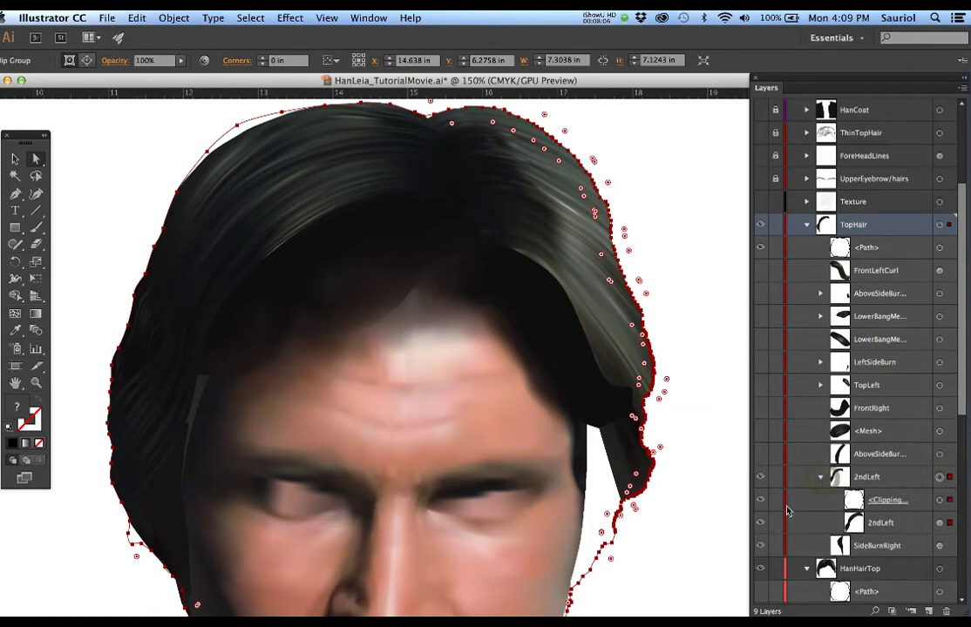
pyautogui.click(820, 477)
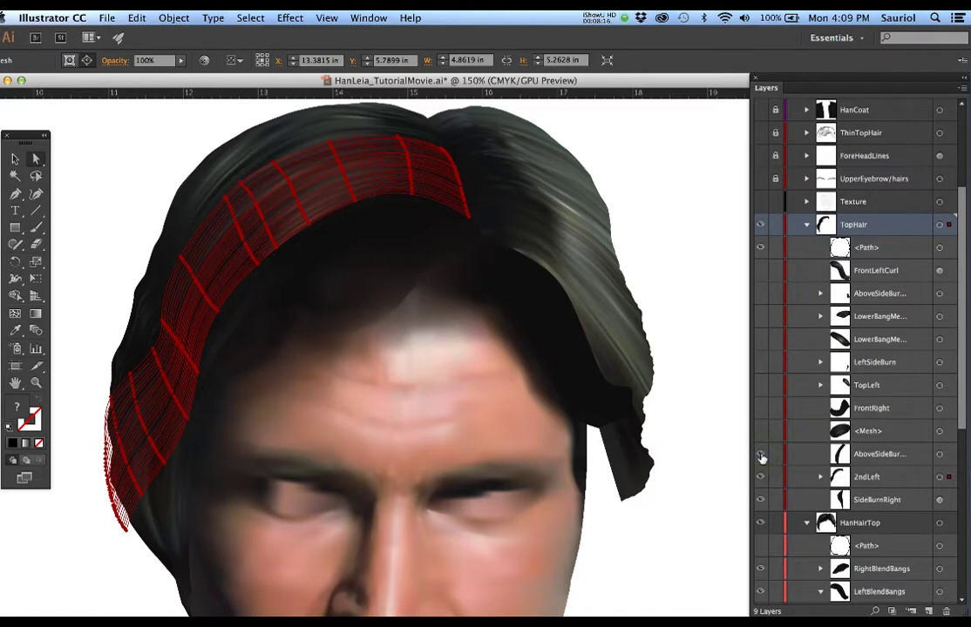
# Show the mesh above the right sideburn and the unnamed mesh in TopHair, selecting each to view its grid
pyautogui.click(939, 454)
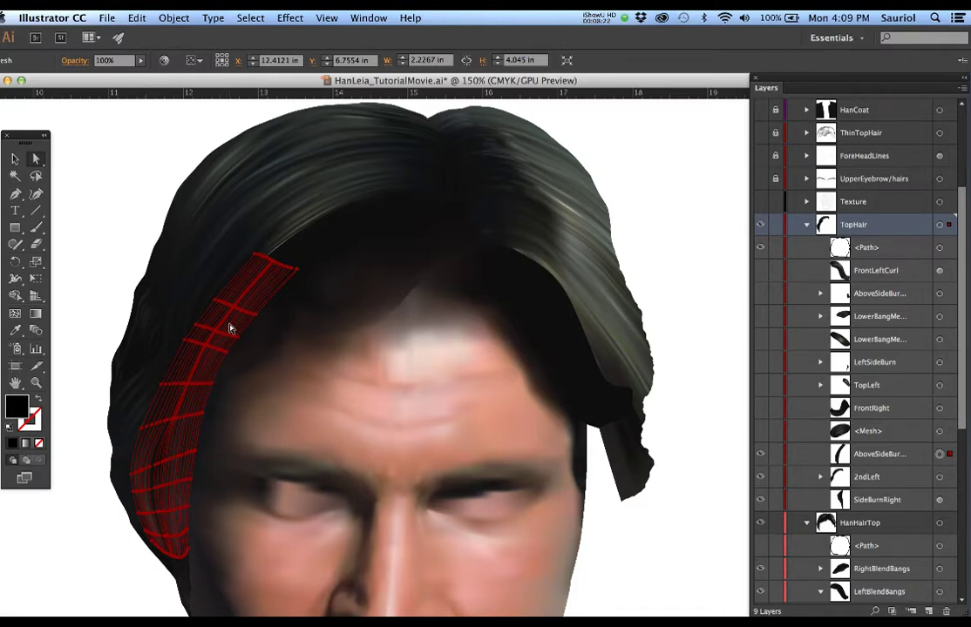
pyautogui.click(760, 433)
pyautogui.click(378, 243)
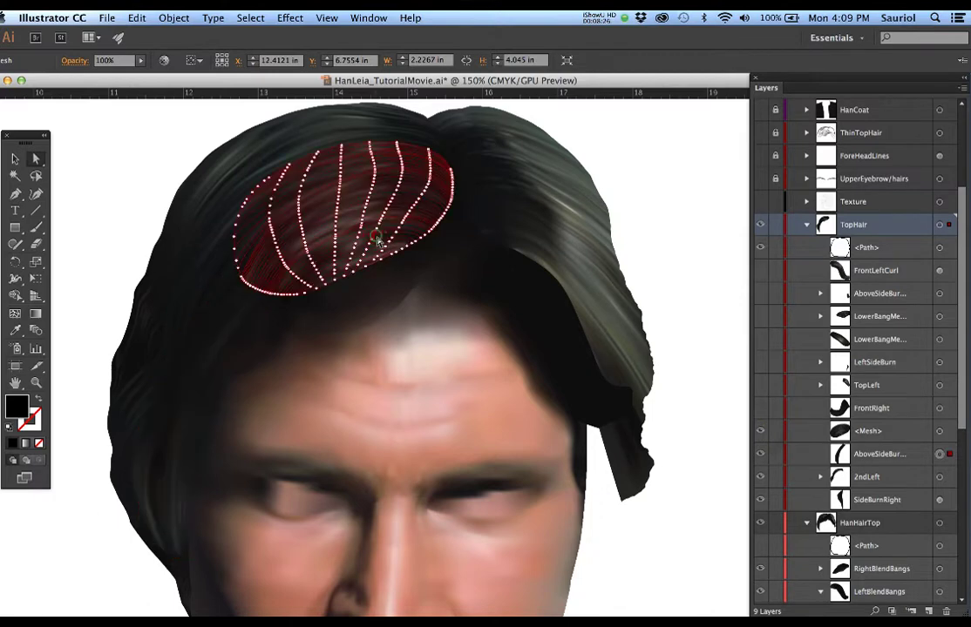
pyautogui.click(378, 242)
pyautogui.click(678, 285)
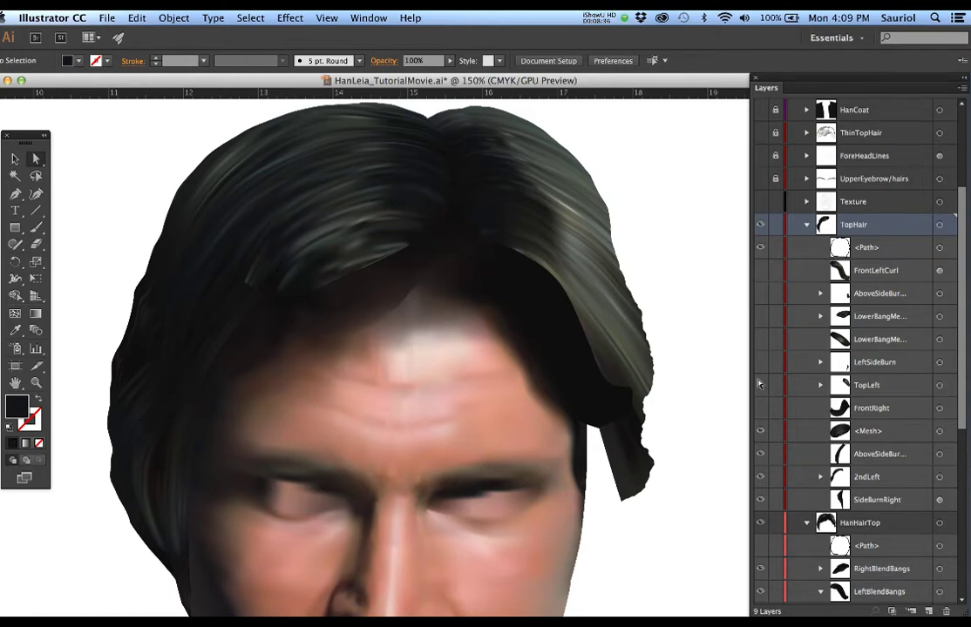
# Check the top hair meshes against the Clicky2Han reference photo by showing and hiding it
pyautogui.scroll(6, 806, 340)
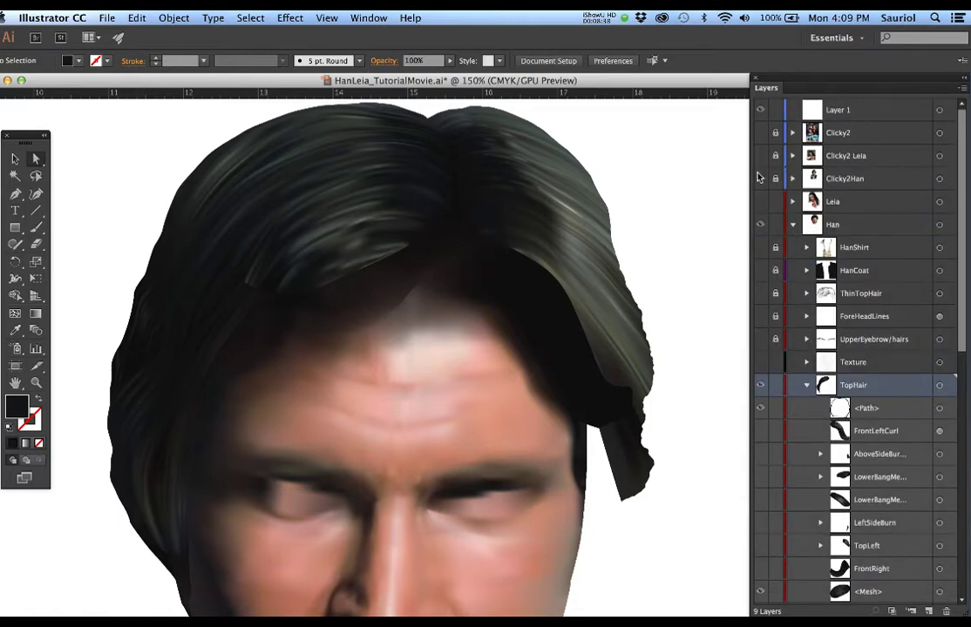
pyautogui.click(761, 179)
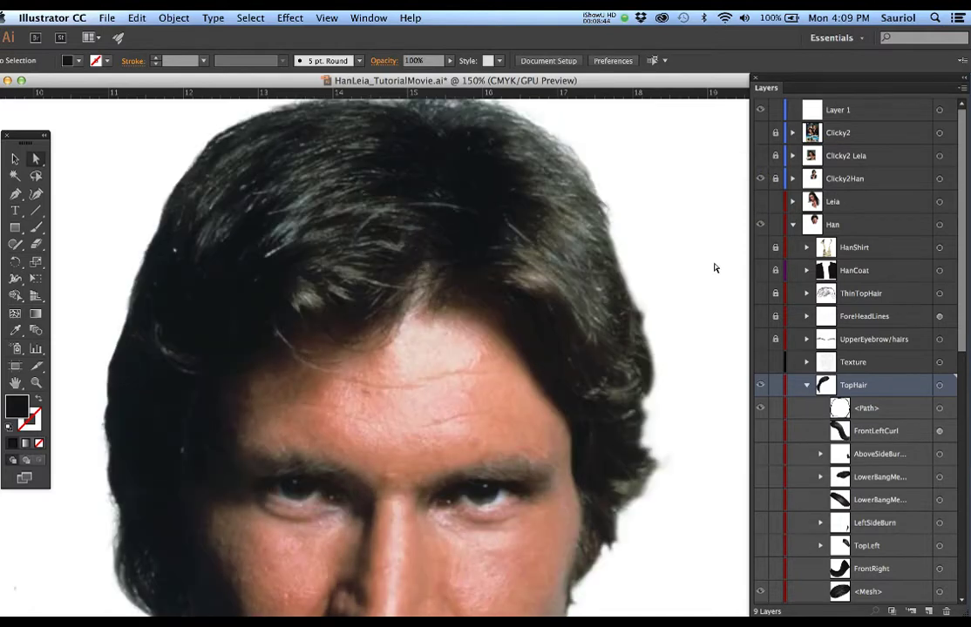
pyautogui.click(760, 179)
# Show the FrontRight mesh in TopHair and select it to view its mesh lines
pyautogui.scroll(-3, 821, 478)
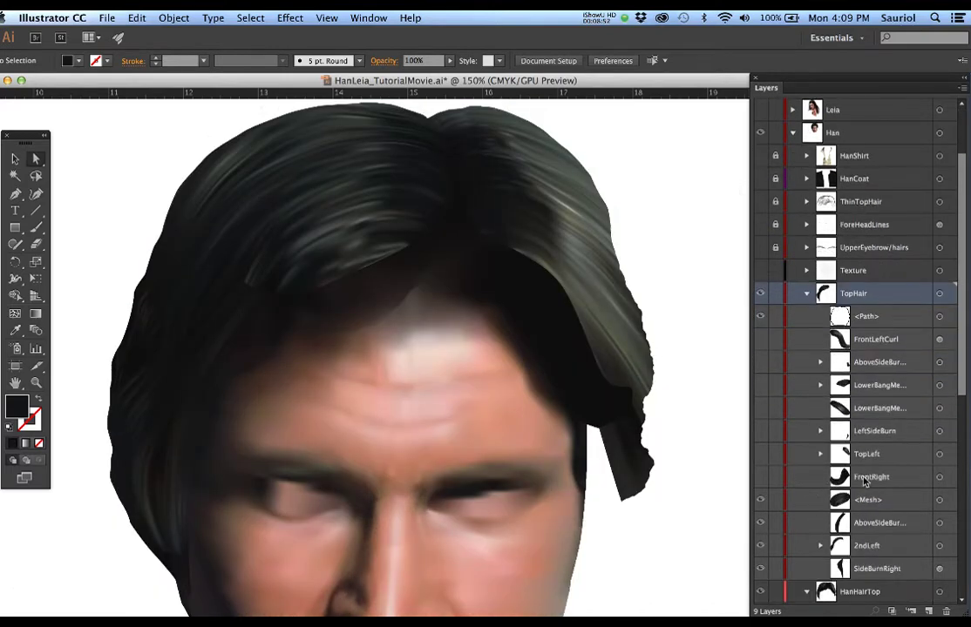
pyautogui.click(760, 477)
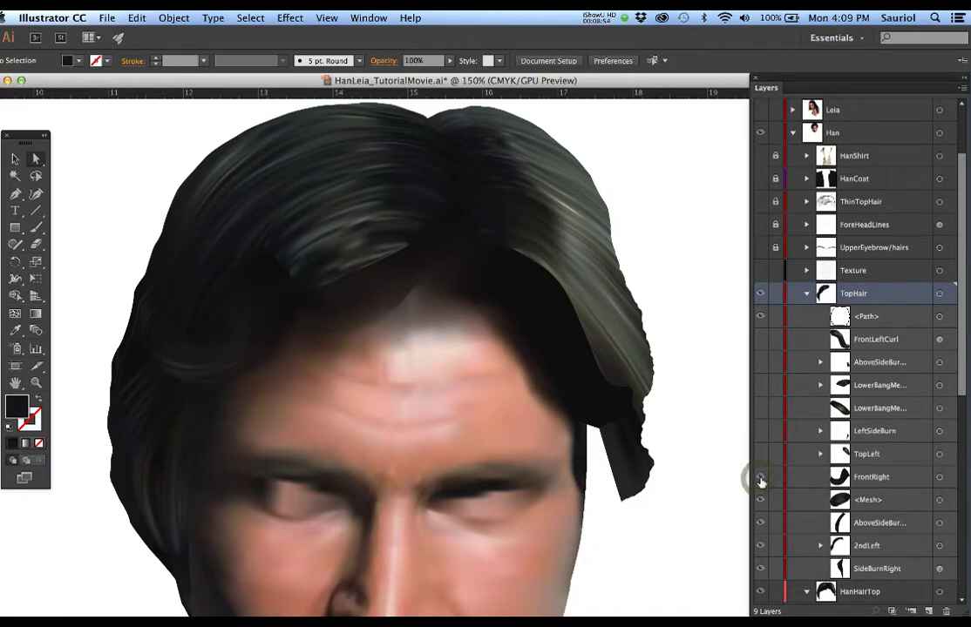
pyautogui.click(939, 478)
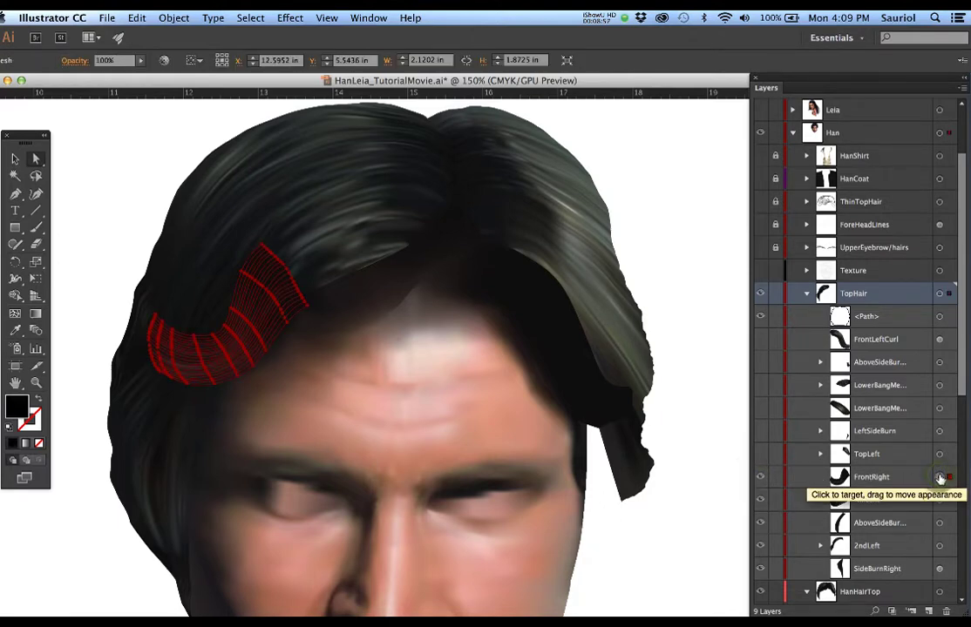
# Show the TopLeft group in TopHair and lock its clipping path so only the mesh lines are selected for viewing
pyautogui.click(760, 454)
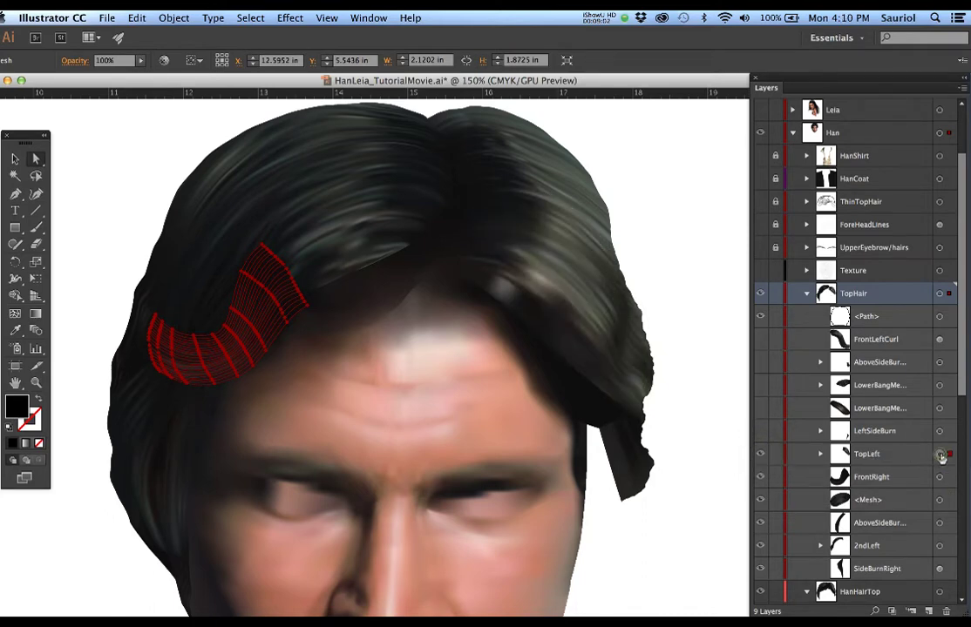
pyautogui.click(939, 453)
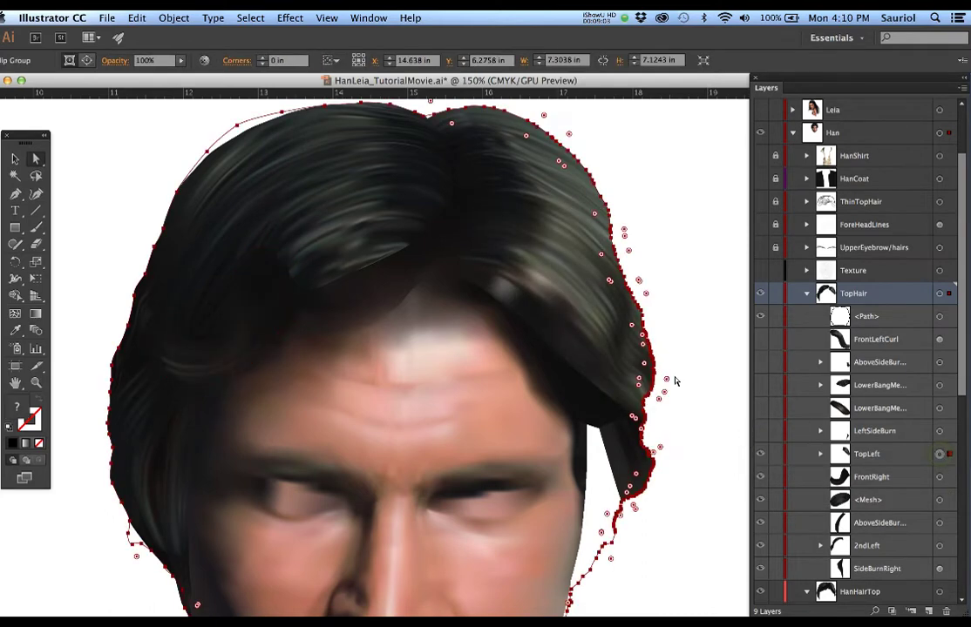
pyautogui.click(820, 455)
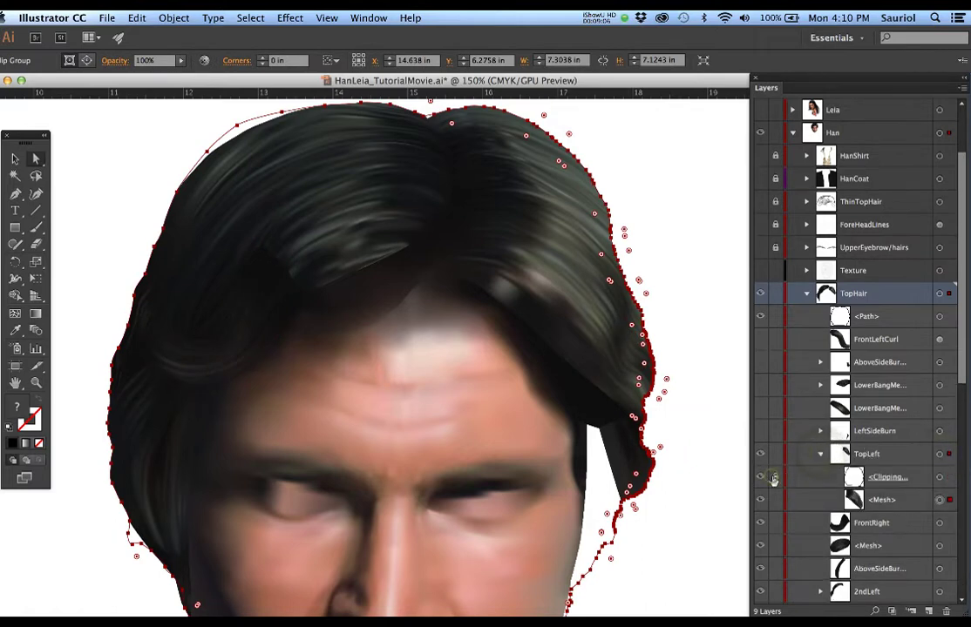
pyautogui.click(773, 477)
pyautogui.click(820, 454)
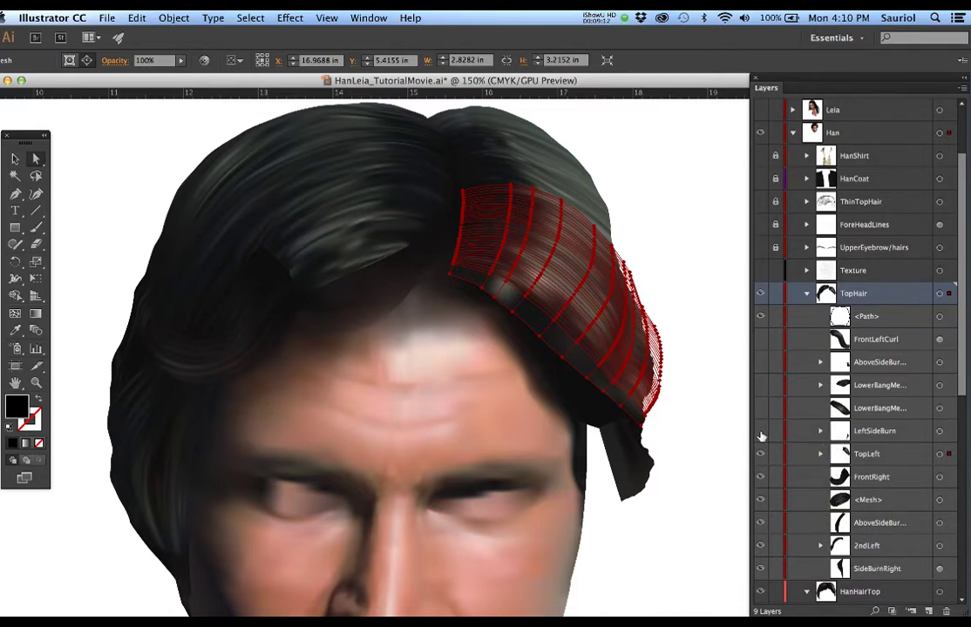
pyautogui.click(714, 416)
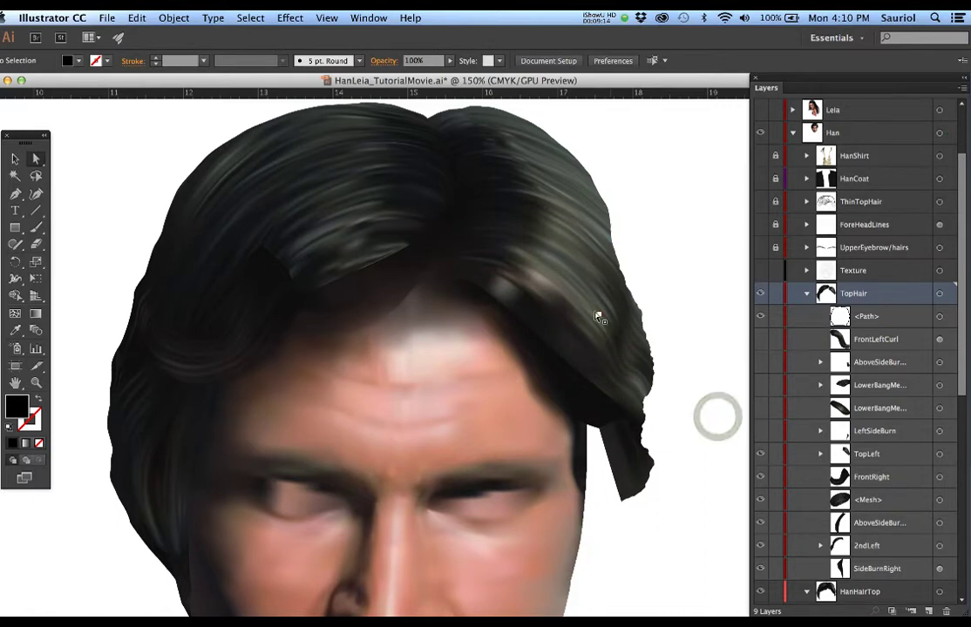
# Compare the hair with and without the TopLeft group by hiding and showing it
pyautogui.click(760, 455)
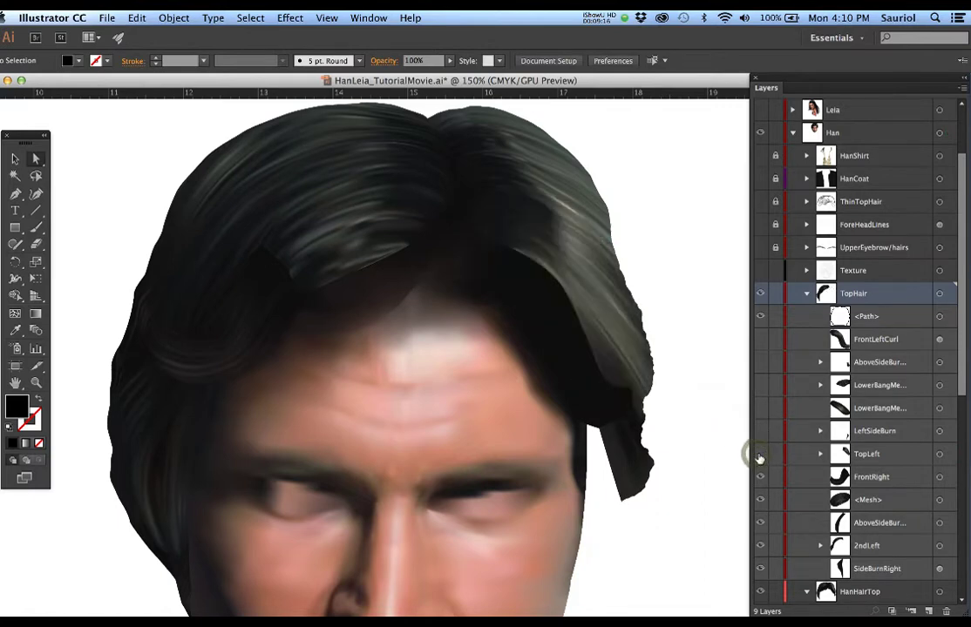
pyautogui.click(759, 455)
pyautogui.click(759, 455)
pyautogui.click(759, 454)
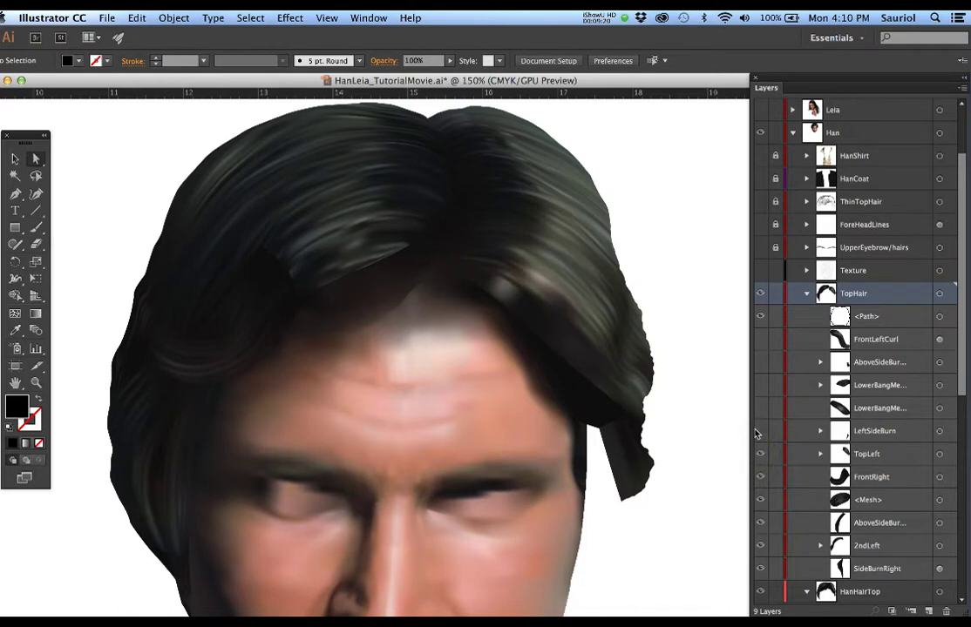
# Show LeftSideBurn, the two lower bang items and the group above the left sideburn in TopHair
pyautogui.click(759, 431)
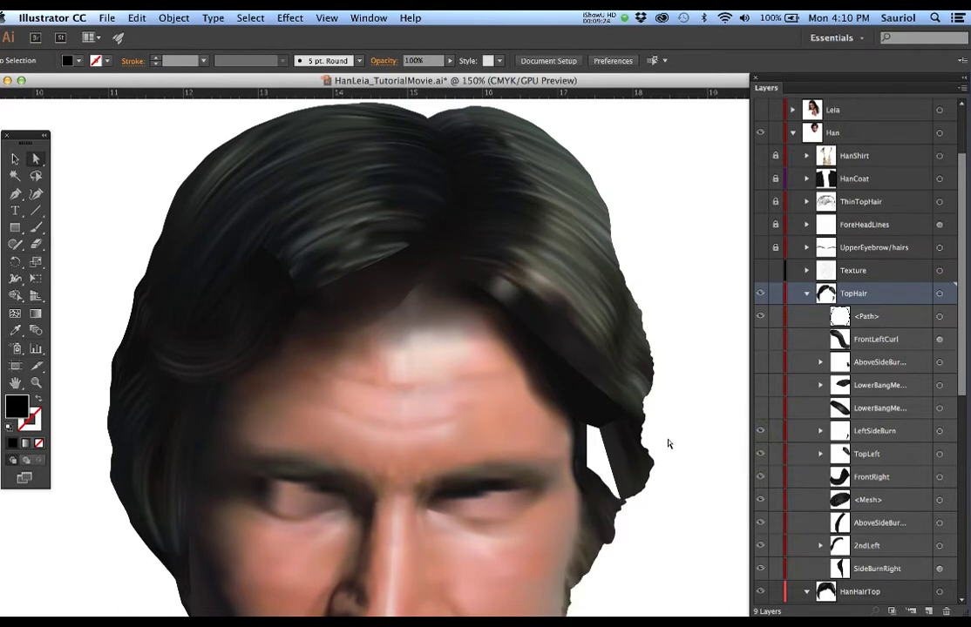
pyautogui.click(760, 408)
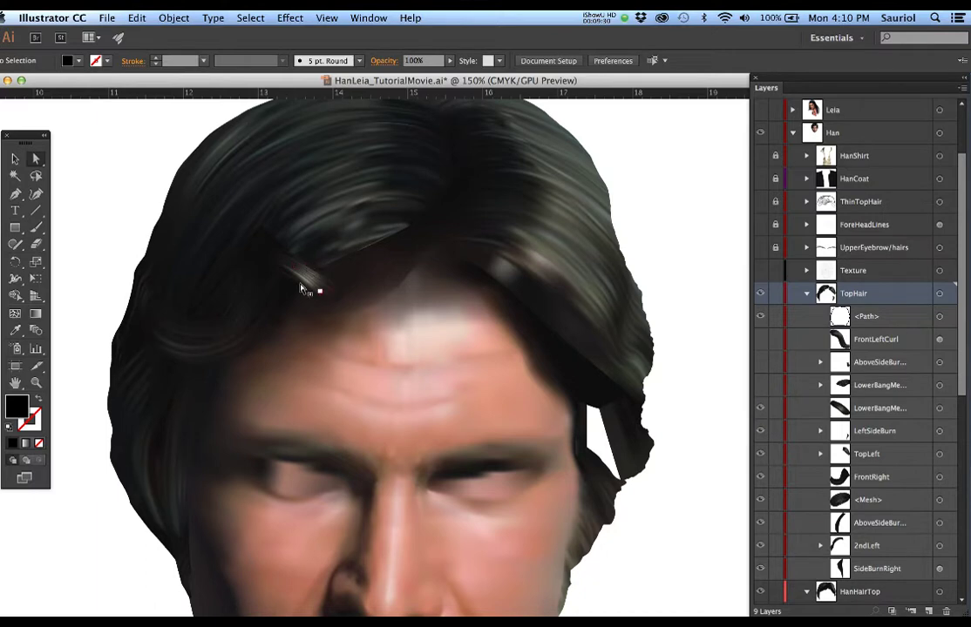
pyautogui.click(760, 386)
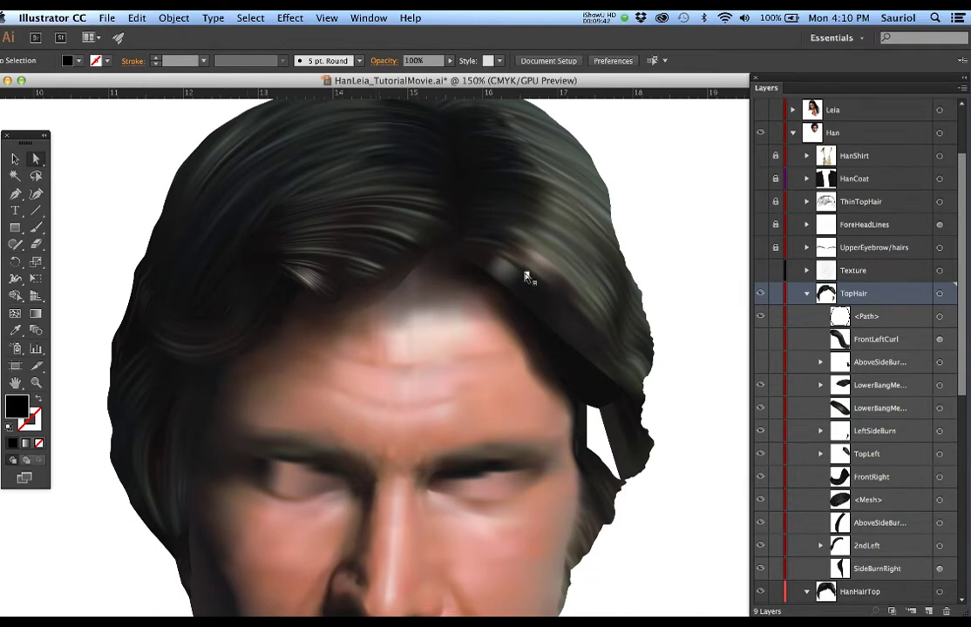
pyautogui.click(760, 364)
pyautogui.click(760, 364)
pyautogui.click(760, 364)
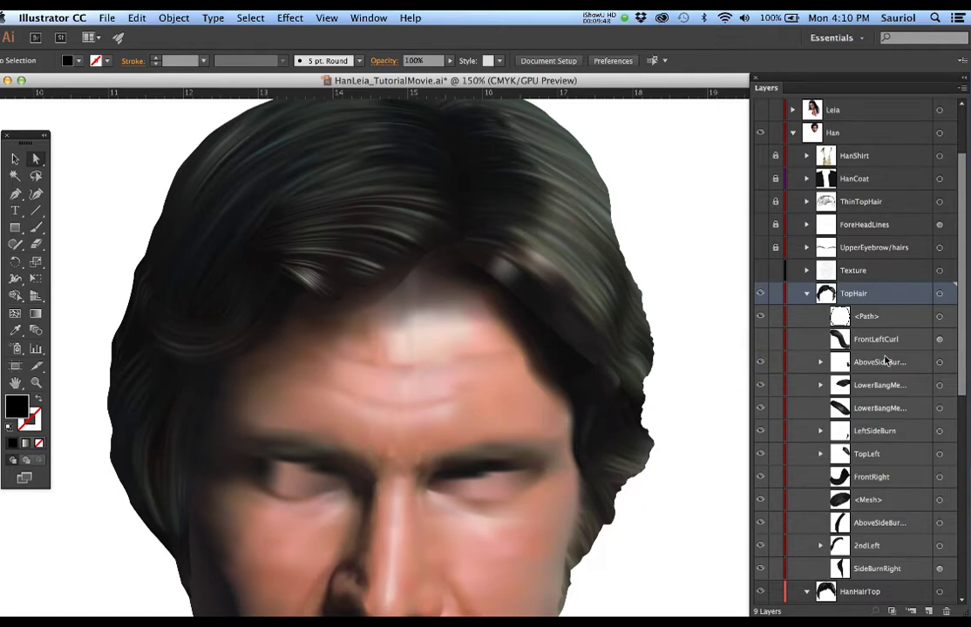
# Select the group above the left sideburn and lock its clipping path to view only its mesh lines
pyautogui.click(940, 363)
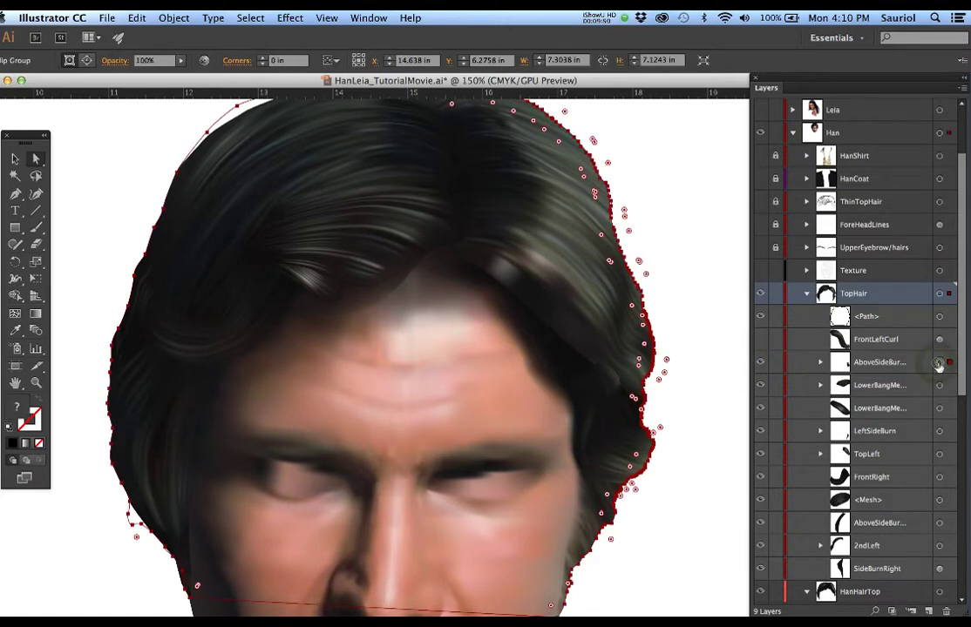
pyautogui.click(819, 363)
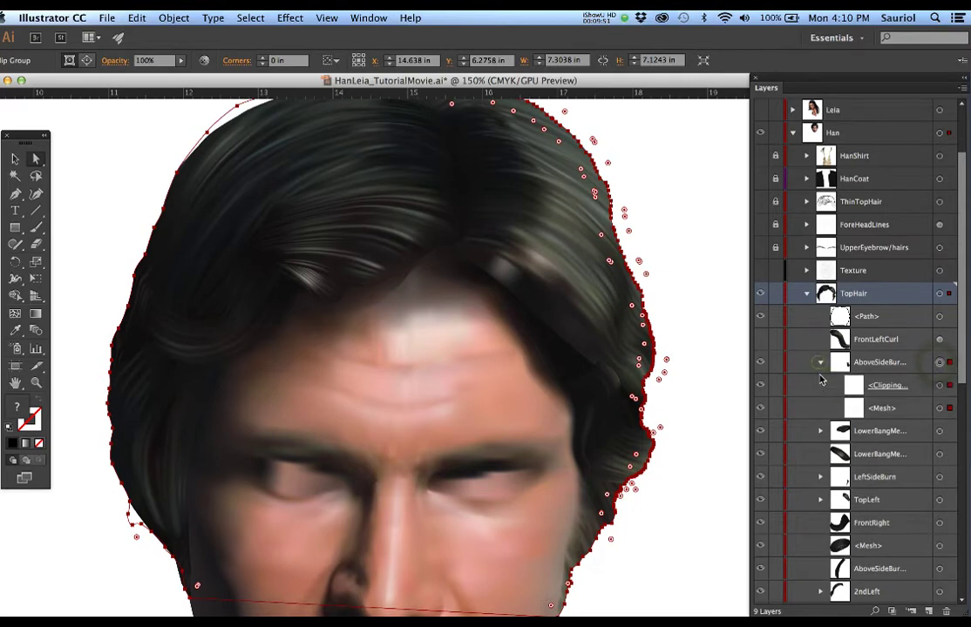
pyautogui.click(819, 430)
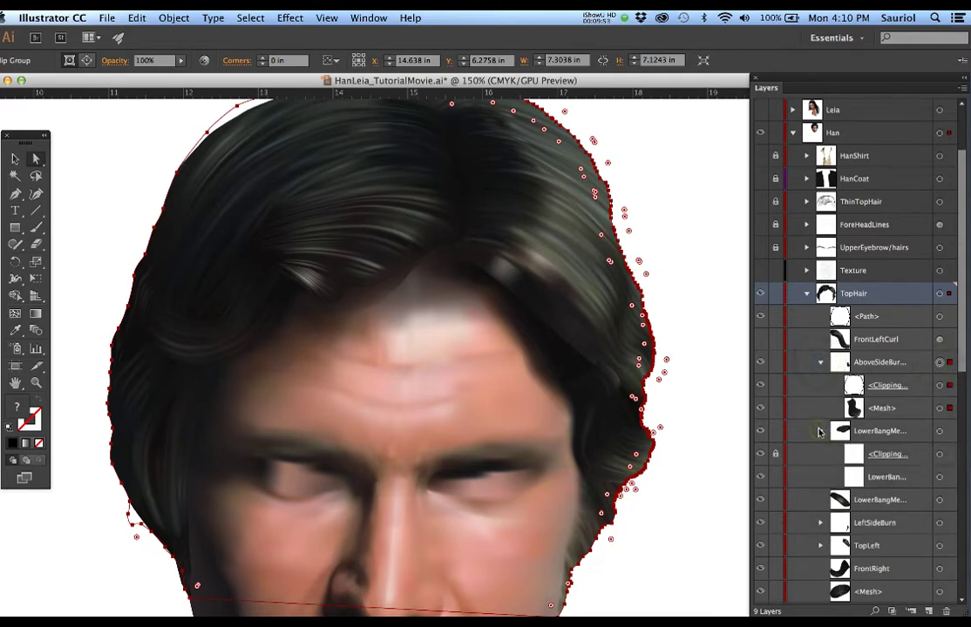
pyautogui.click(775, 386)
pyautogui.click(819, 362)
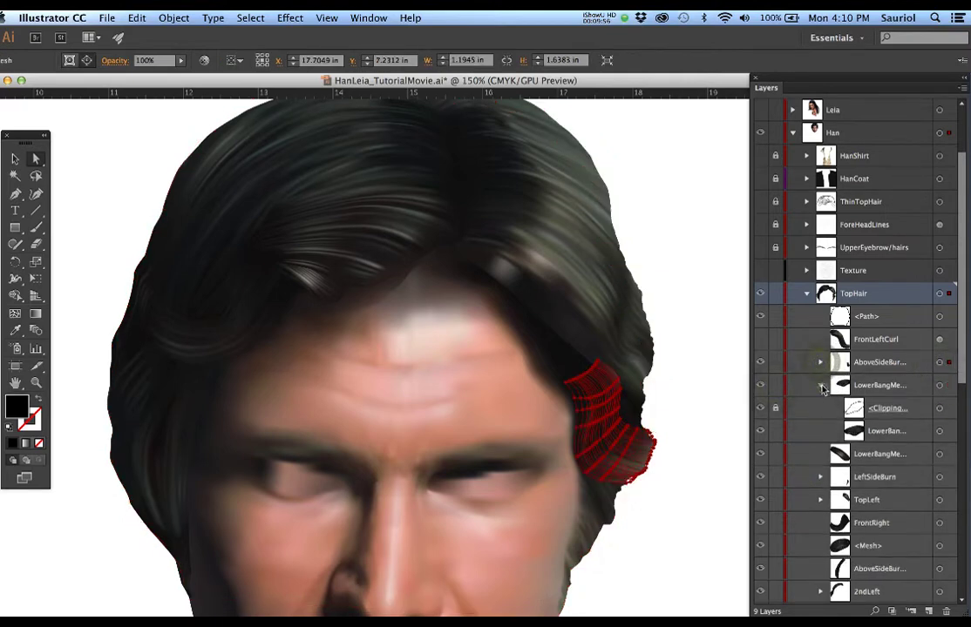
pyautogui.click(819, 384)
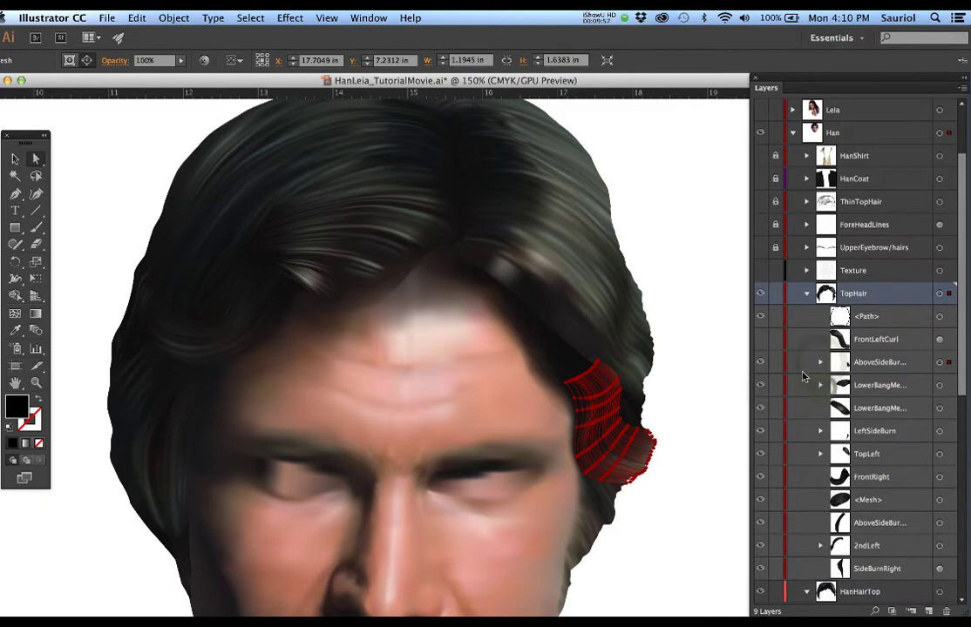
# Show the FrontLeftCurl mesh in TopHair and the ForeHeadLines and ThinTopHair sublayers
pyautogui.click(760, 340)
pyautogui.click(691, 322)
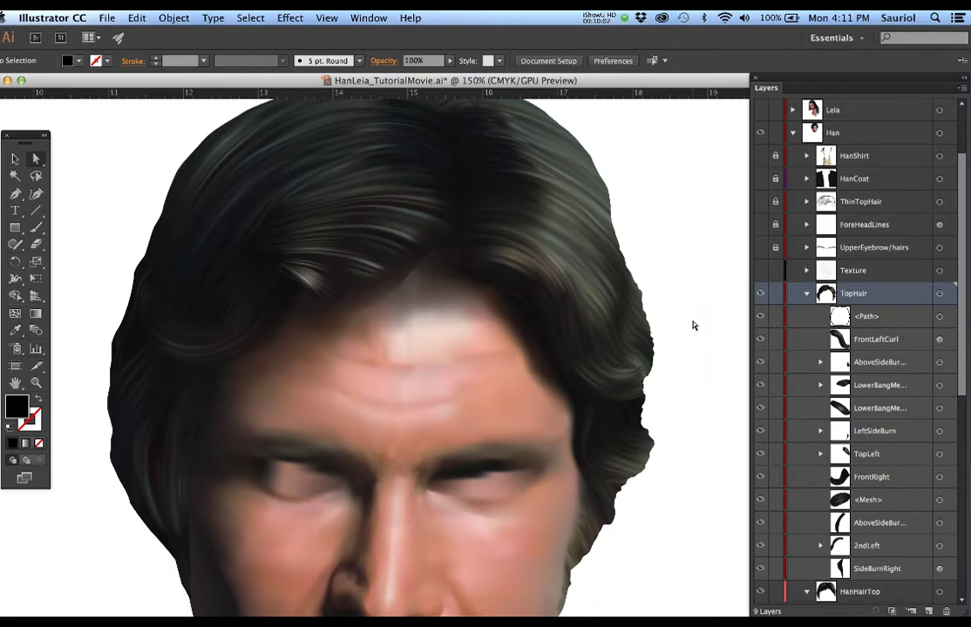
pyautogui.click(805, 296)
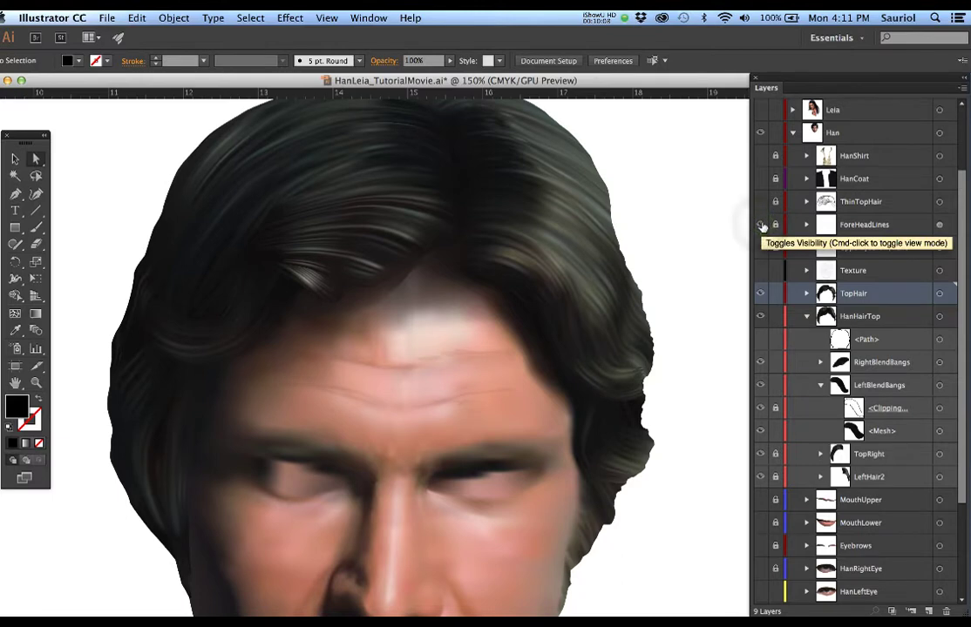
pyautogui.click(759, 202)
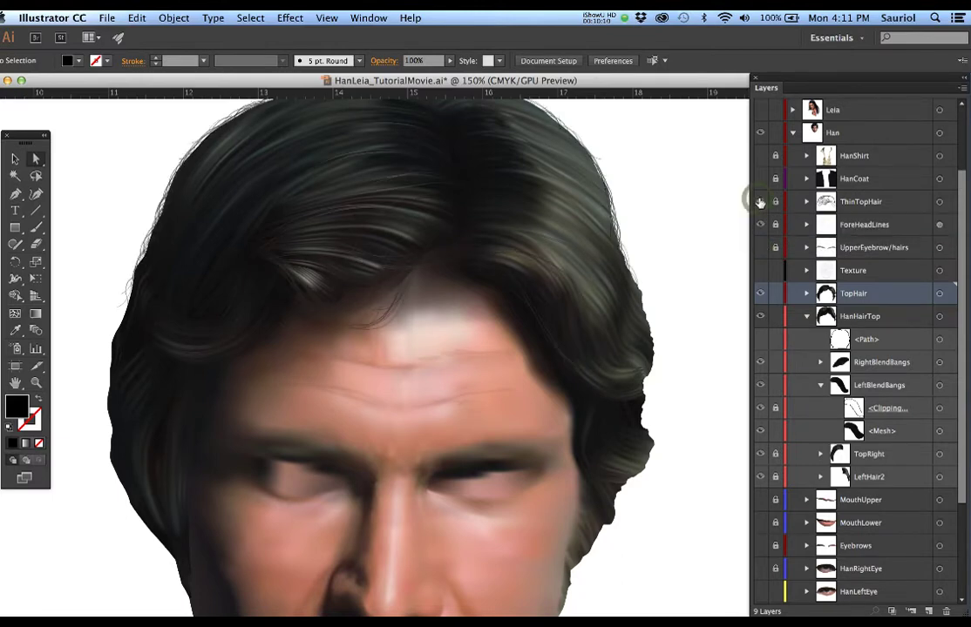
# Unlock the ThinTopHair sublayer and its groups and select all its strands to examine their paths at 400% magnification
pyautogui.click(806, 202)
pyautogui.moveTo(773, 226); pyautogui.dragTo(775, 540)
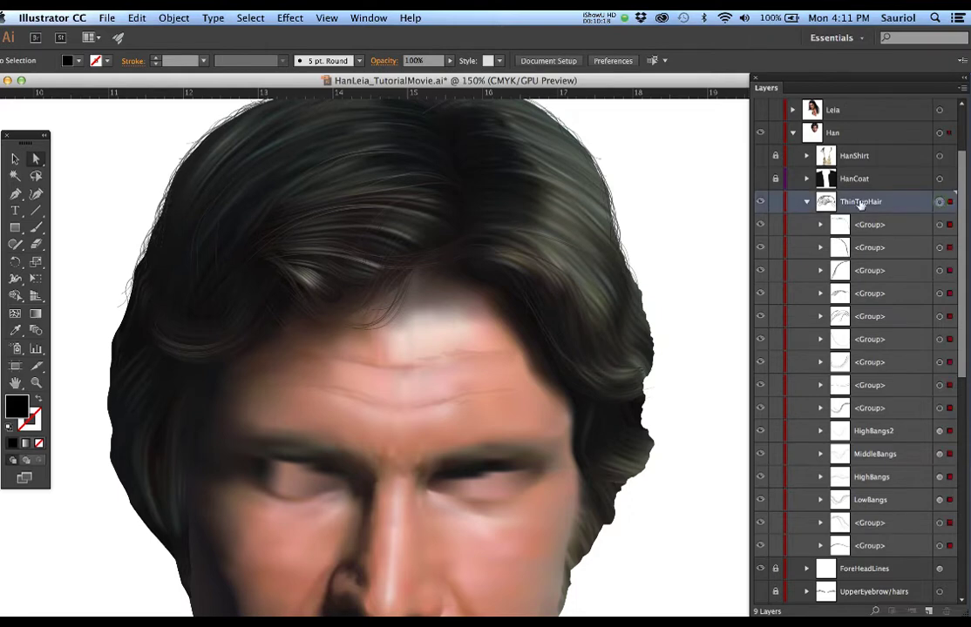
pyautogui.click(939, 202)
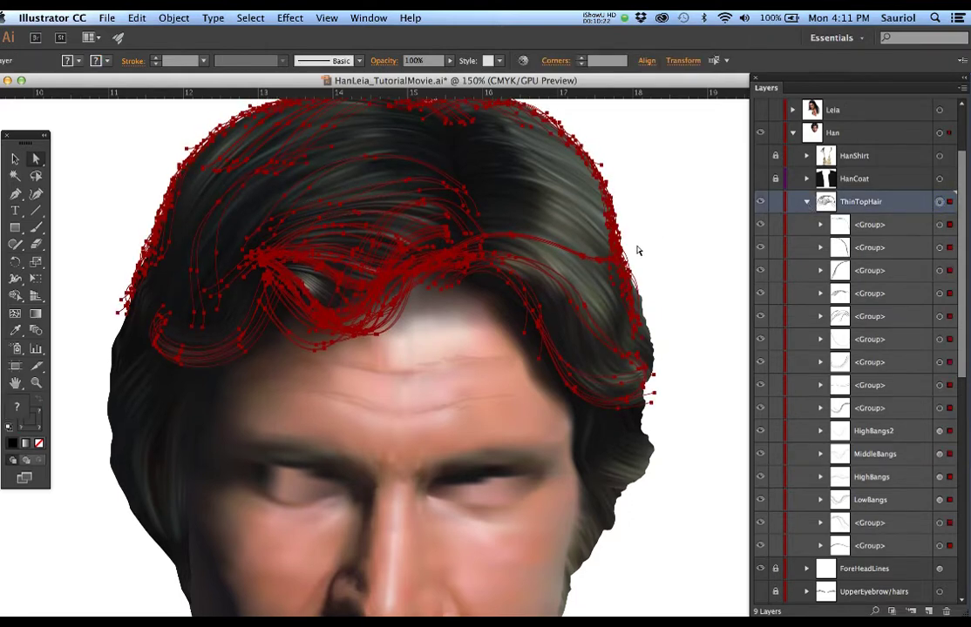
pyautogui.scroll(1, 357, 199)
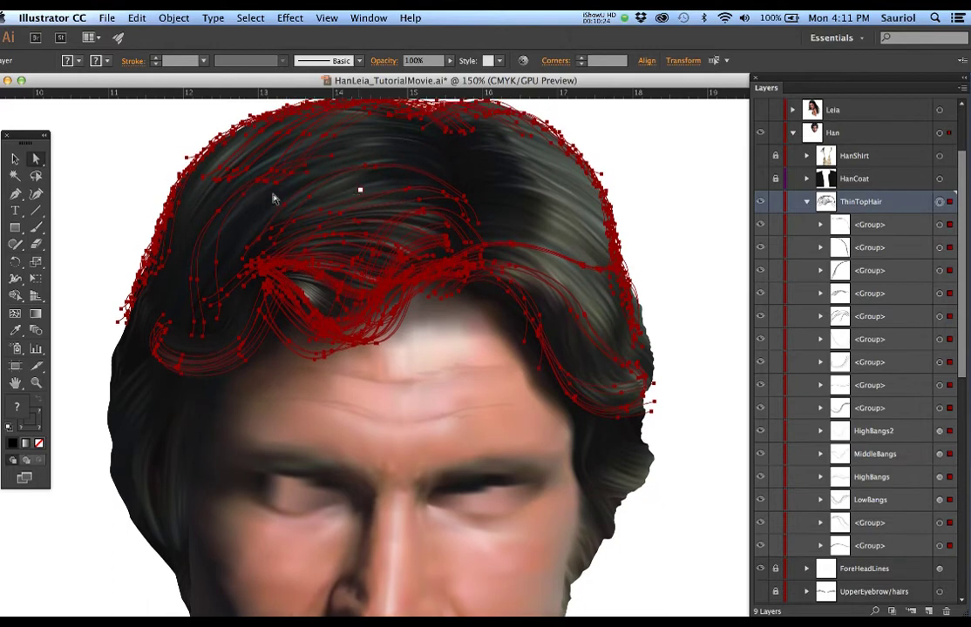
pyautogui.scroll(2, 258, 192)
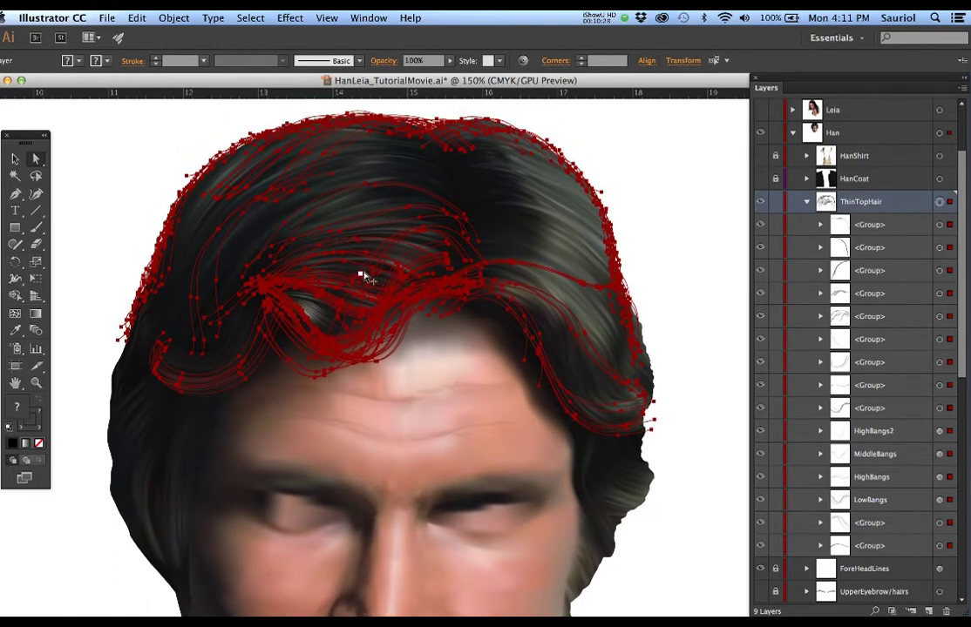
pyautogui.scroll(2, 360, 274)
pyautogui.scroll(2, 364, 277)
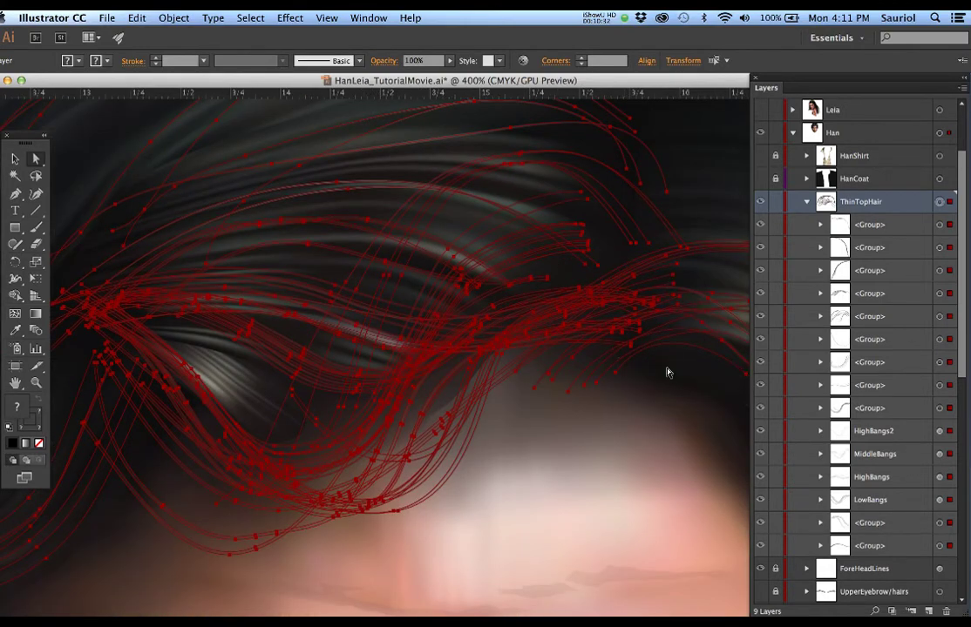
# Deselect the strands and compare the bangs with and without the ThinTopHair sublayer
pyautogui.click(659, 457)
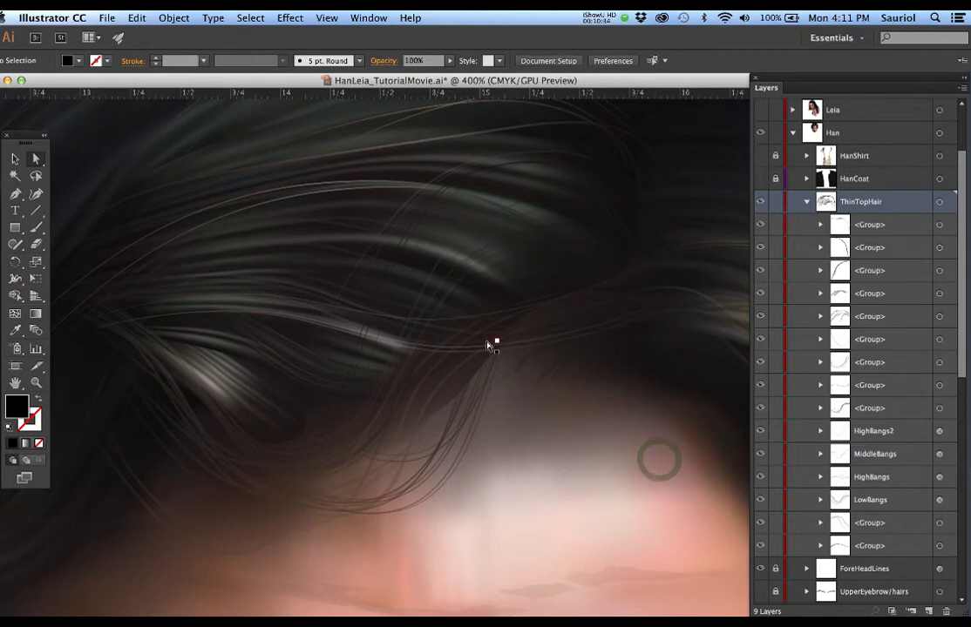
pyautogui.click(762, 204)
pyautogui.click(762, 205)
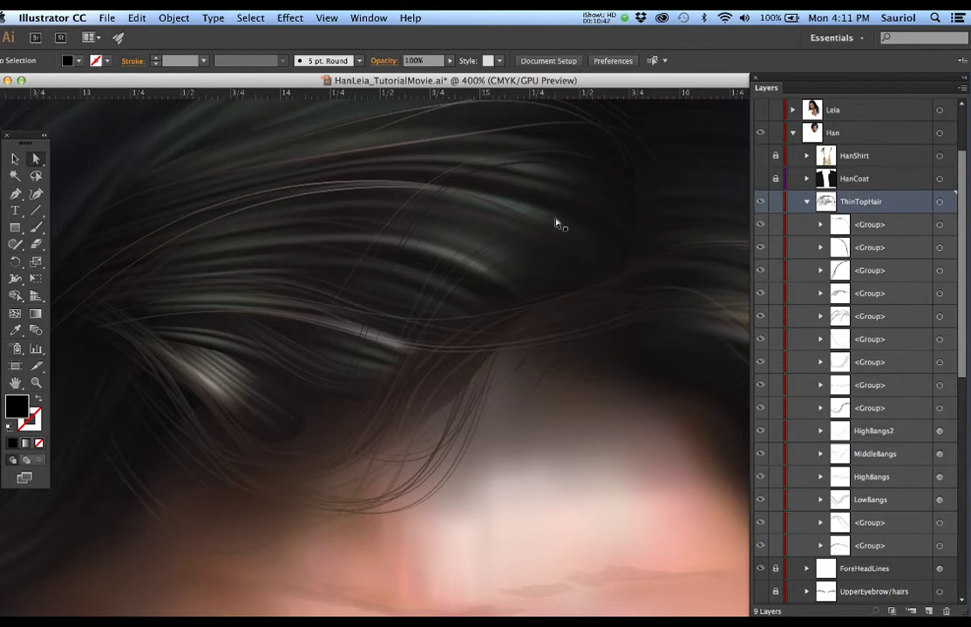
# Select single strands in the HighBangs2 and MiddleBangs groups to check their stroke weight and opacity
pyautogui.click(485, 225)
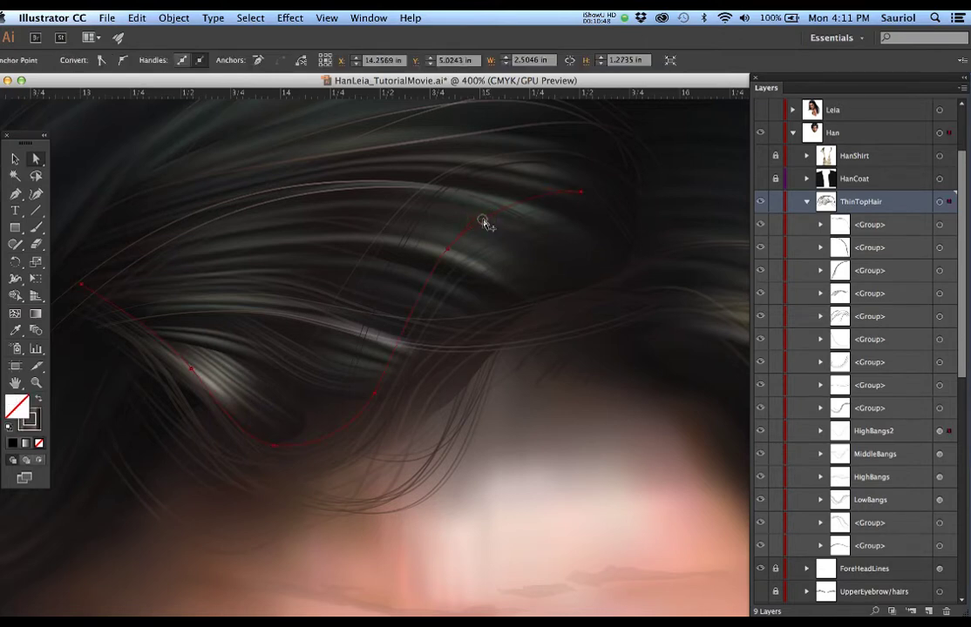
pyautogui.click(485, 224)
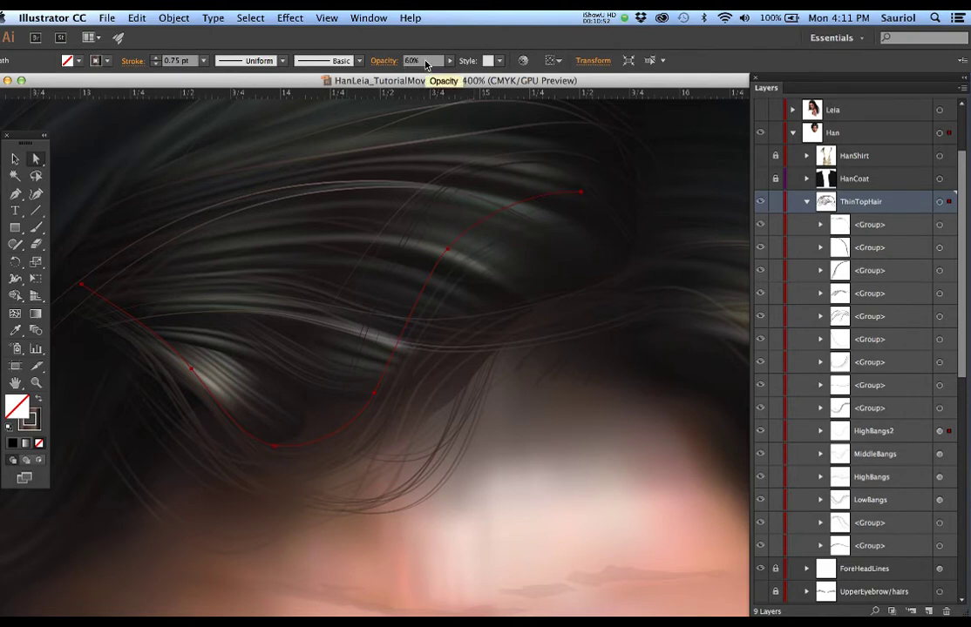
pyautogui.click(521, 267)
pyautogui.click(521, 267)
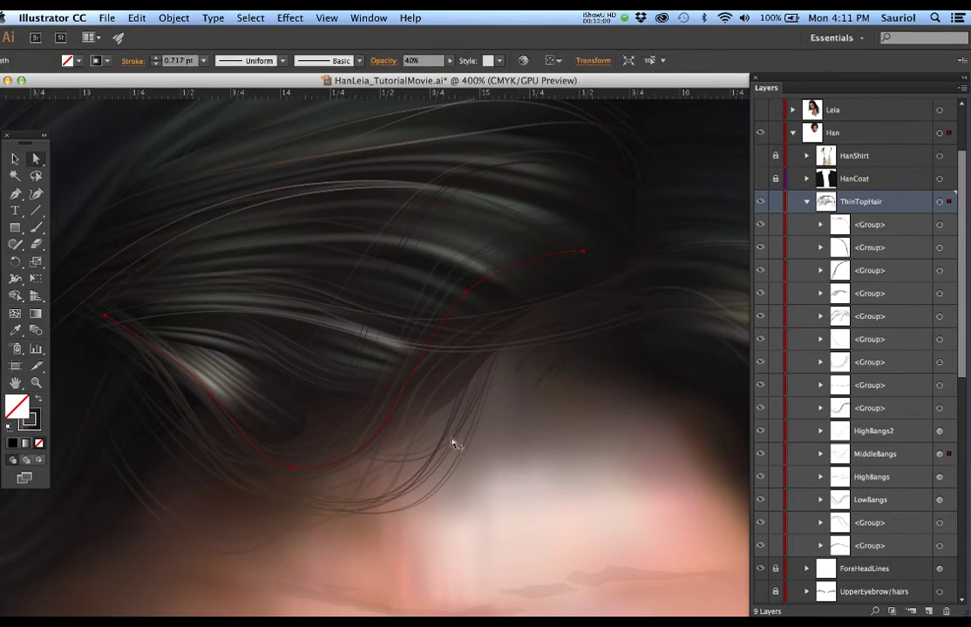
# Select individual loose strands over the forehead to check their stroke profile and opacity, and review the whole hair with nothing selected
pyautogui.click(473, 444)
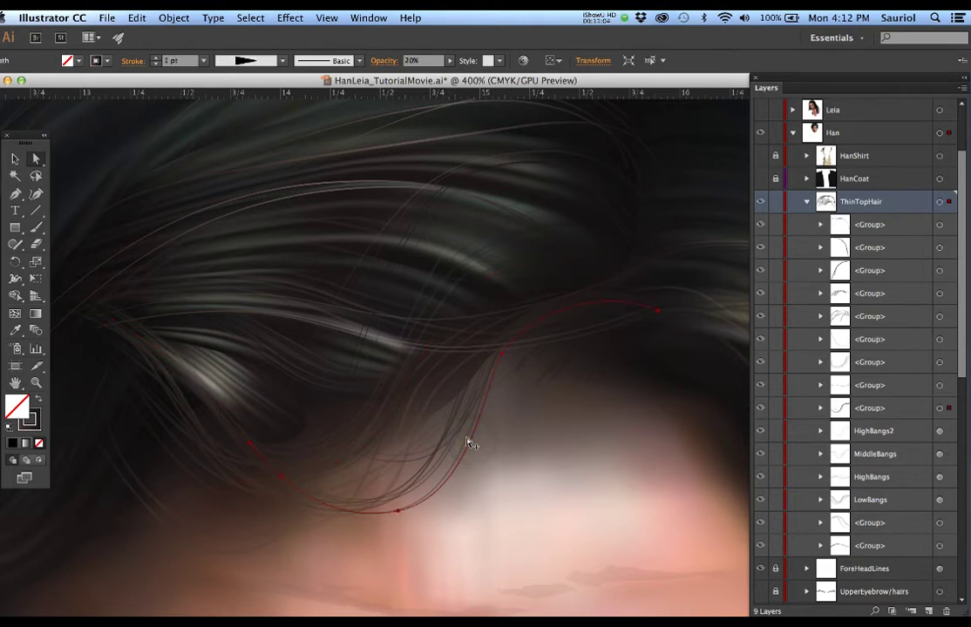
pyautogui.press('Left')
pyautogui.click(466, 442)
pyautogui.click(449, 434)
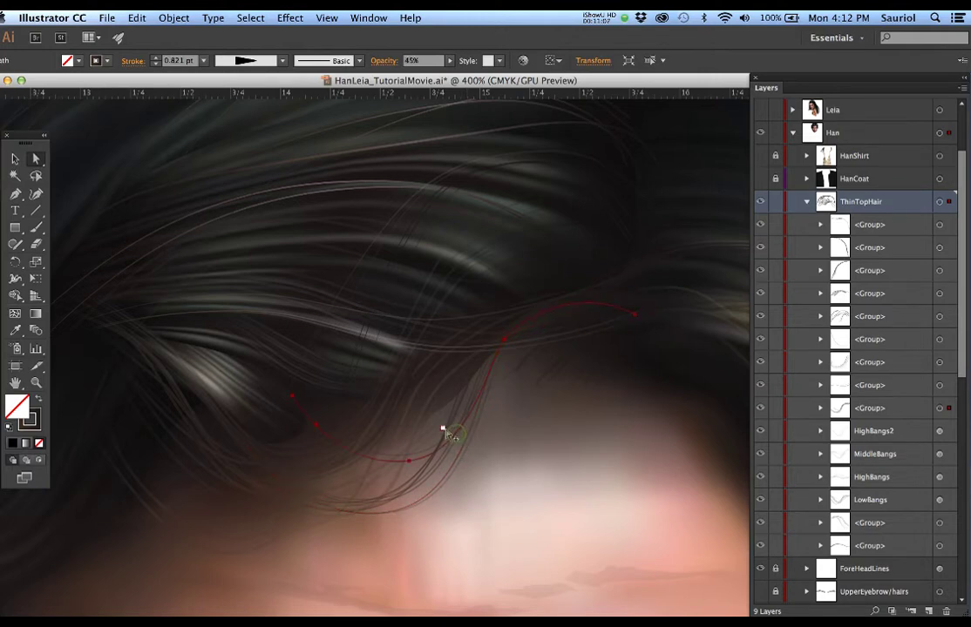
pyautogui.click(501, 443)
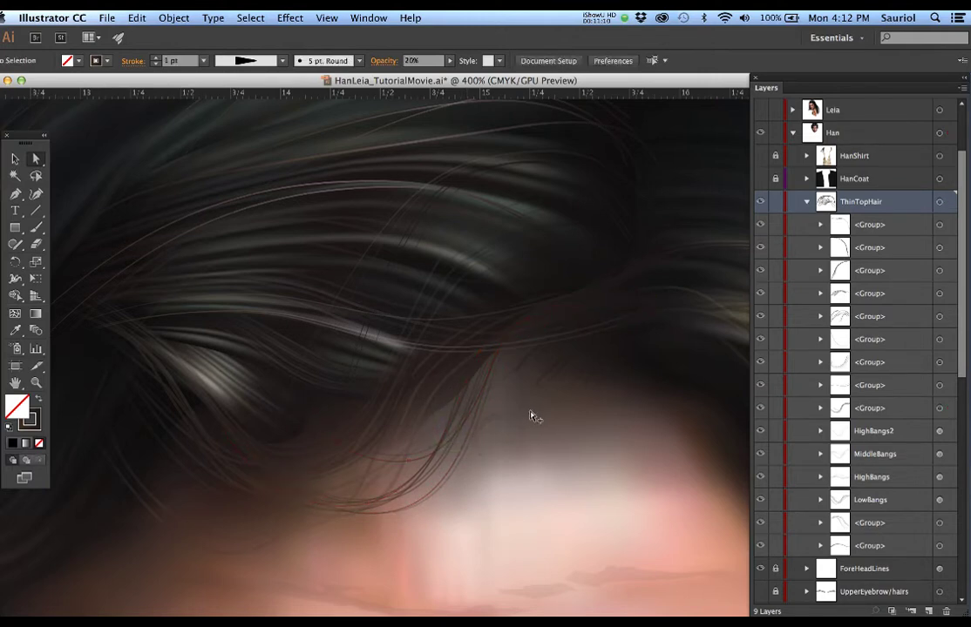
pyautogui.scroll(-1, 533, 416)
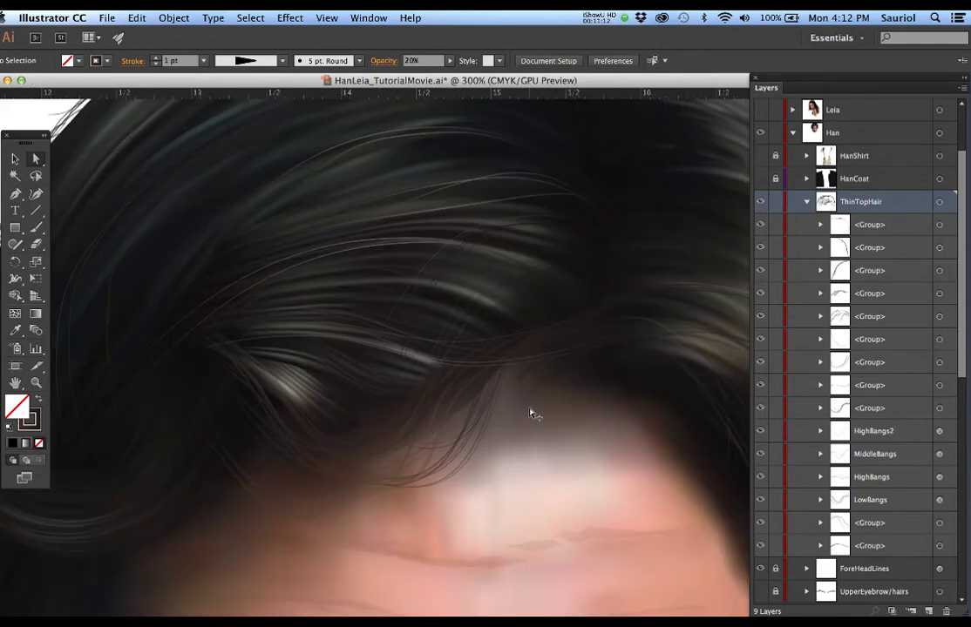
pyautogui.scroll(-2, 533, 414)
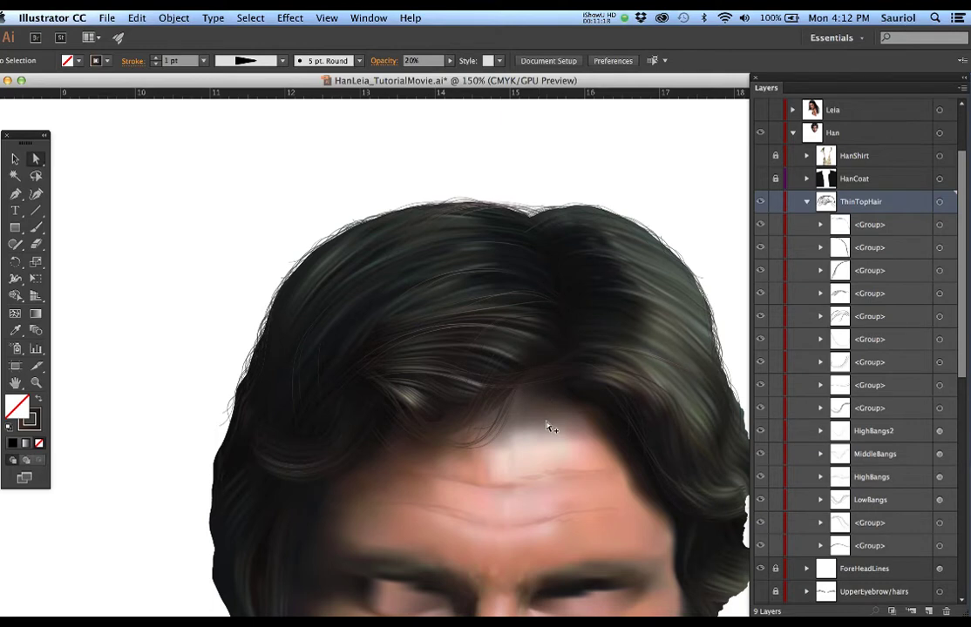
pyautogui.scroll(-1, 548, 427)
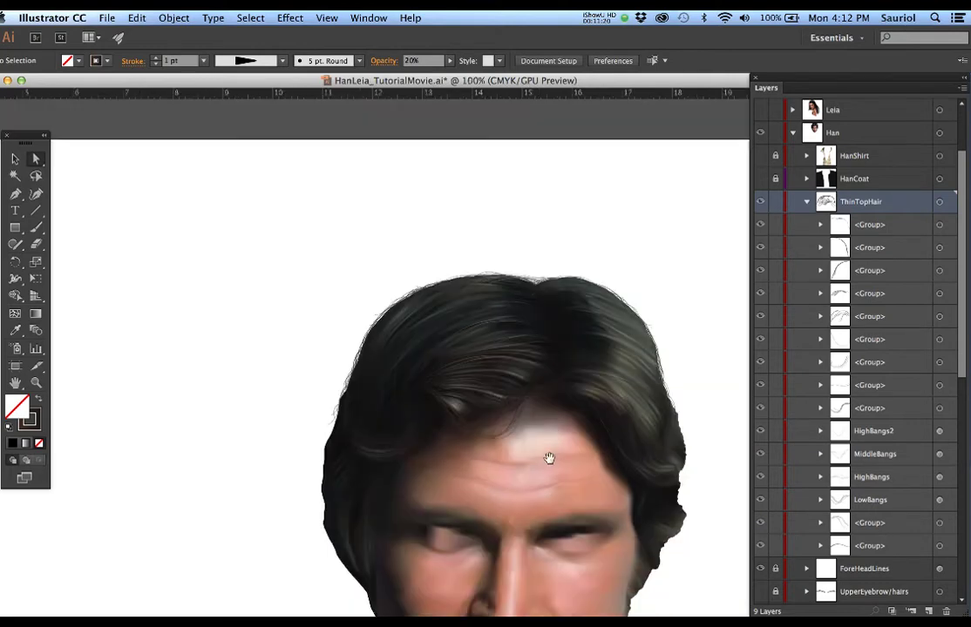
# Review Han's whole hair, collapse the ThinTopHair and HanHairTop sublayers, and show the BackHair sublayer
pyautogui.click(549, 459)
pyautogui.moveTo(462, 356); pyautogui.dragTo(460, 351)
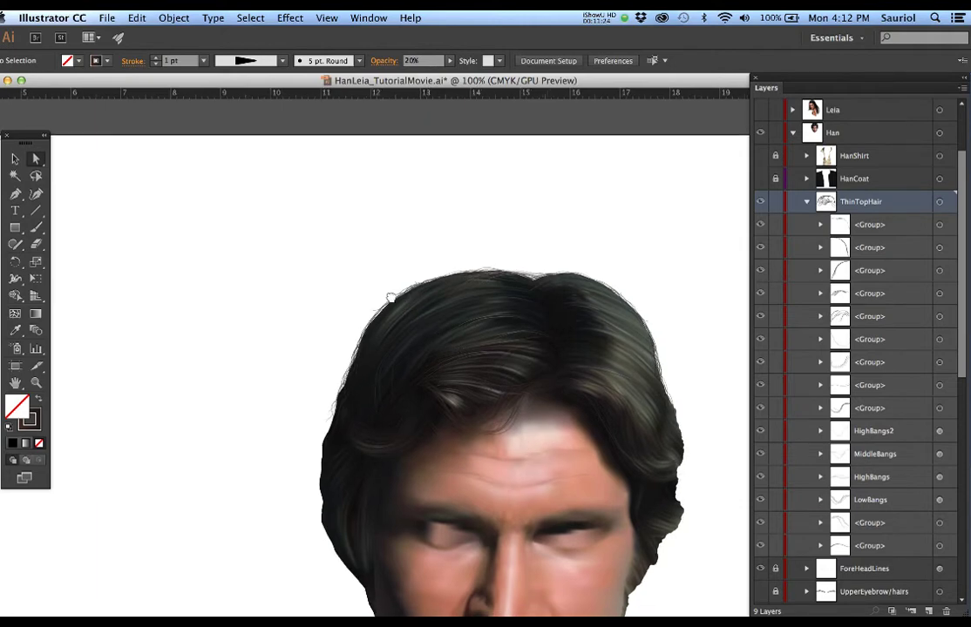
pyautogui.scroll(-3, 391, 298)
pyautogui.hscroll(2, 390, 297)
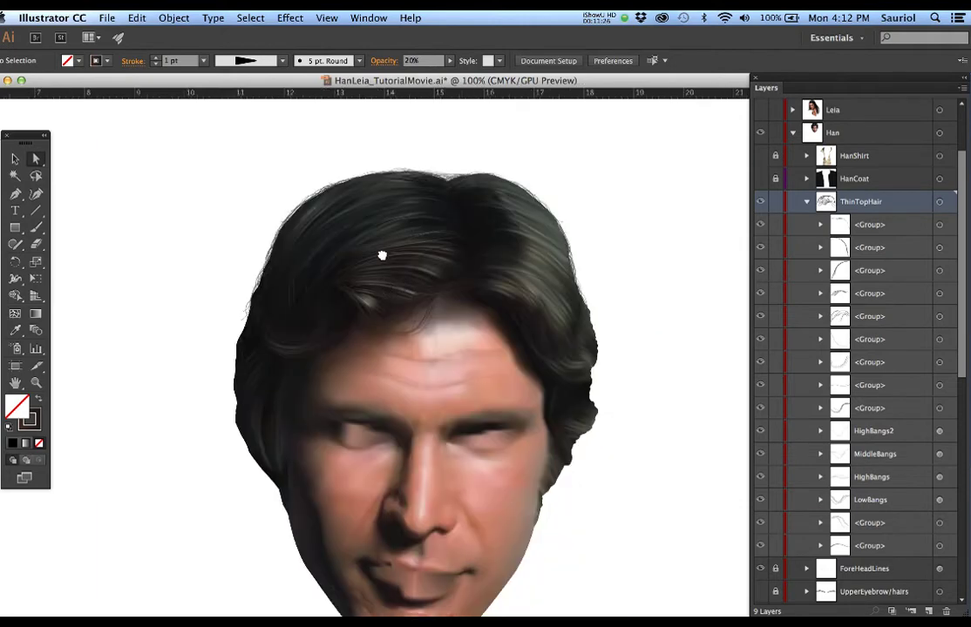
pyautogui.scroll(-3, 382, 255)
pyautogui.hscroll(3, 382, 255)
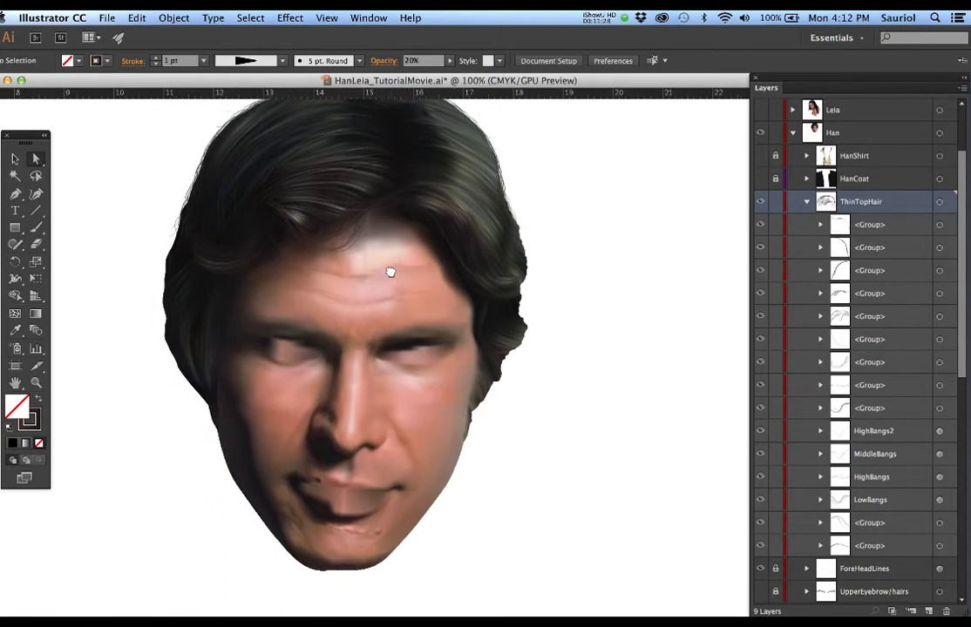
pyautogui.click(808, 202)
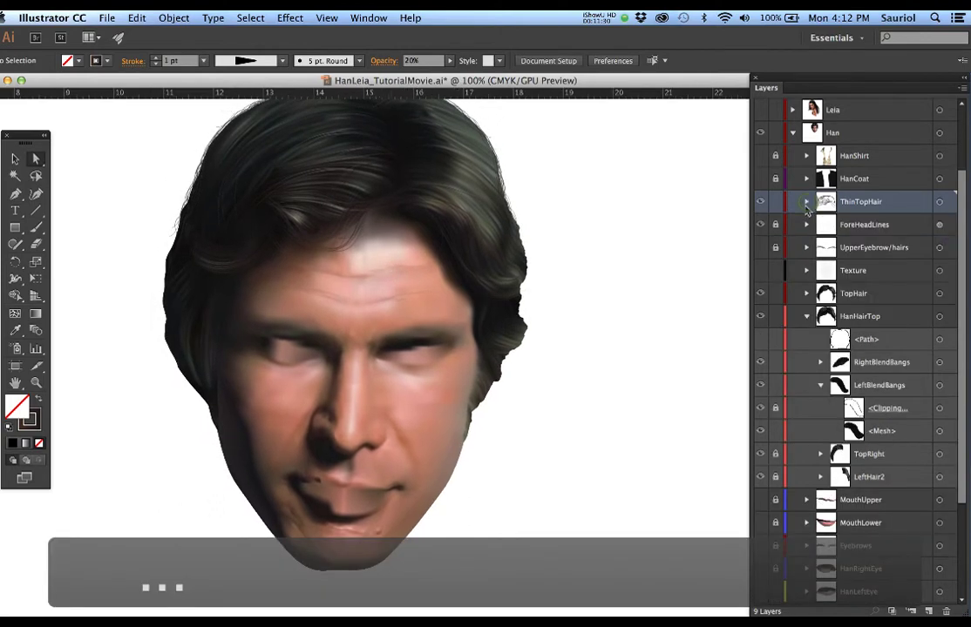
pyautogui.click(805, 317)
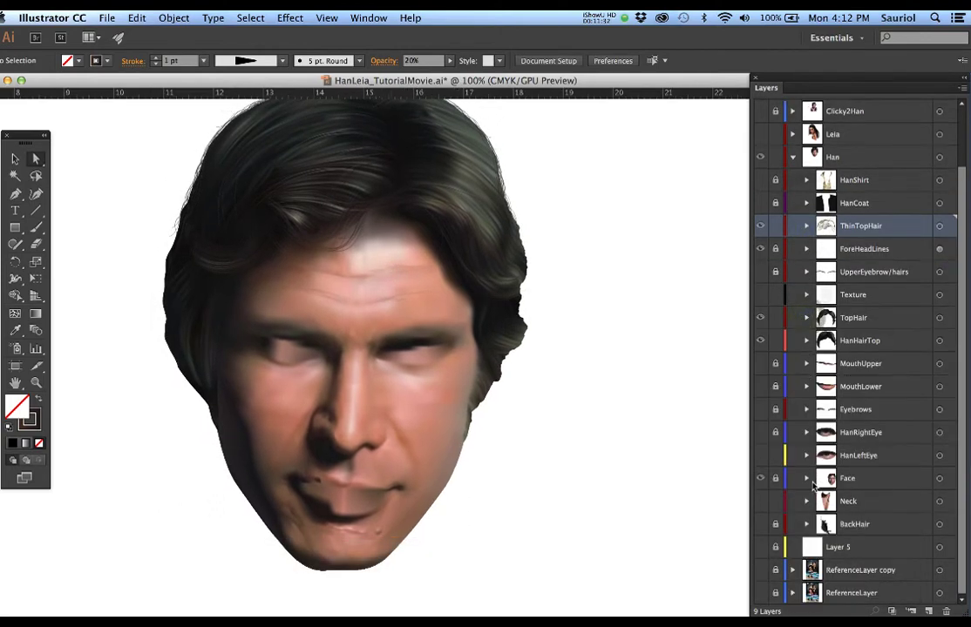
pyautogui.click(760, 524)
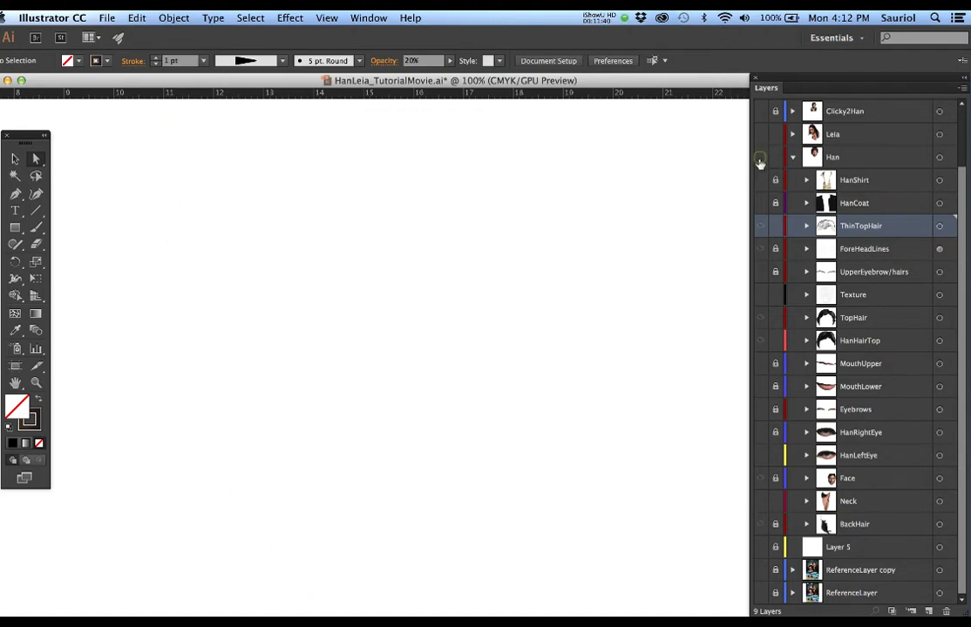
# Hide the Han layer, show the Leia layer and bring her hair into view at 150% magnification
pyautogui.click(759, 157)
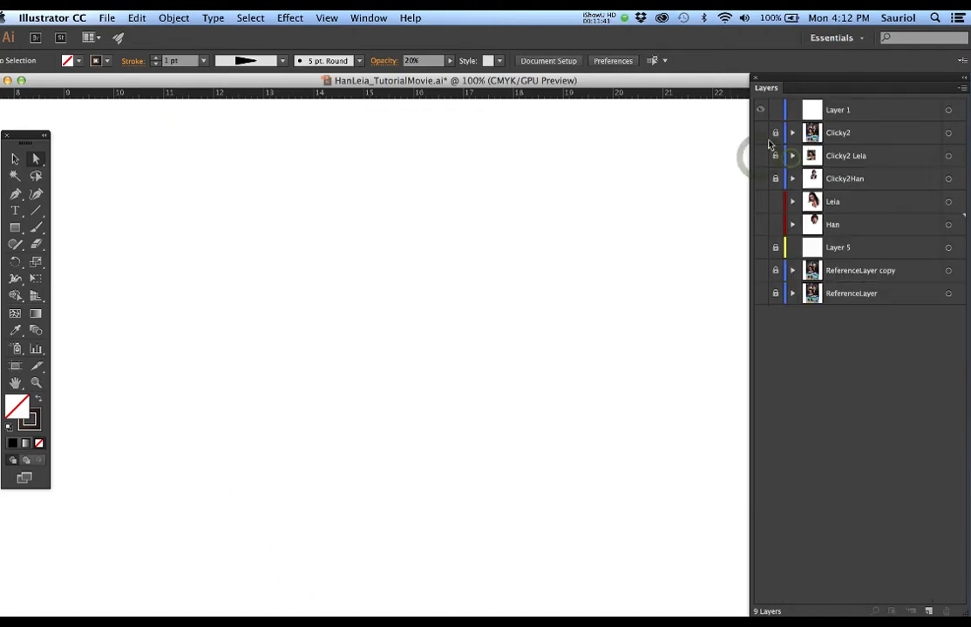
pyautogui.click(760, 201)
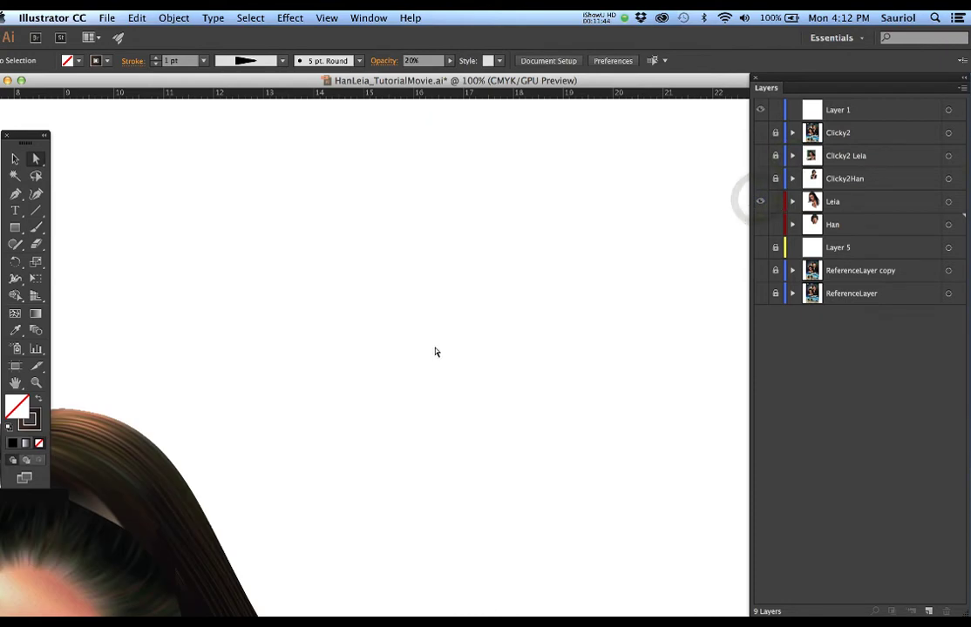
pyautogui.click(348, 434)
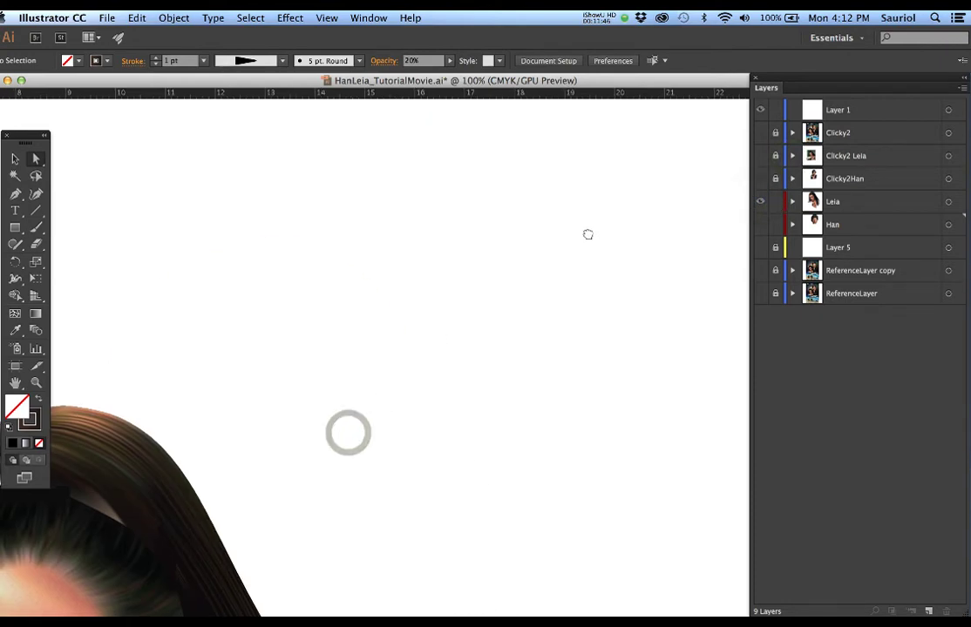
pyautogui.scroll(-5, 587, 234)
pyautogui.hscroll(-5, 587, 233)
pyautogui.scroll(-2, 596, 218)
pyautogui.hscroll(-1, 596, 217)
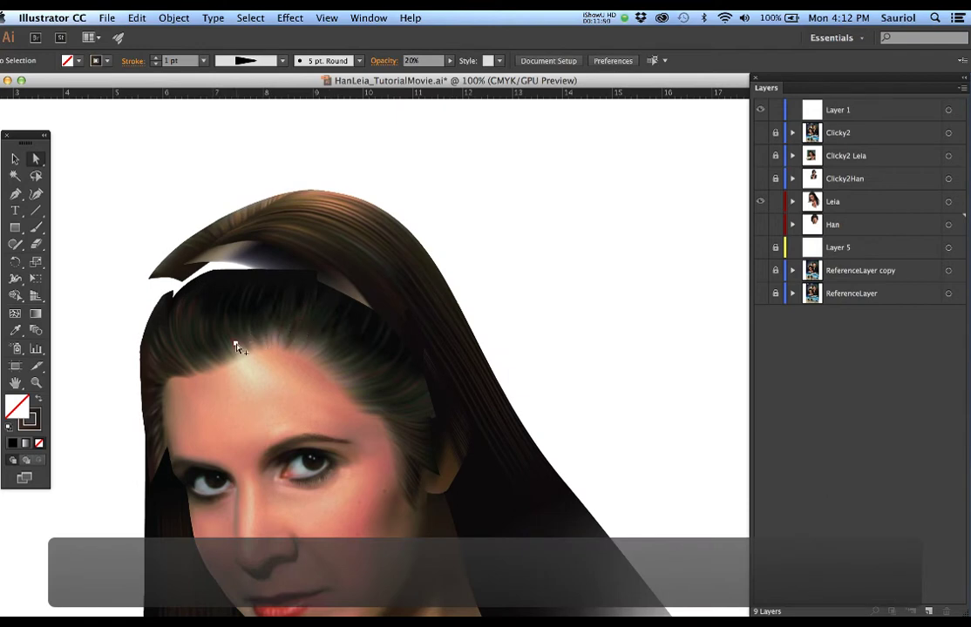
pyautogui.scroll(2, 235, 347)
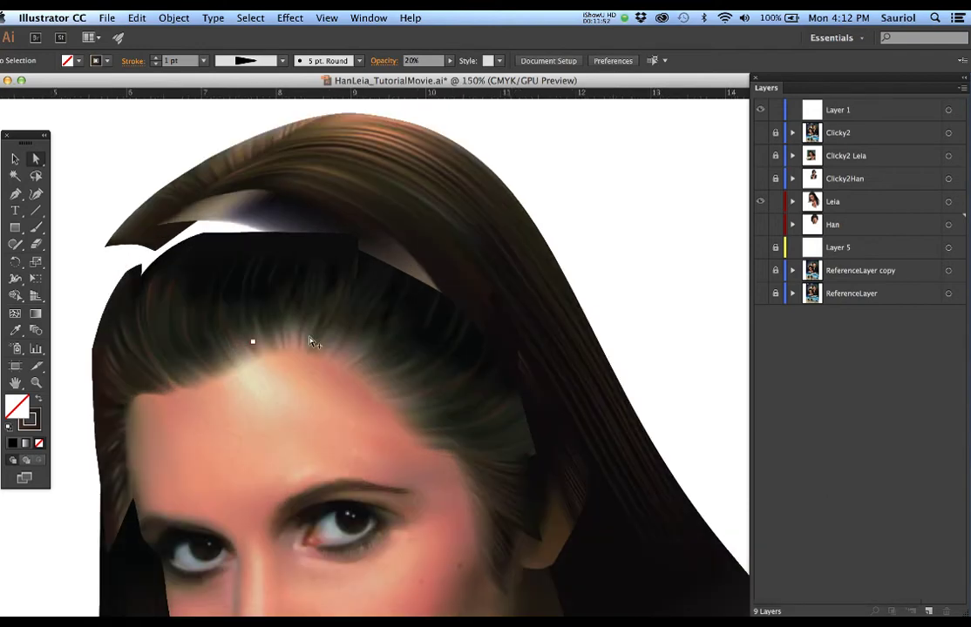
# Expand the Leia layer and show its BraidLeft, UpperHairs and BraidRight sublayers
pyautogui.click(792, 203)
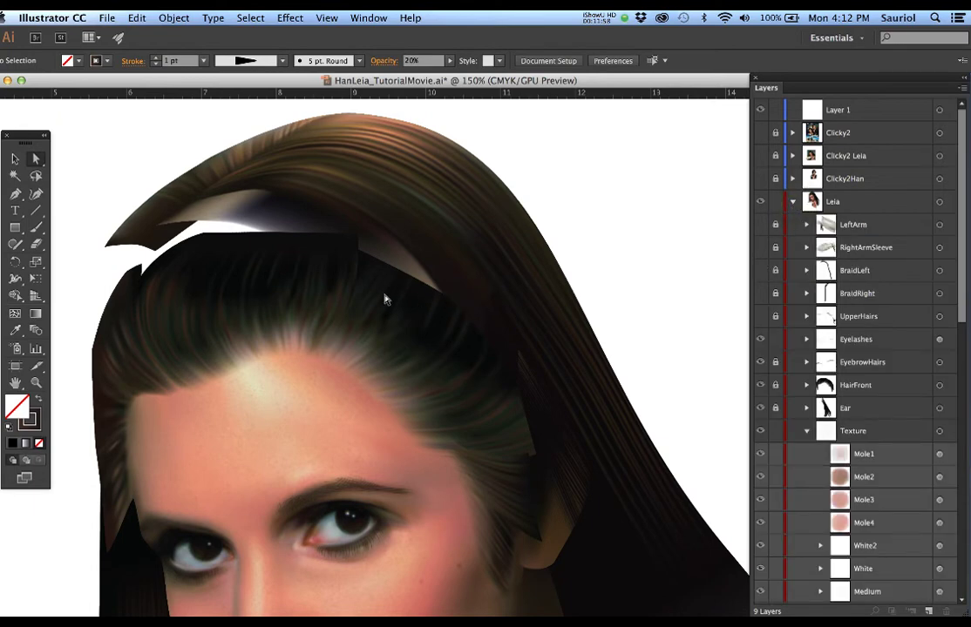
pyautogui.moveTo(386, 299); pyautogui.dragTo(458, 259)
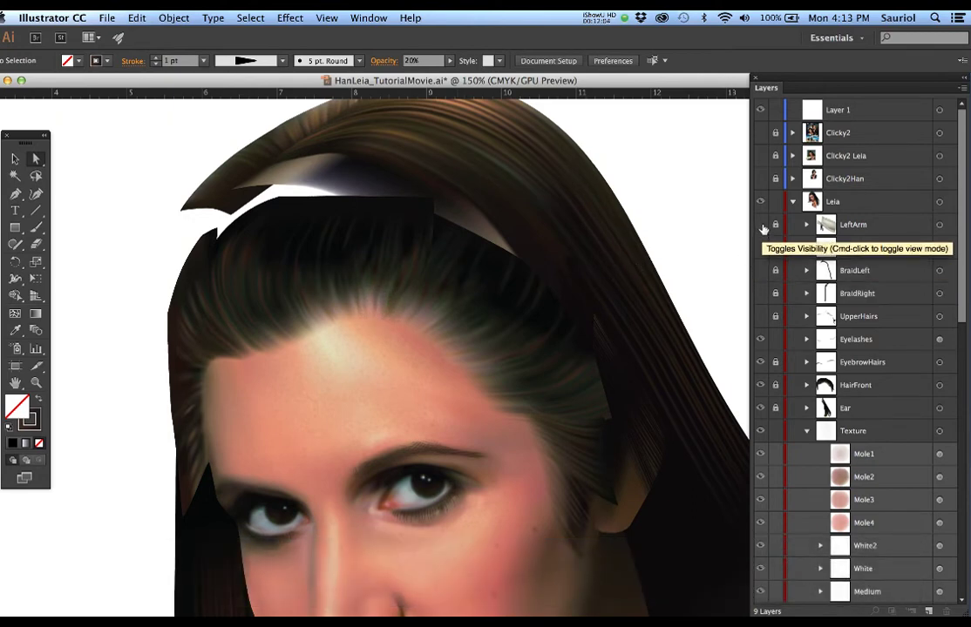
pyautogui.click(759, 271)
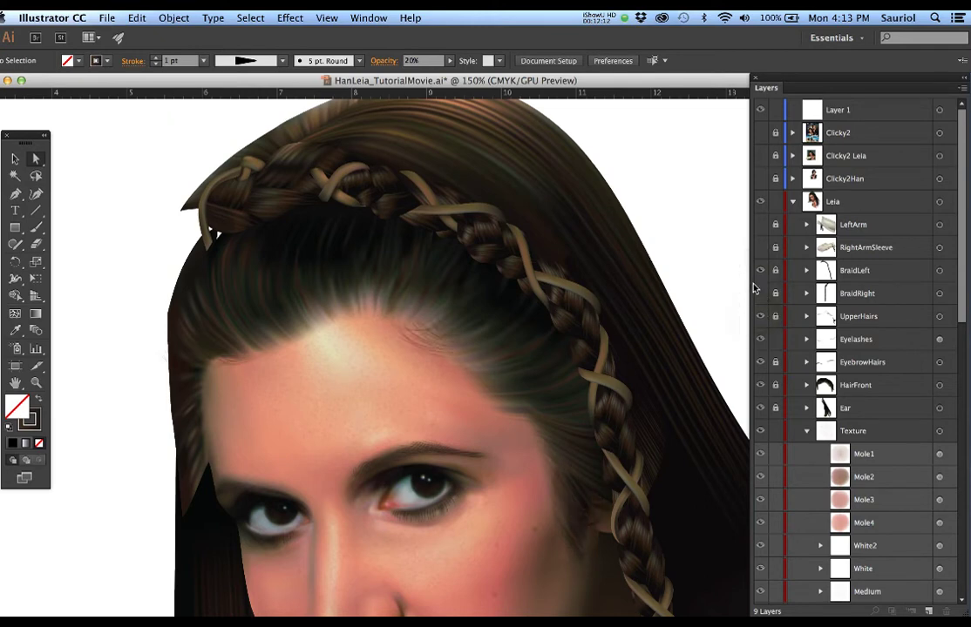
pyautogui.click(760, 294)
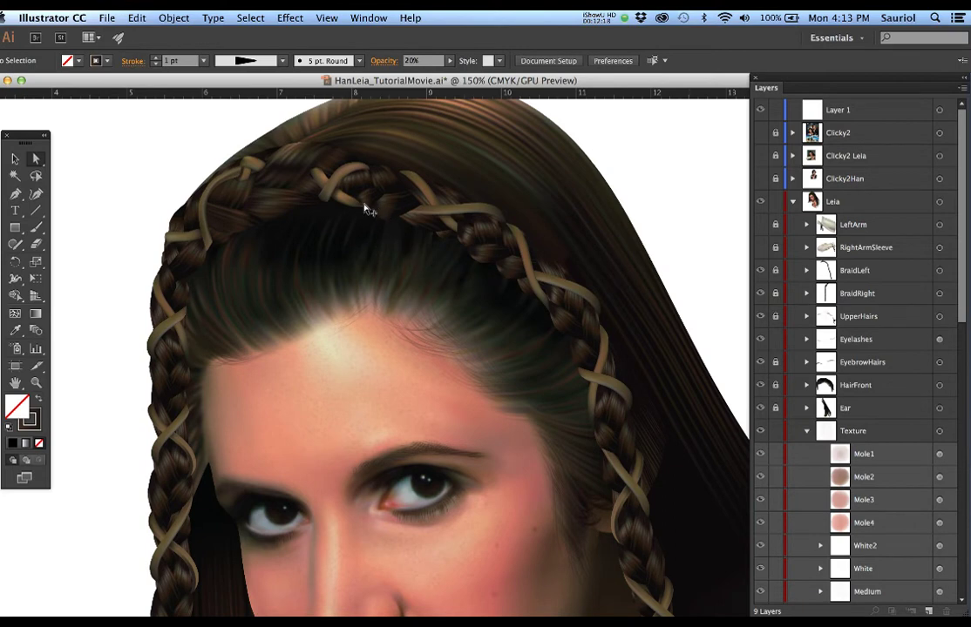
# Unlock the BraidRight and BraidLeft sublayers with the braid above the forehead viewed at 400% magnification
pyautogui.scroll(3, 364, 206)
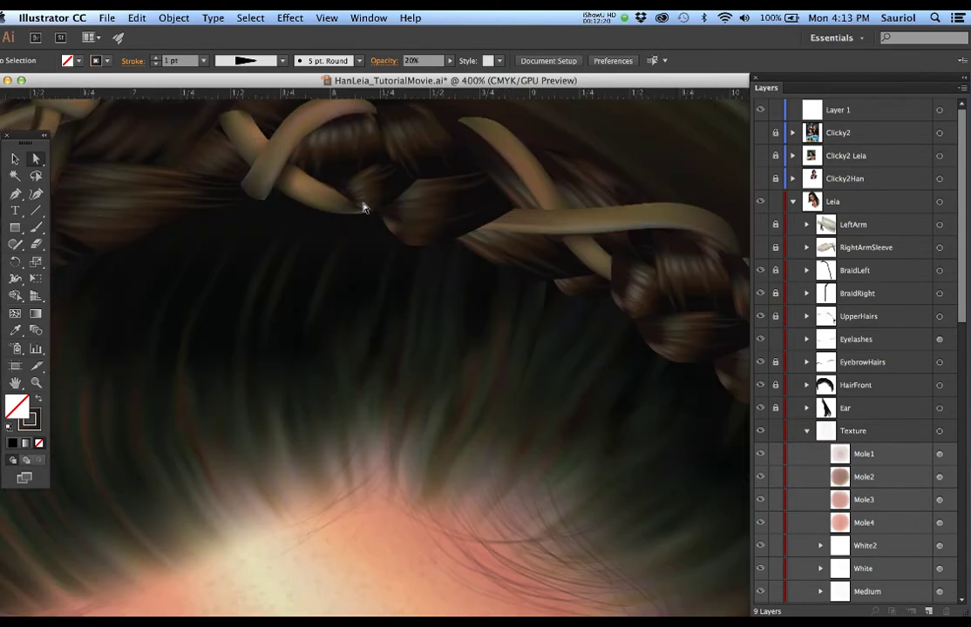
pyautogui.moveTo(424, 236); pyautogui.dragTo(410, 321)
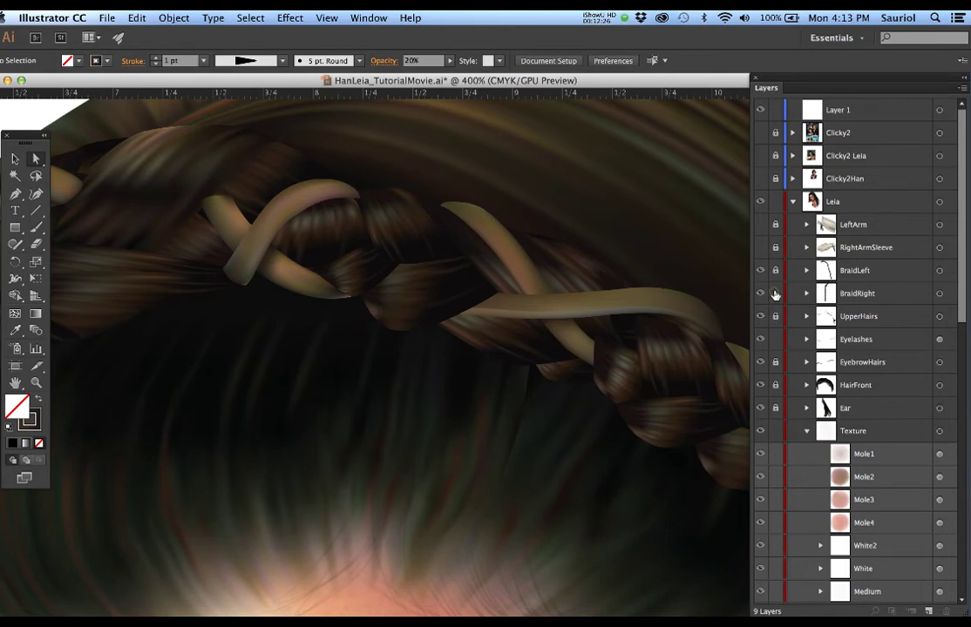
pyautogui.moveTo(774, 295); pyautogui.dragTo(775, 271)
# Select single and grouped hair segments in the BraidLeft group to examine the gradient meshes that form the braid
pyautogui.click(343, 228)
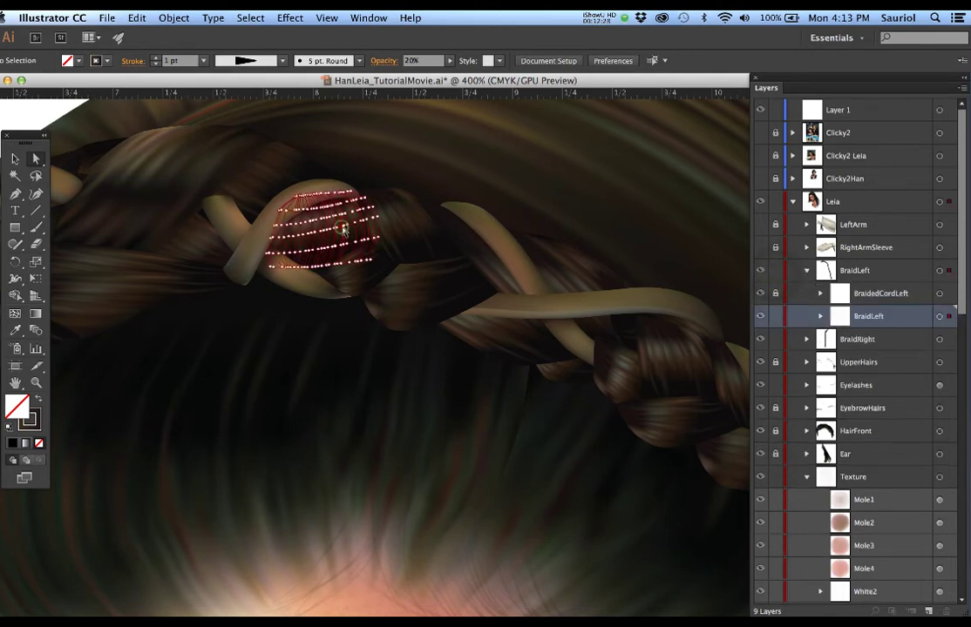
pyautogui.click(386, 240)
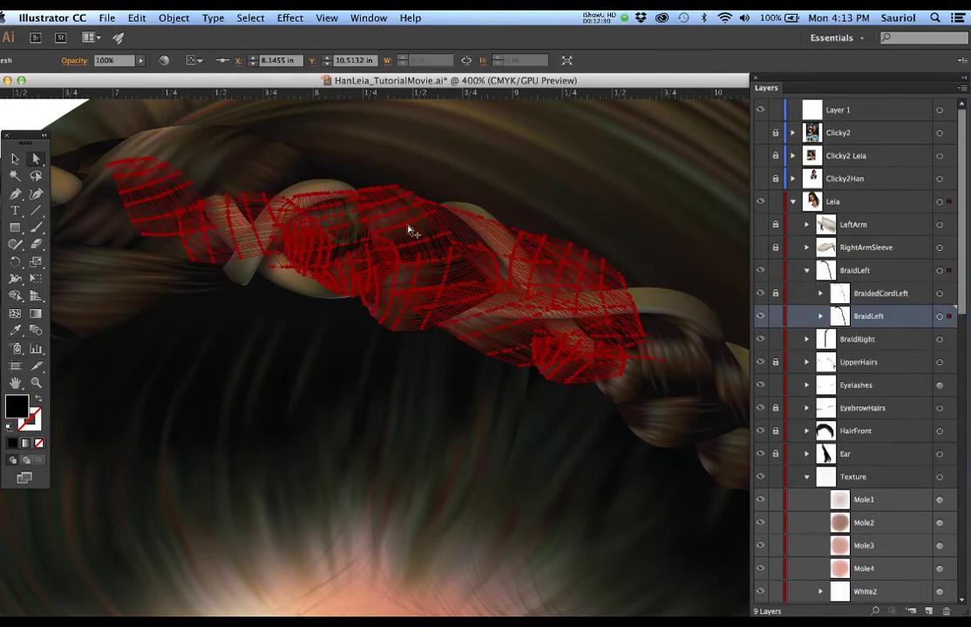
pyautogui.click(545, 293)
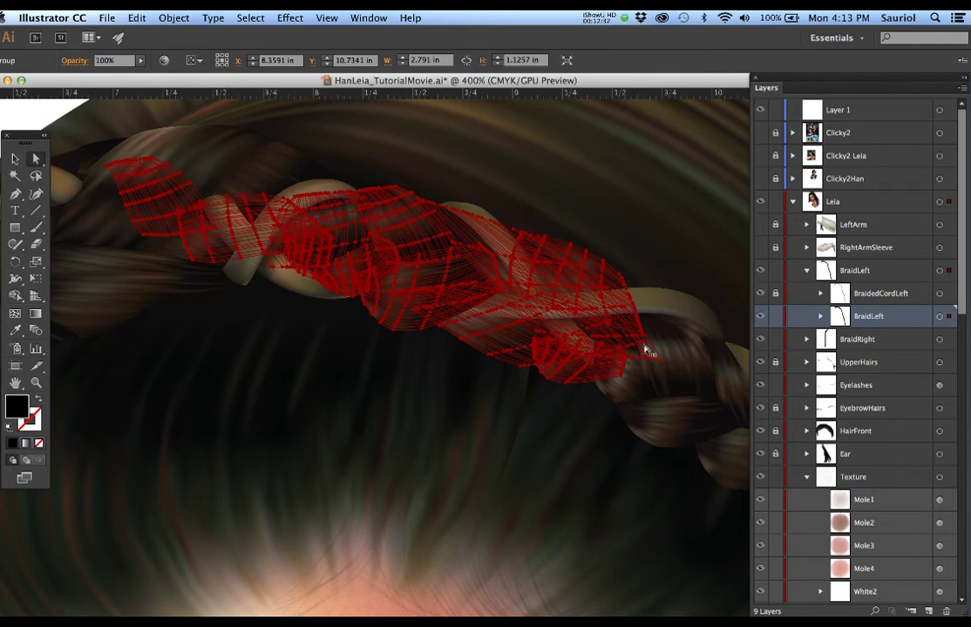
pyautogui.click(678, 360)
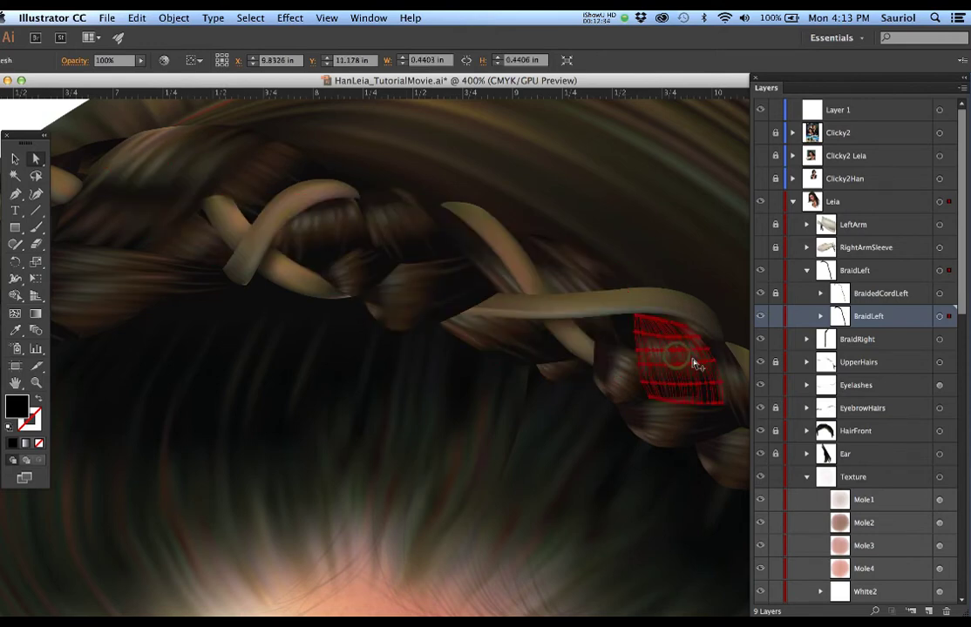
pyautogui.click(586, 278)
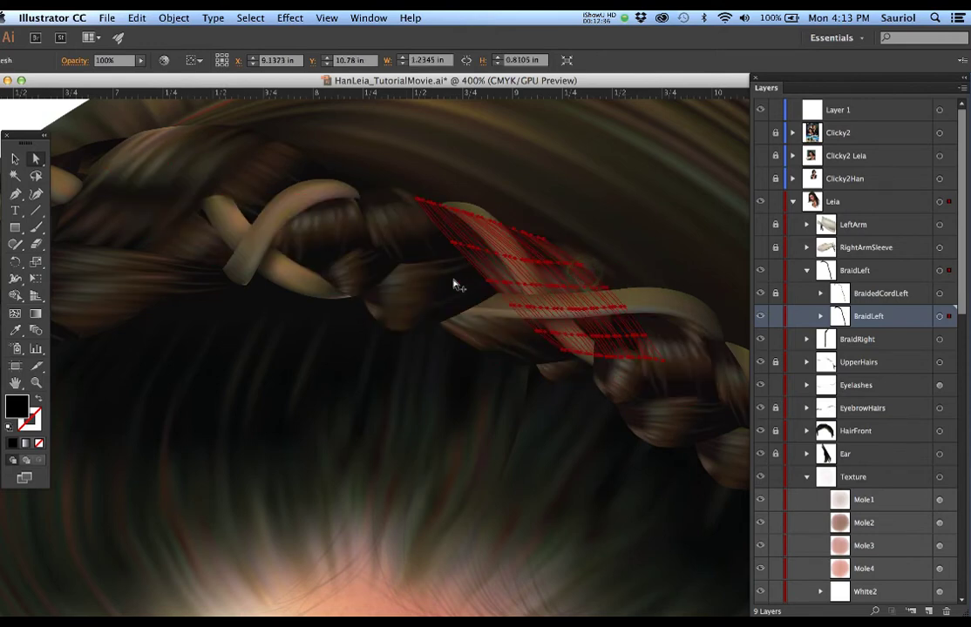
pyautogui.click(401, 253)
pyautogui.click(408, 224)
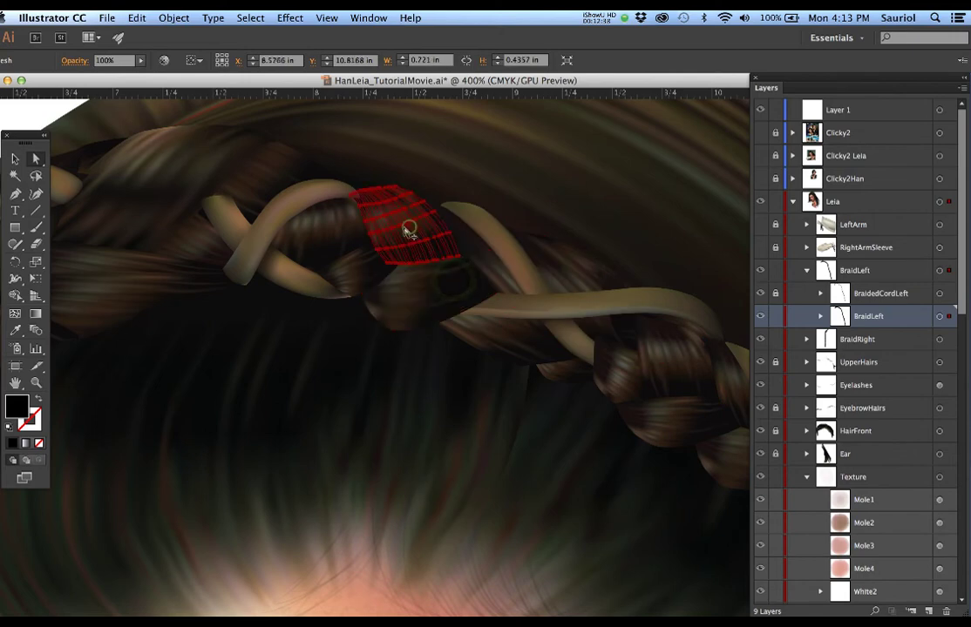
pyautogui.click(336, 225)
pyautogui.click(510, 253)
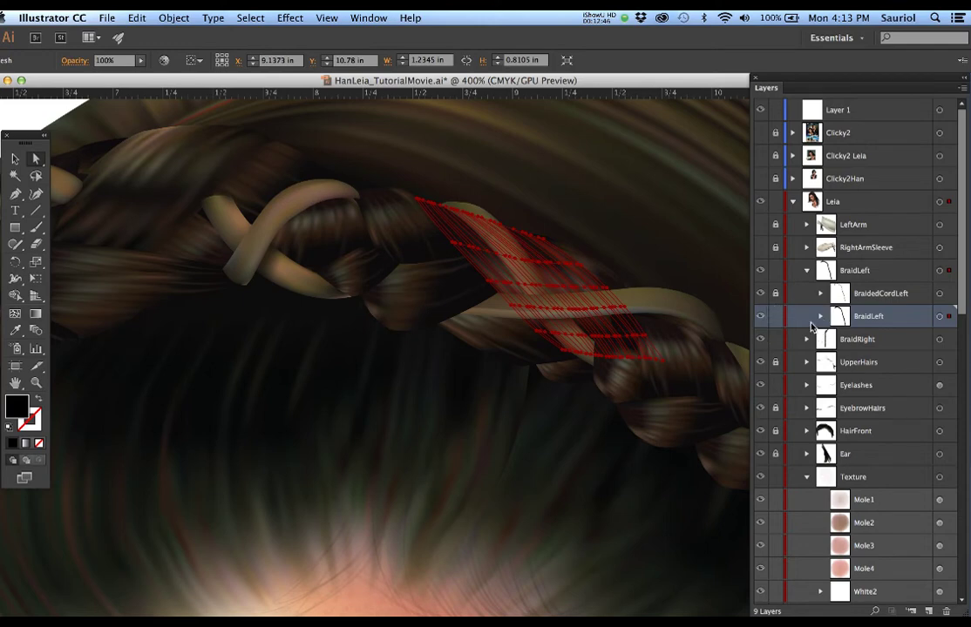
# Compare the braid with and without BraidedCordLeft, and select all its cord artwork to examine the meshes before deselecting
pyautogui.click(763, 295)
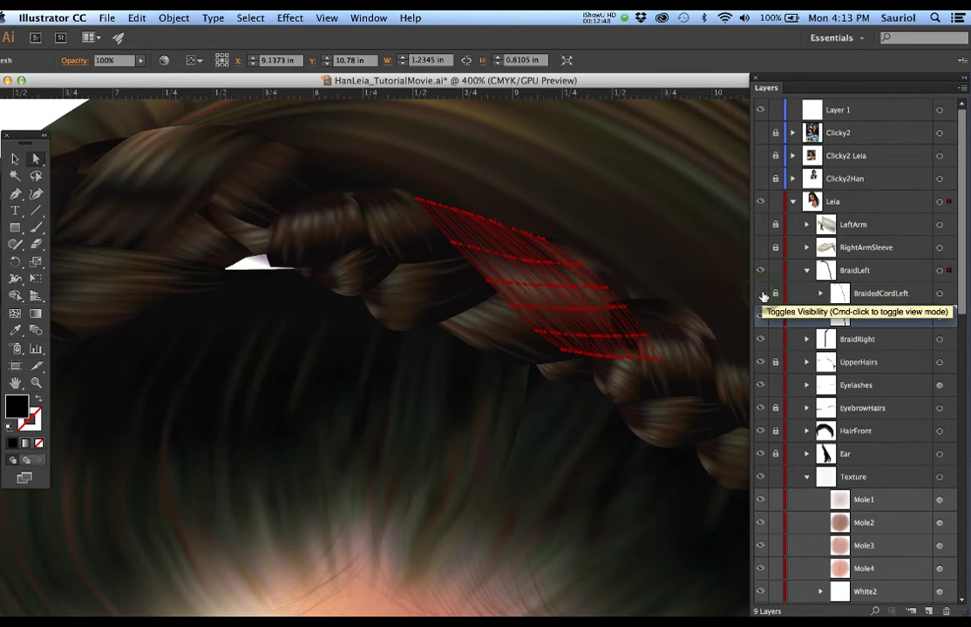
pyautogui.click(764, 296)
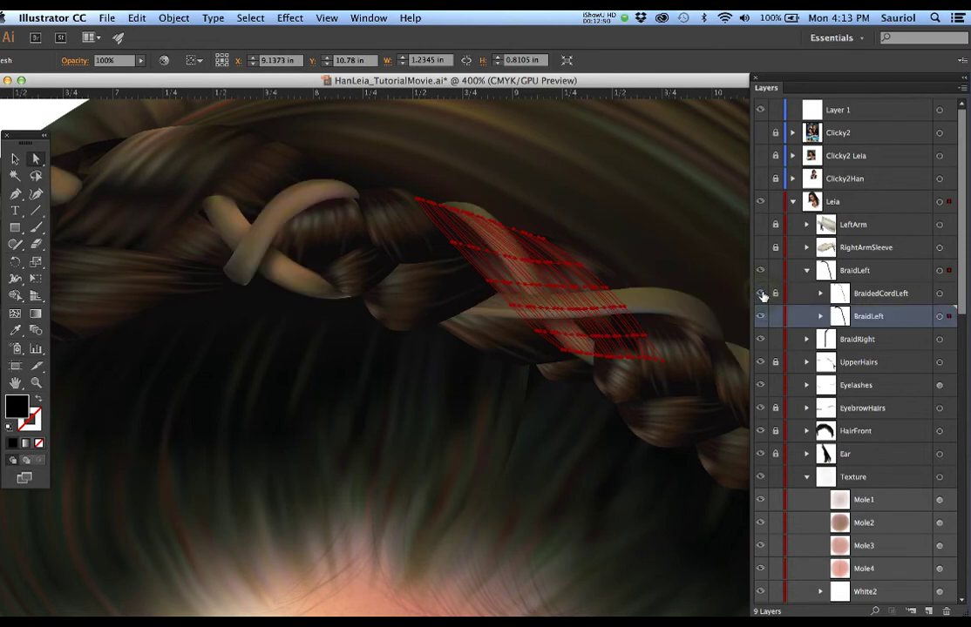
pyautogui.click(939, 294)
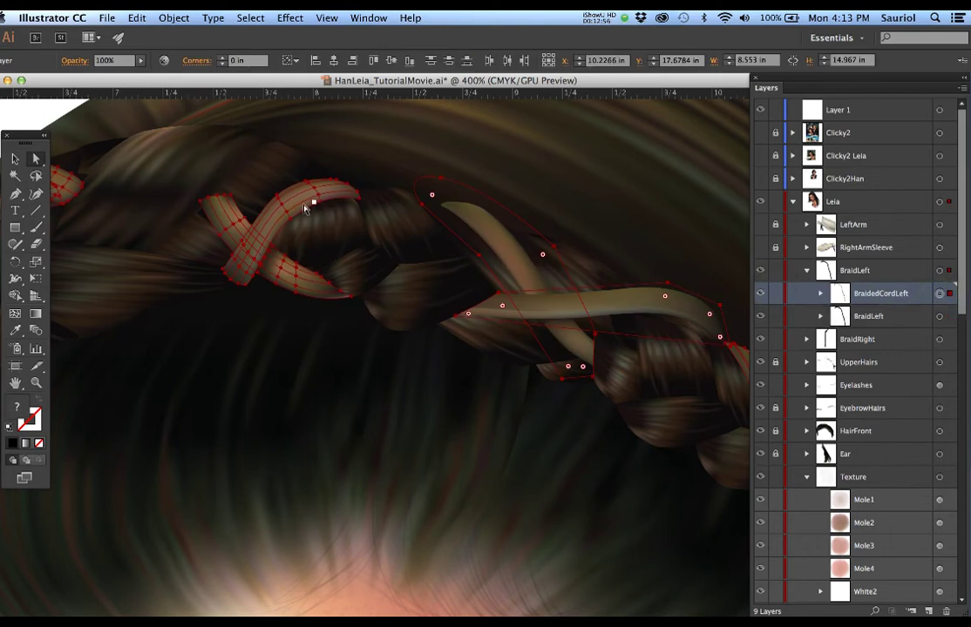
pyautogui.hotkey('ctrl', '-')
pyautogui.hotkey('ctrl', '-')
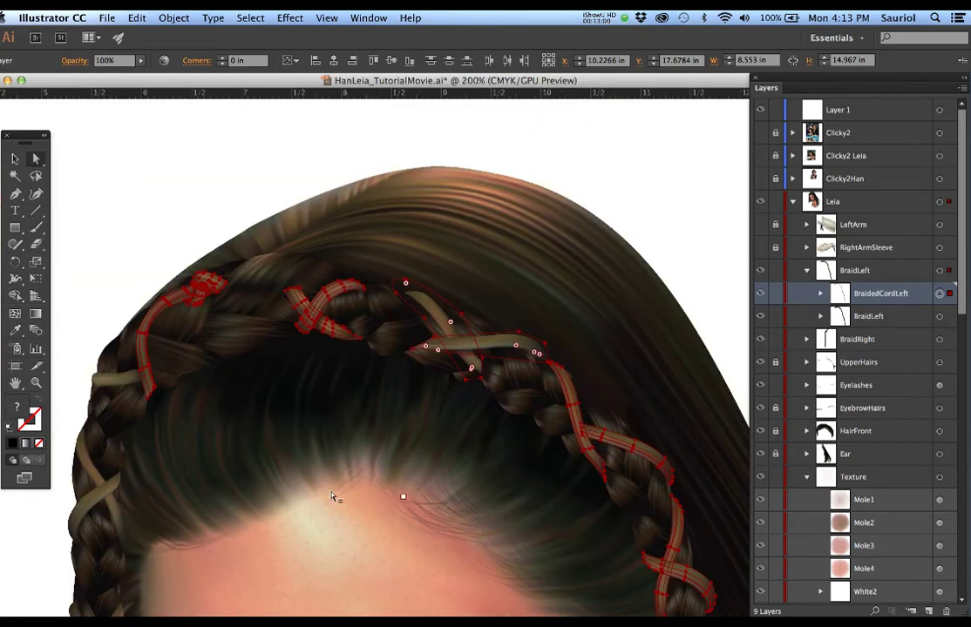
pyautogui.click(169, 494)
# Unlock the HairFront sublayer and select the gradient meshes over the middle of the forehead and beside the right braid
pyautogui.scroll(-3, 822, 422)
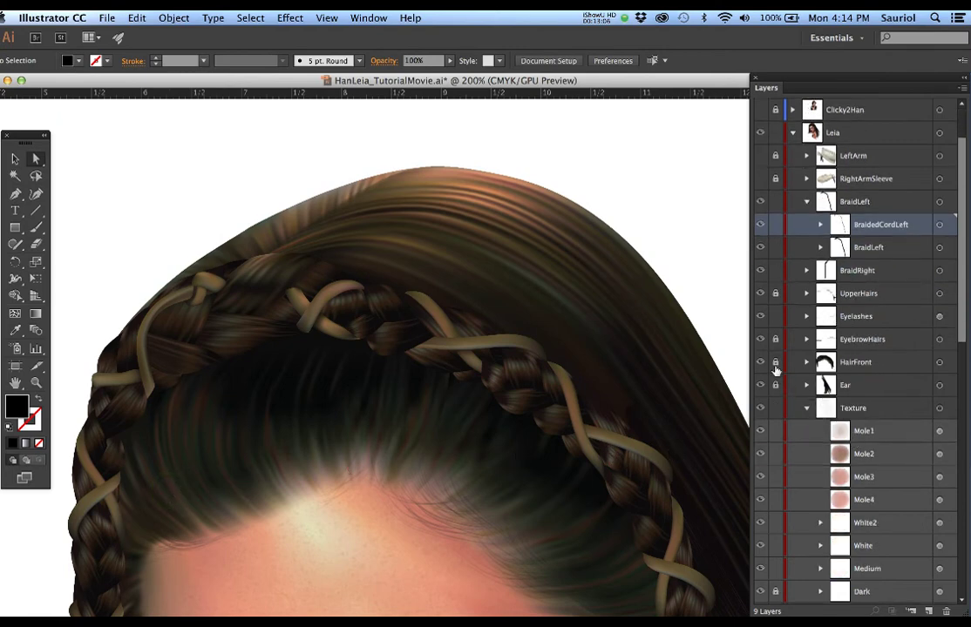
pyautogui.click(775, 363)
pyautogui.click(180, 491)
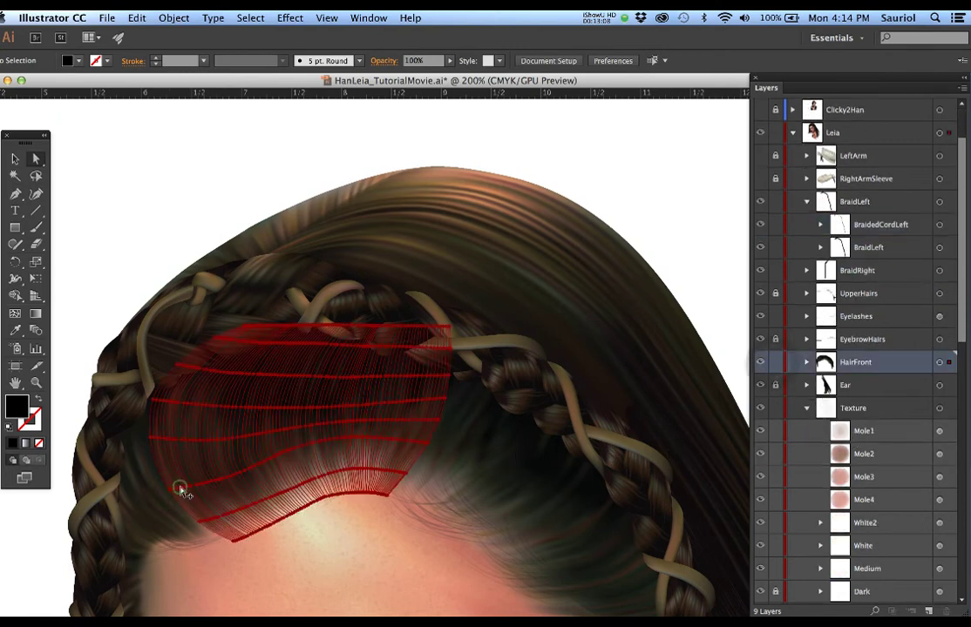
pyautogui.moveTo(184, 488); pyautogui.dragTo(466, 451)
pyautogui.hotkey('ctrl', 'z')
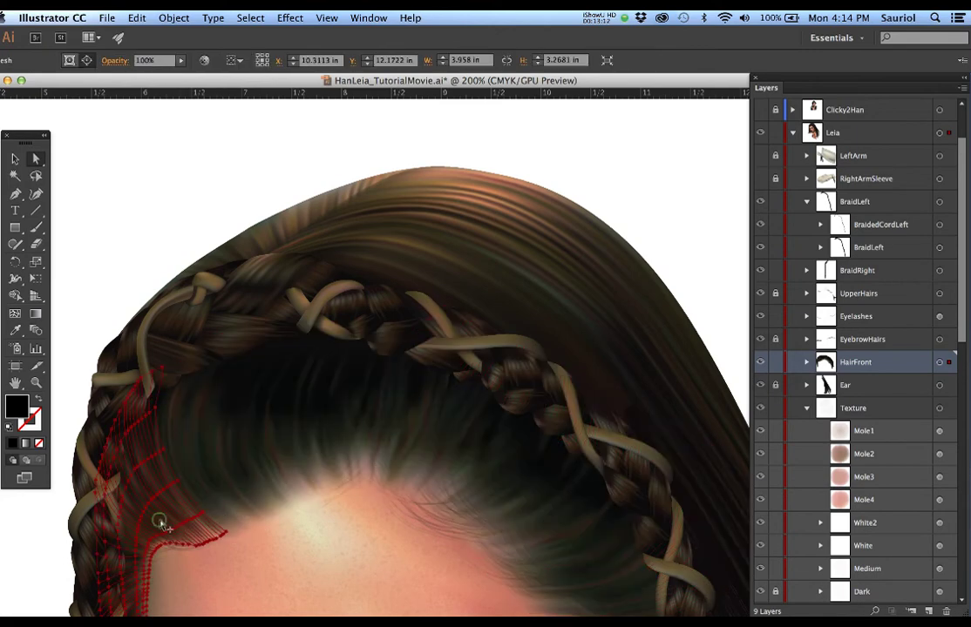
# Select the HairFront meshes beneath the left braid one by one, from the forehead down to the temple near the ear
pyautogui.scroll(-10, 461, 524)
pyautogui.hscroll(8, 461, 524)
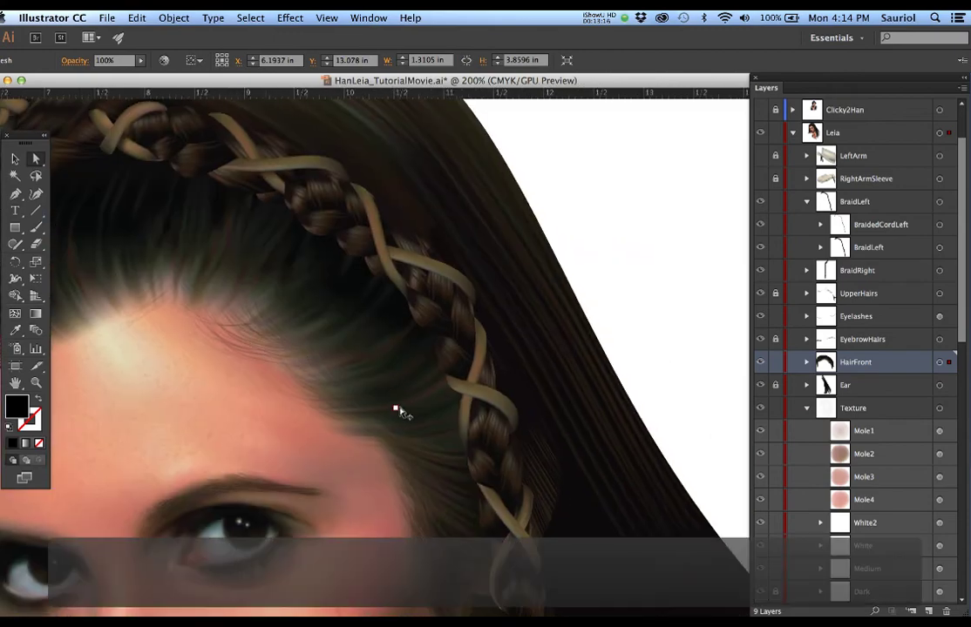
pyautogui.click(398, 409)
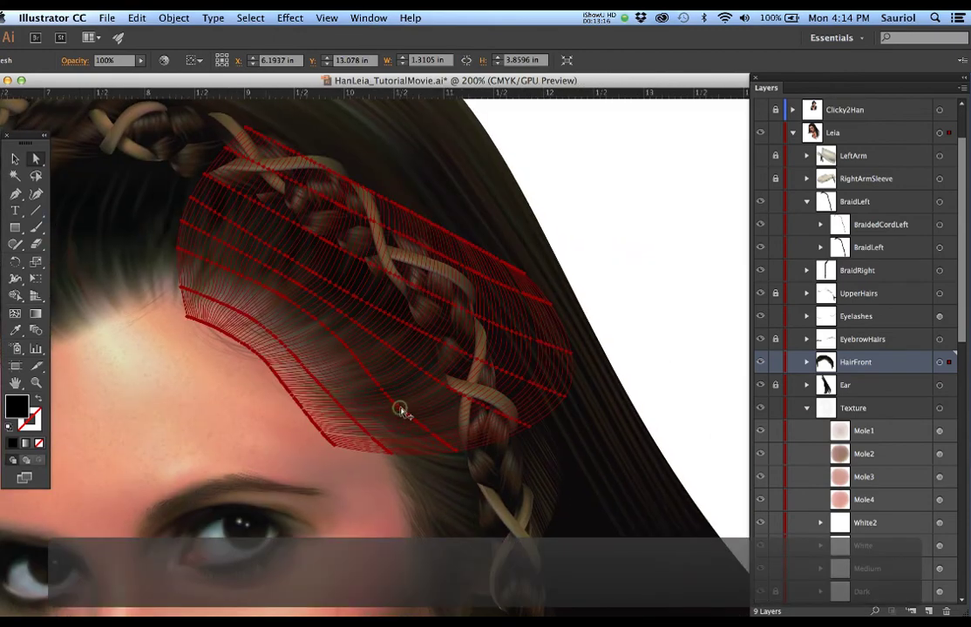
pyautogui.hotkey('ctrl', 'shift', 'z')
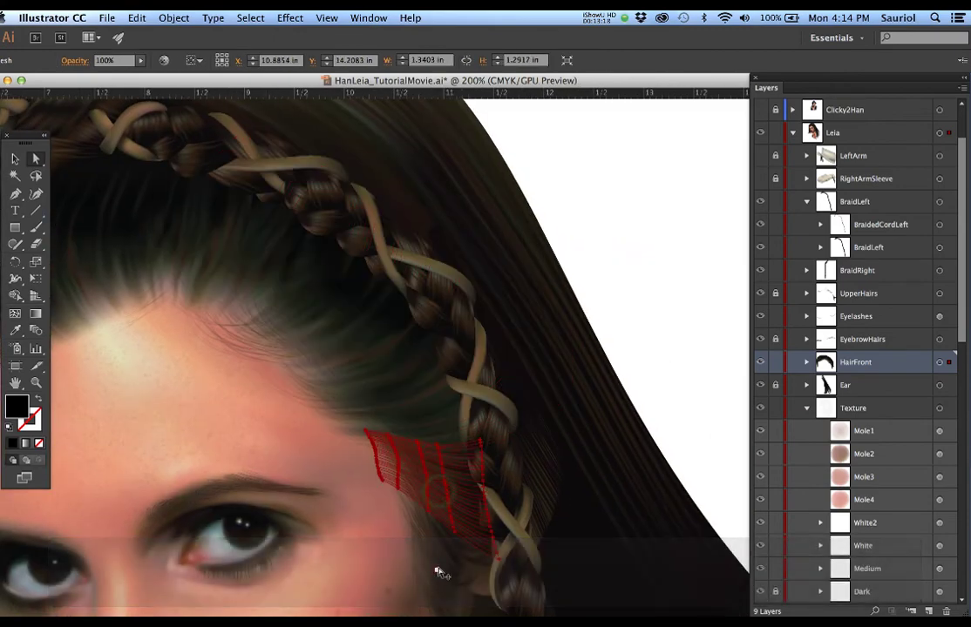
pyautogui.click(433, 568)
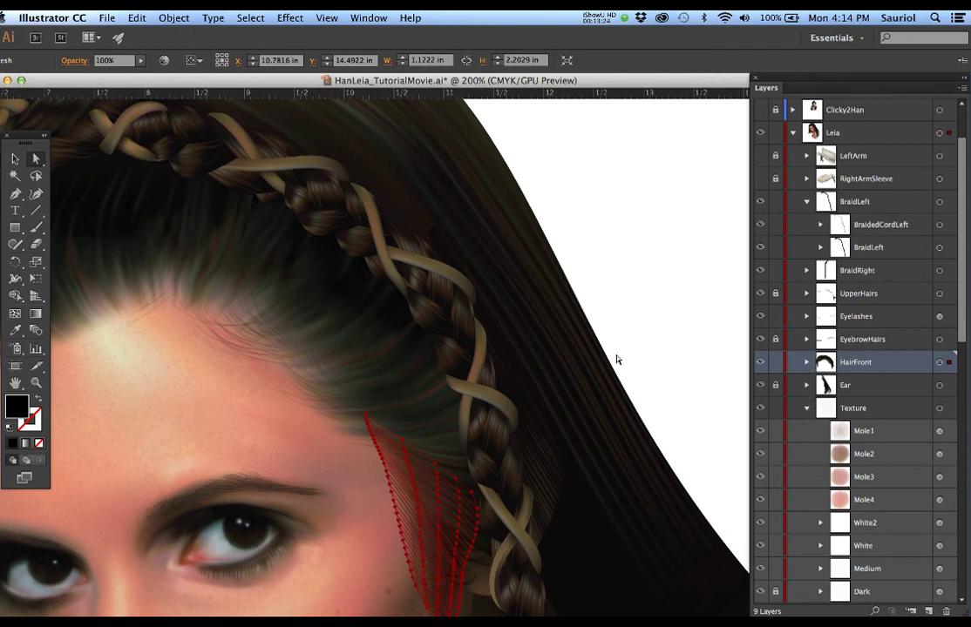
# Deselect the temple hair mesh and examine the whole Leia portrait, from the top of the hair to the braid ends
pyautogui.scroll(-1, 535, 364)
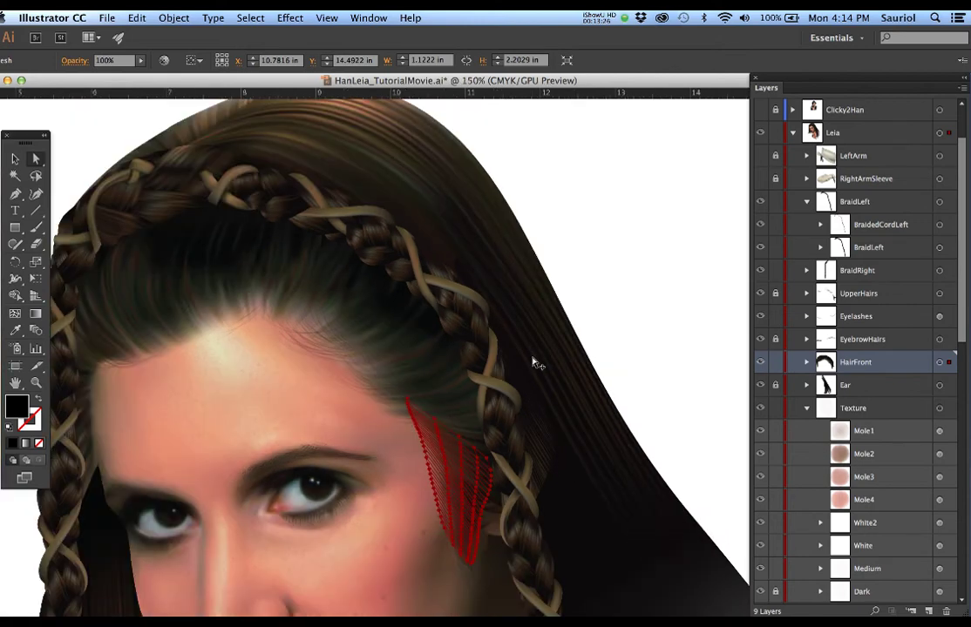
pyautogui.scroll(-1, 535, 364)
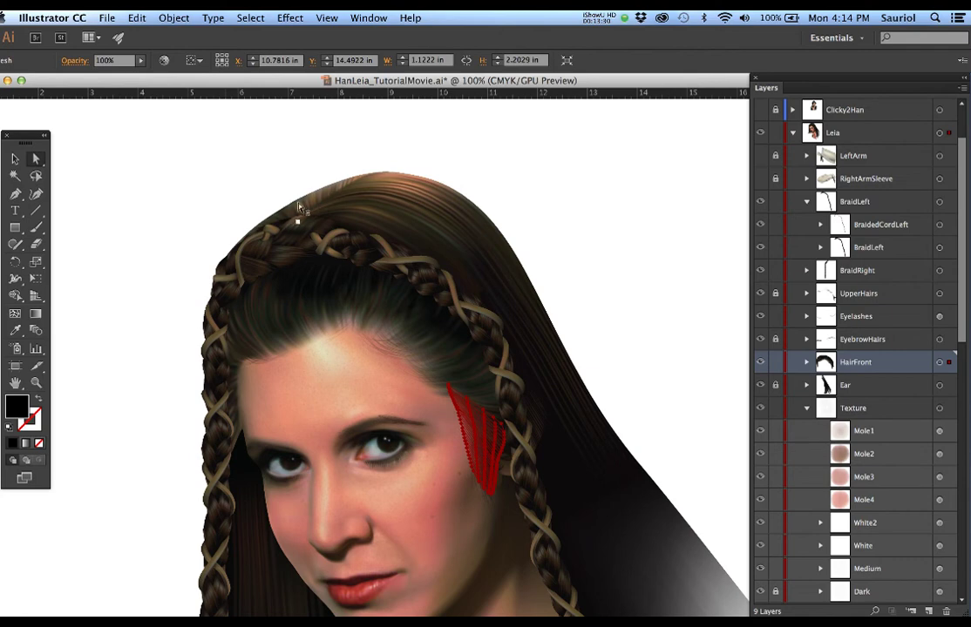
pyautogui.scroll(-2, 331, 409)
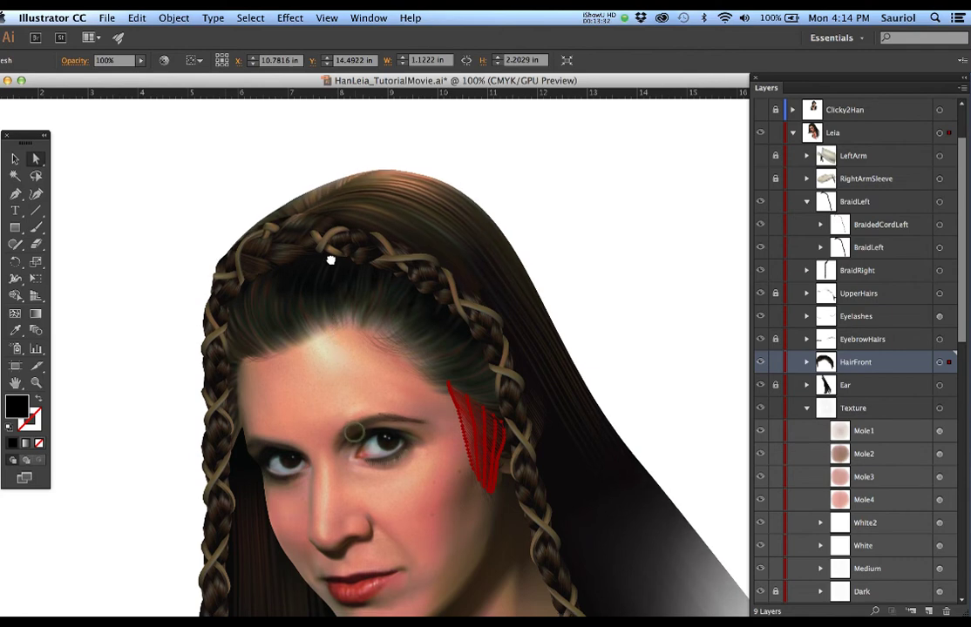
pyautogui.scroll(-5, 305, 375)
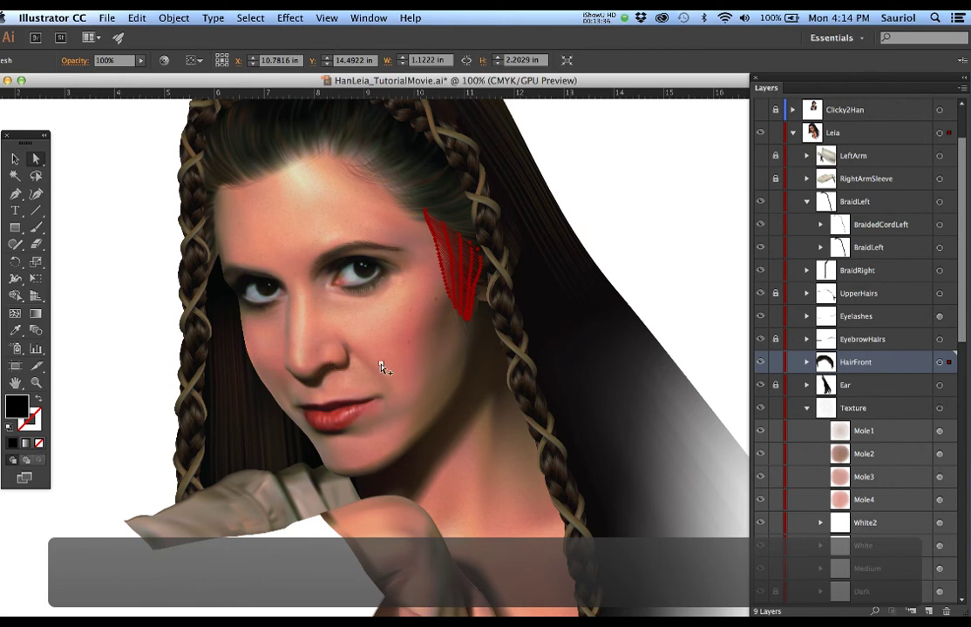
pyautogui.press('super+minus')
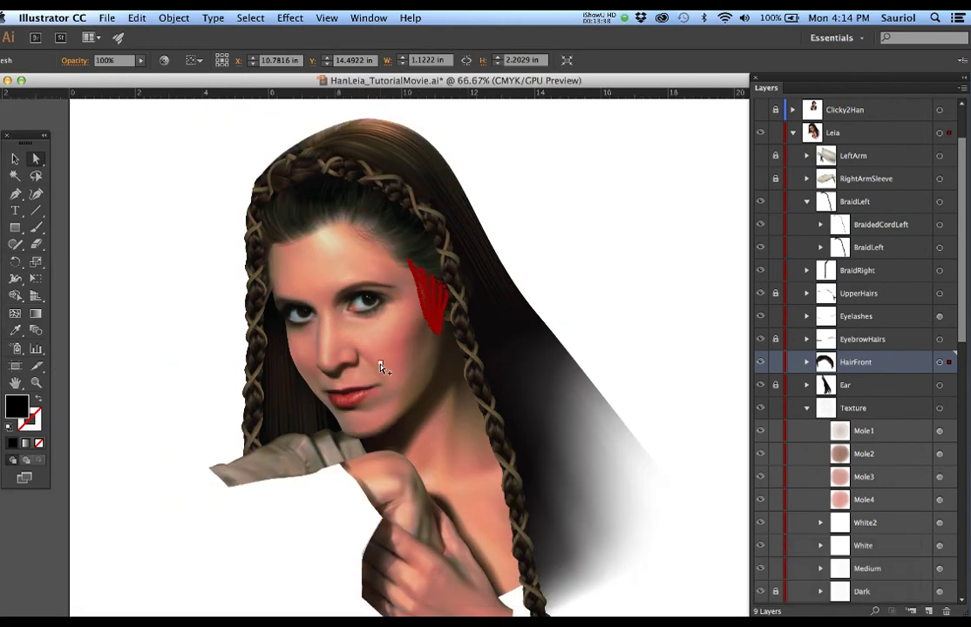
pyautogui.press('super+minus')
pyautogui.click(168, 170)
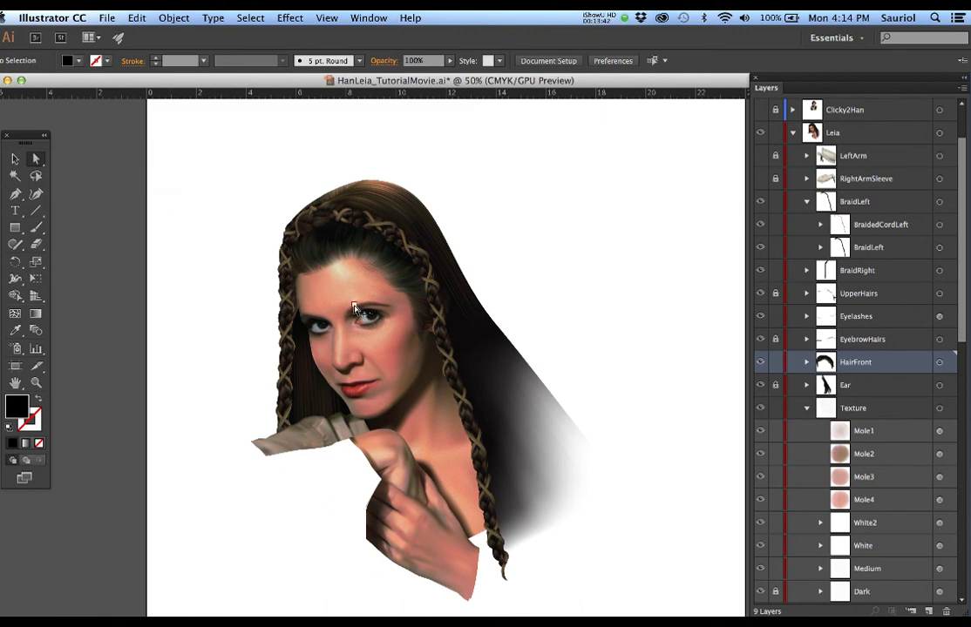
pyautogui.press('super+plus')
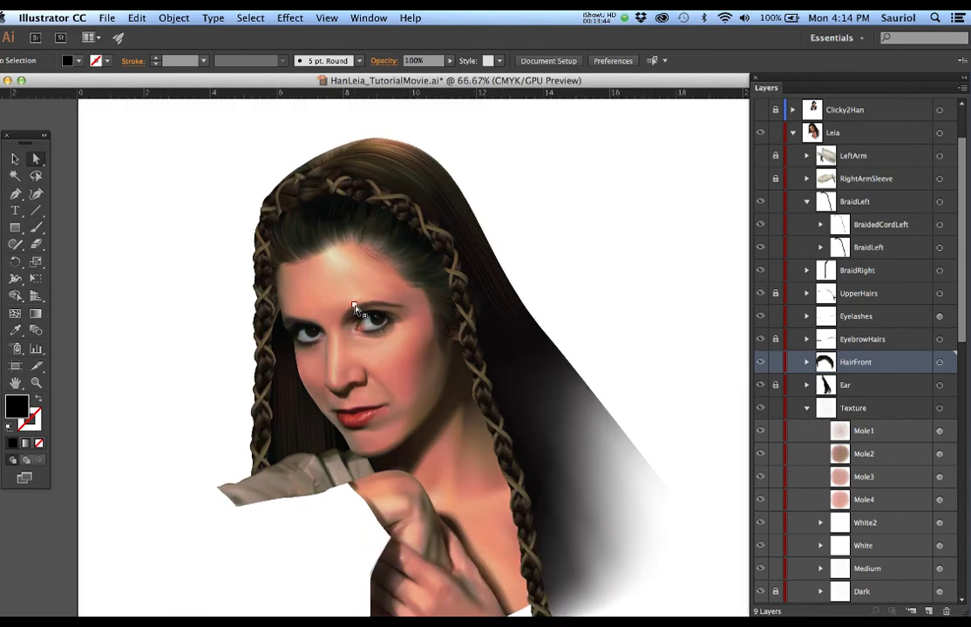